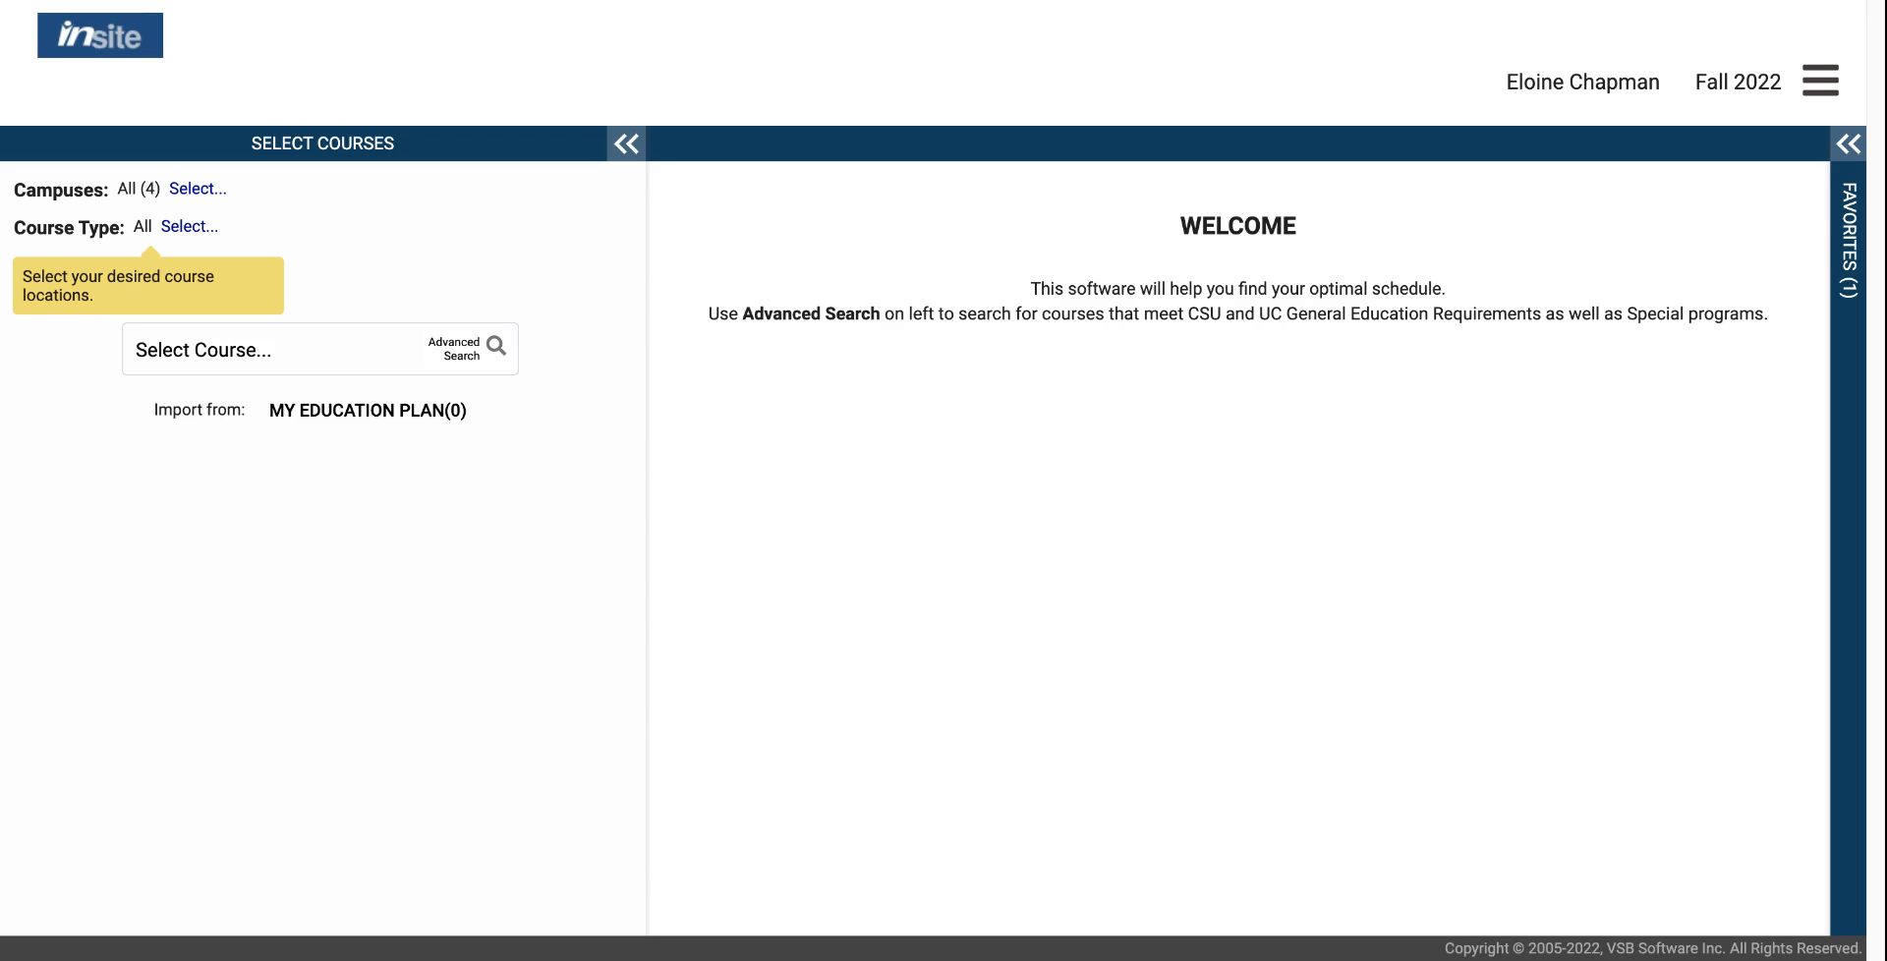
Step: Review the available terms, campus choices and course type choices for the course search
{"action": "left_click", "coordinate": [1722, 85]}
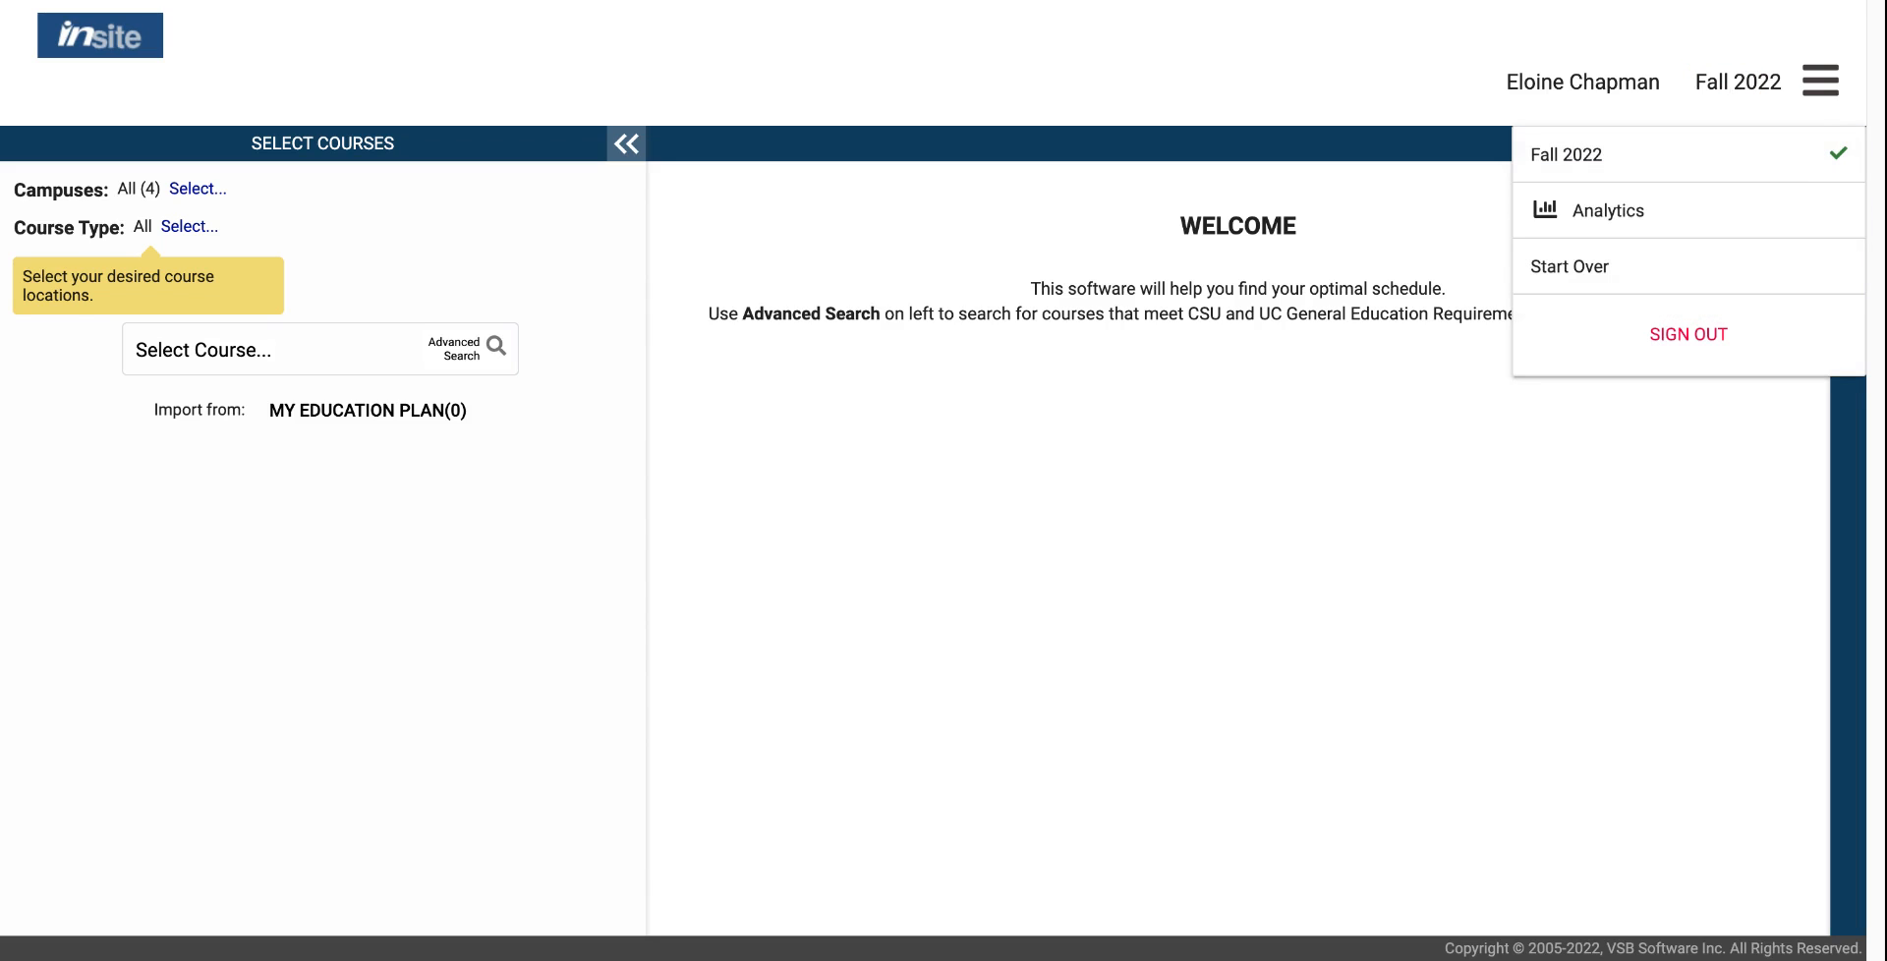
{"action": "left_click", "coordinate": [1735, 79]}
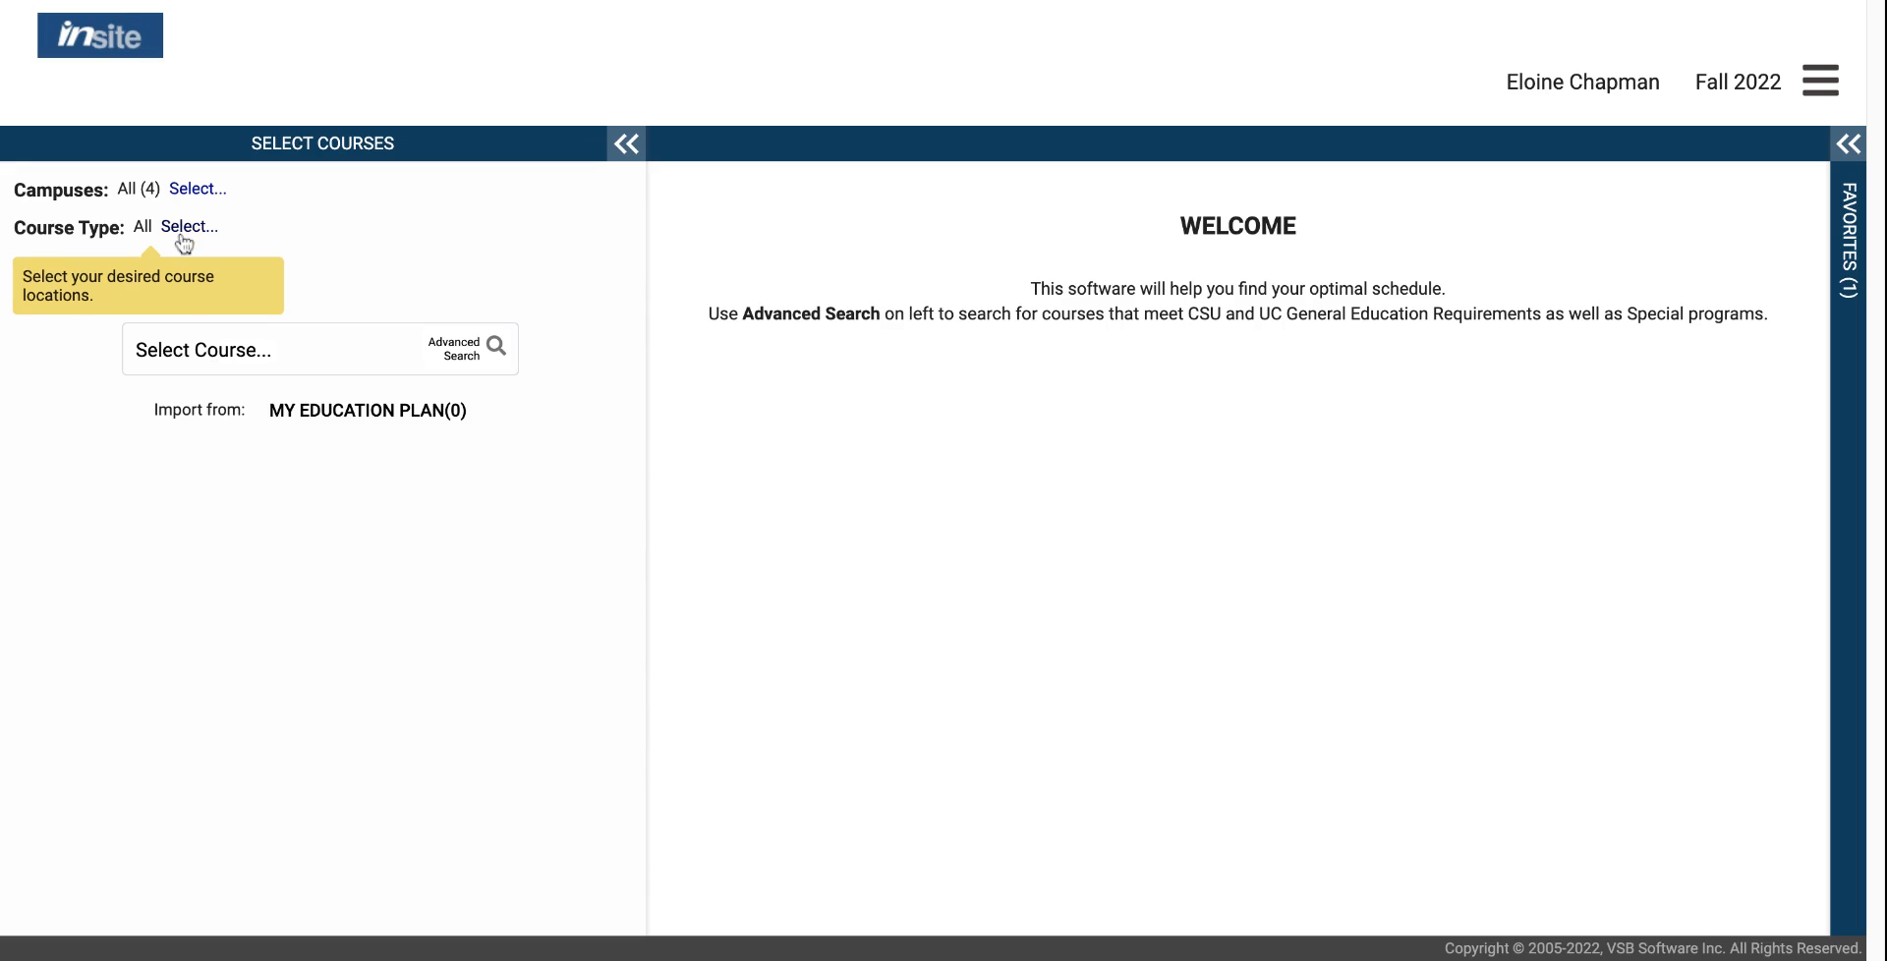
{"action": "left_click", "coordinate": [193, 190]}
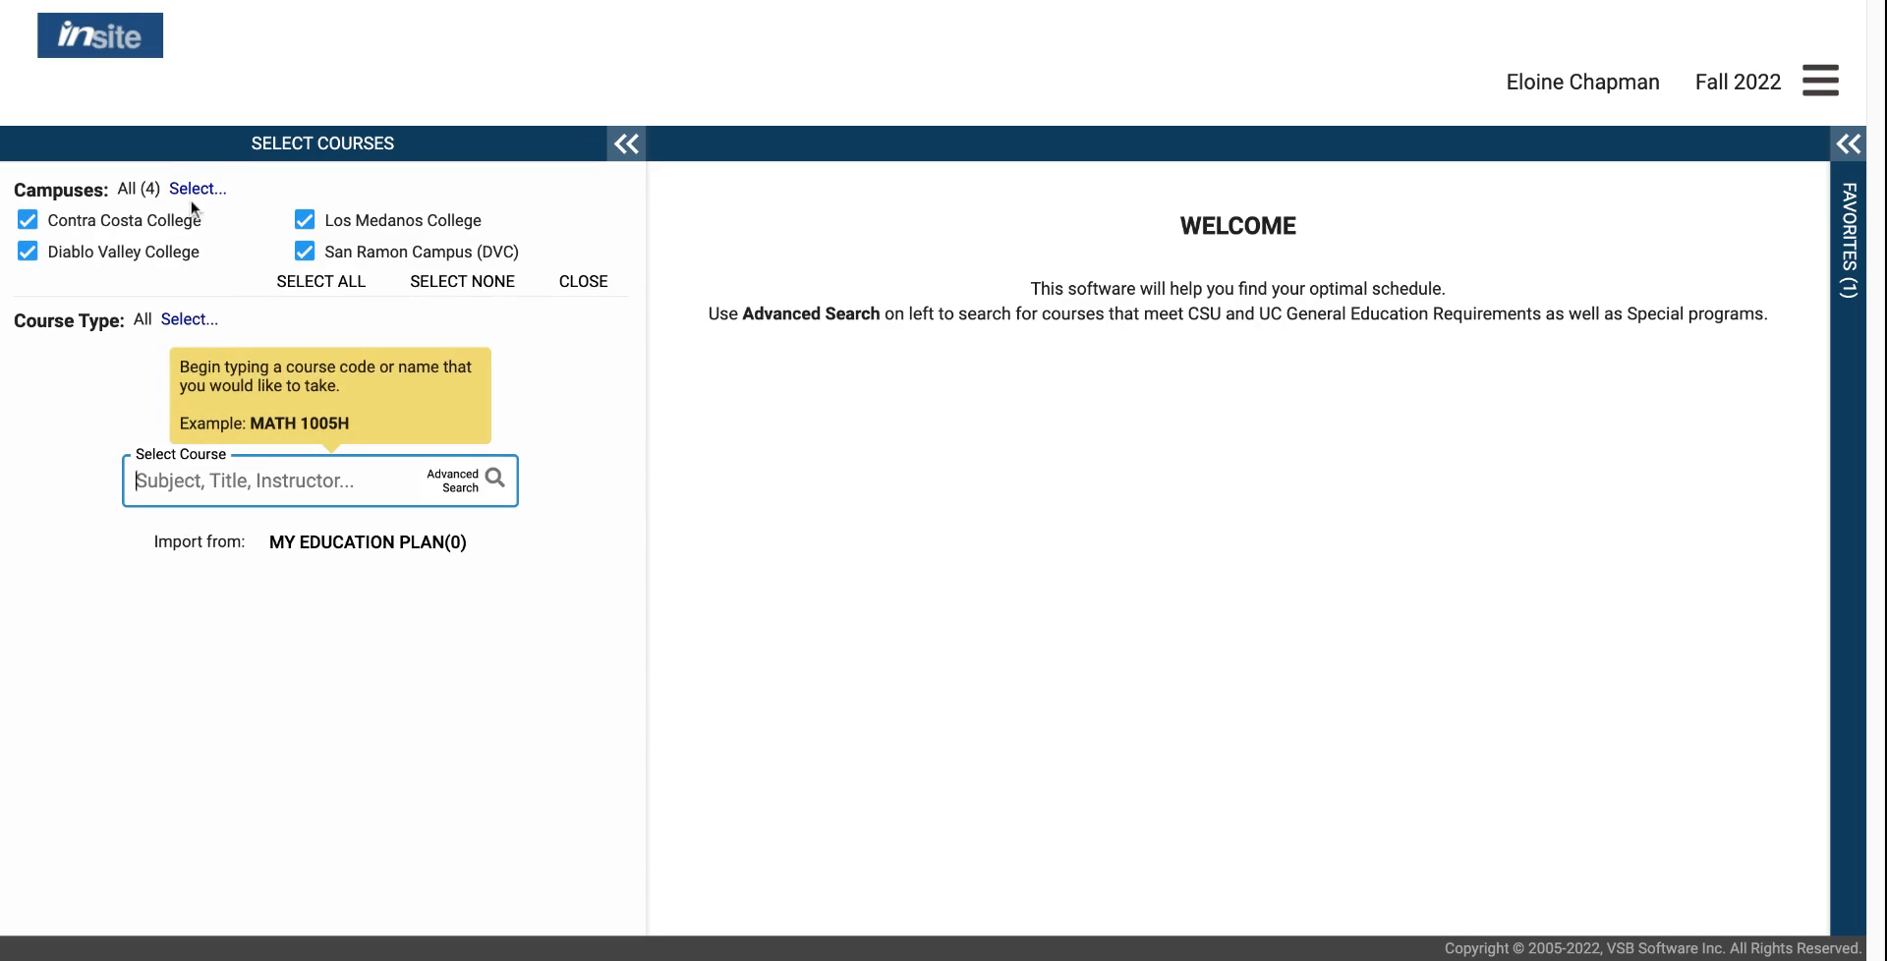
{"action": "left_click", "coordinate": [196, 190]}
{"action": "left_click", "coordinate": [186, 229]}
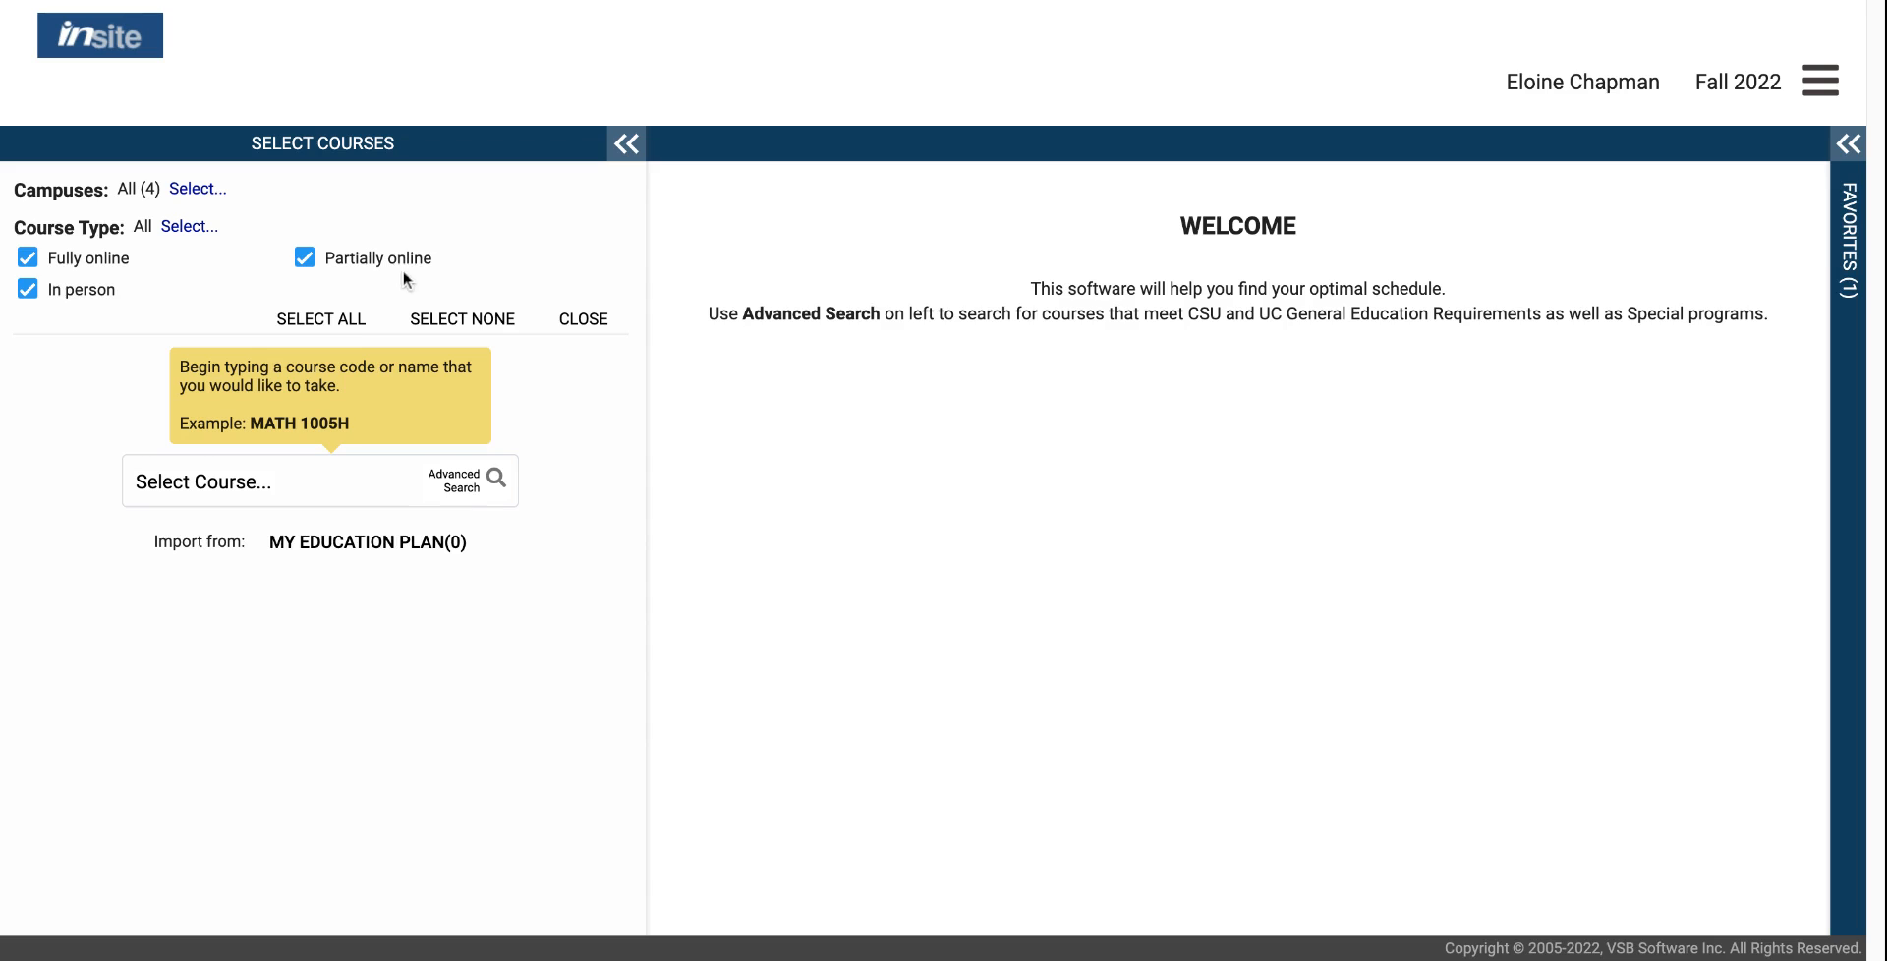
{"action": "left_click", "coordinate": [186, 226]}
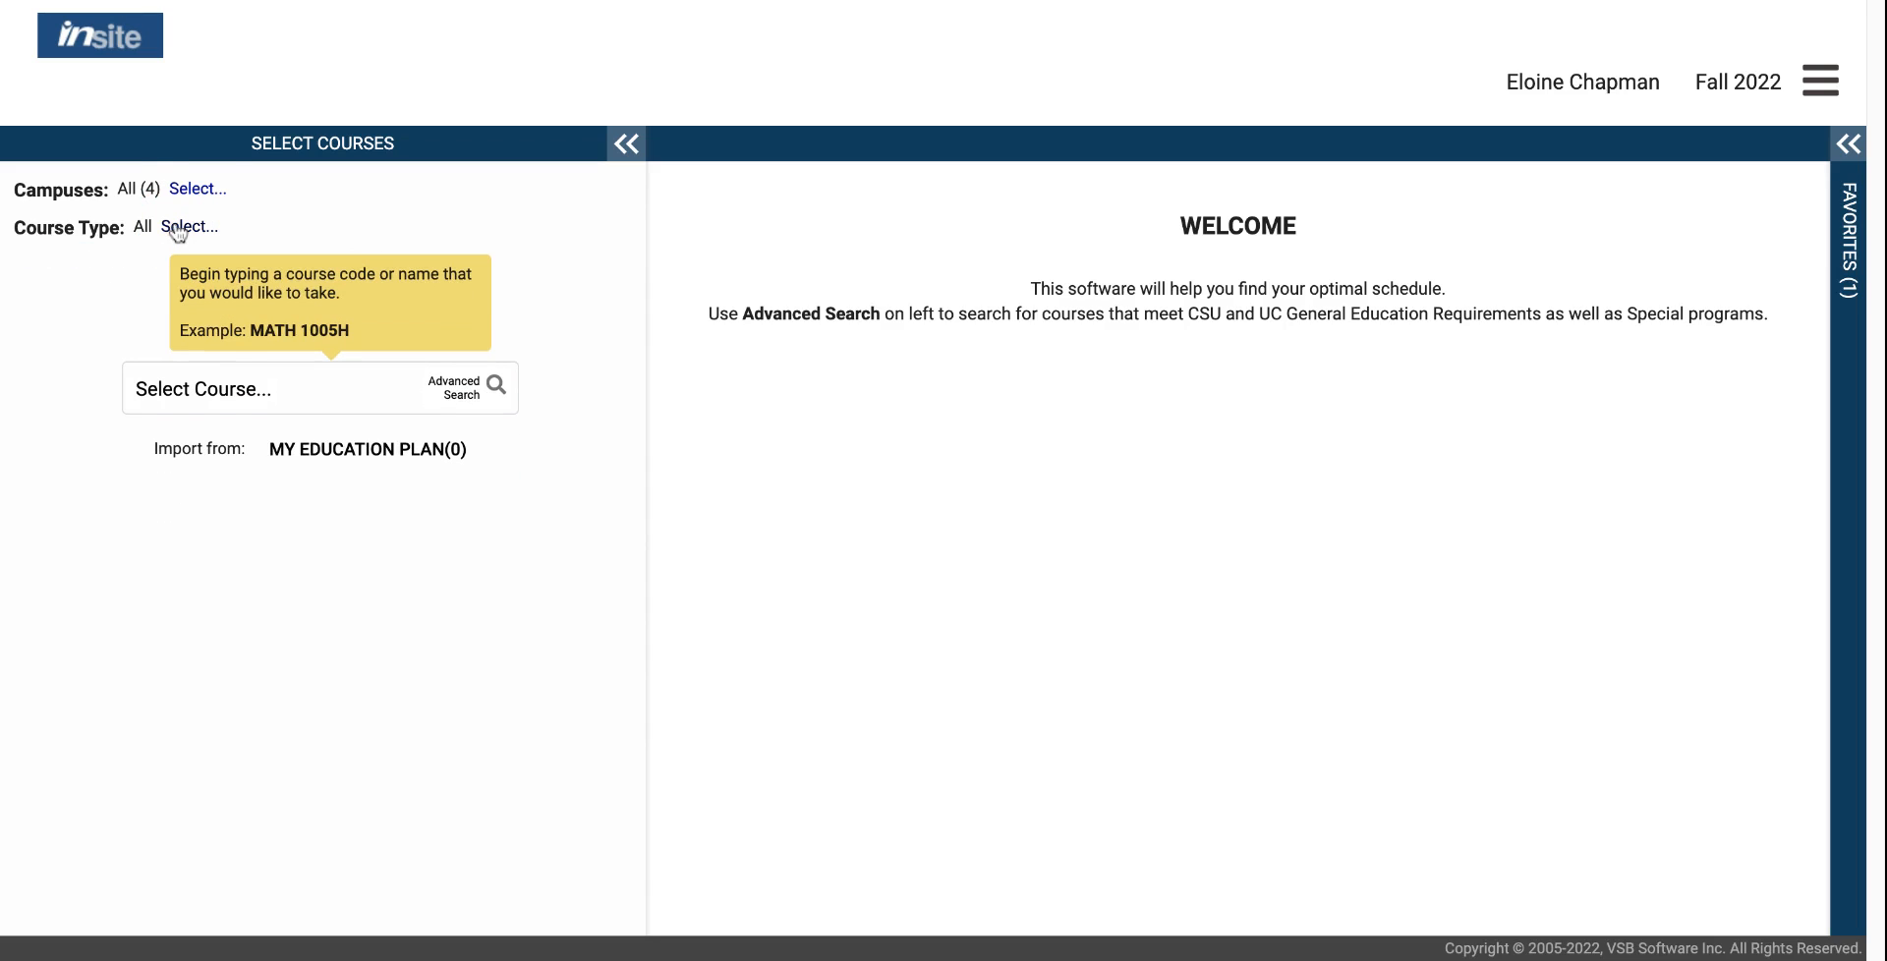
Step: Add the course SPCH 120 to the selected courses and expand its similar section options
{"action": "left_click", "coordinate": [199, 385]}
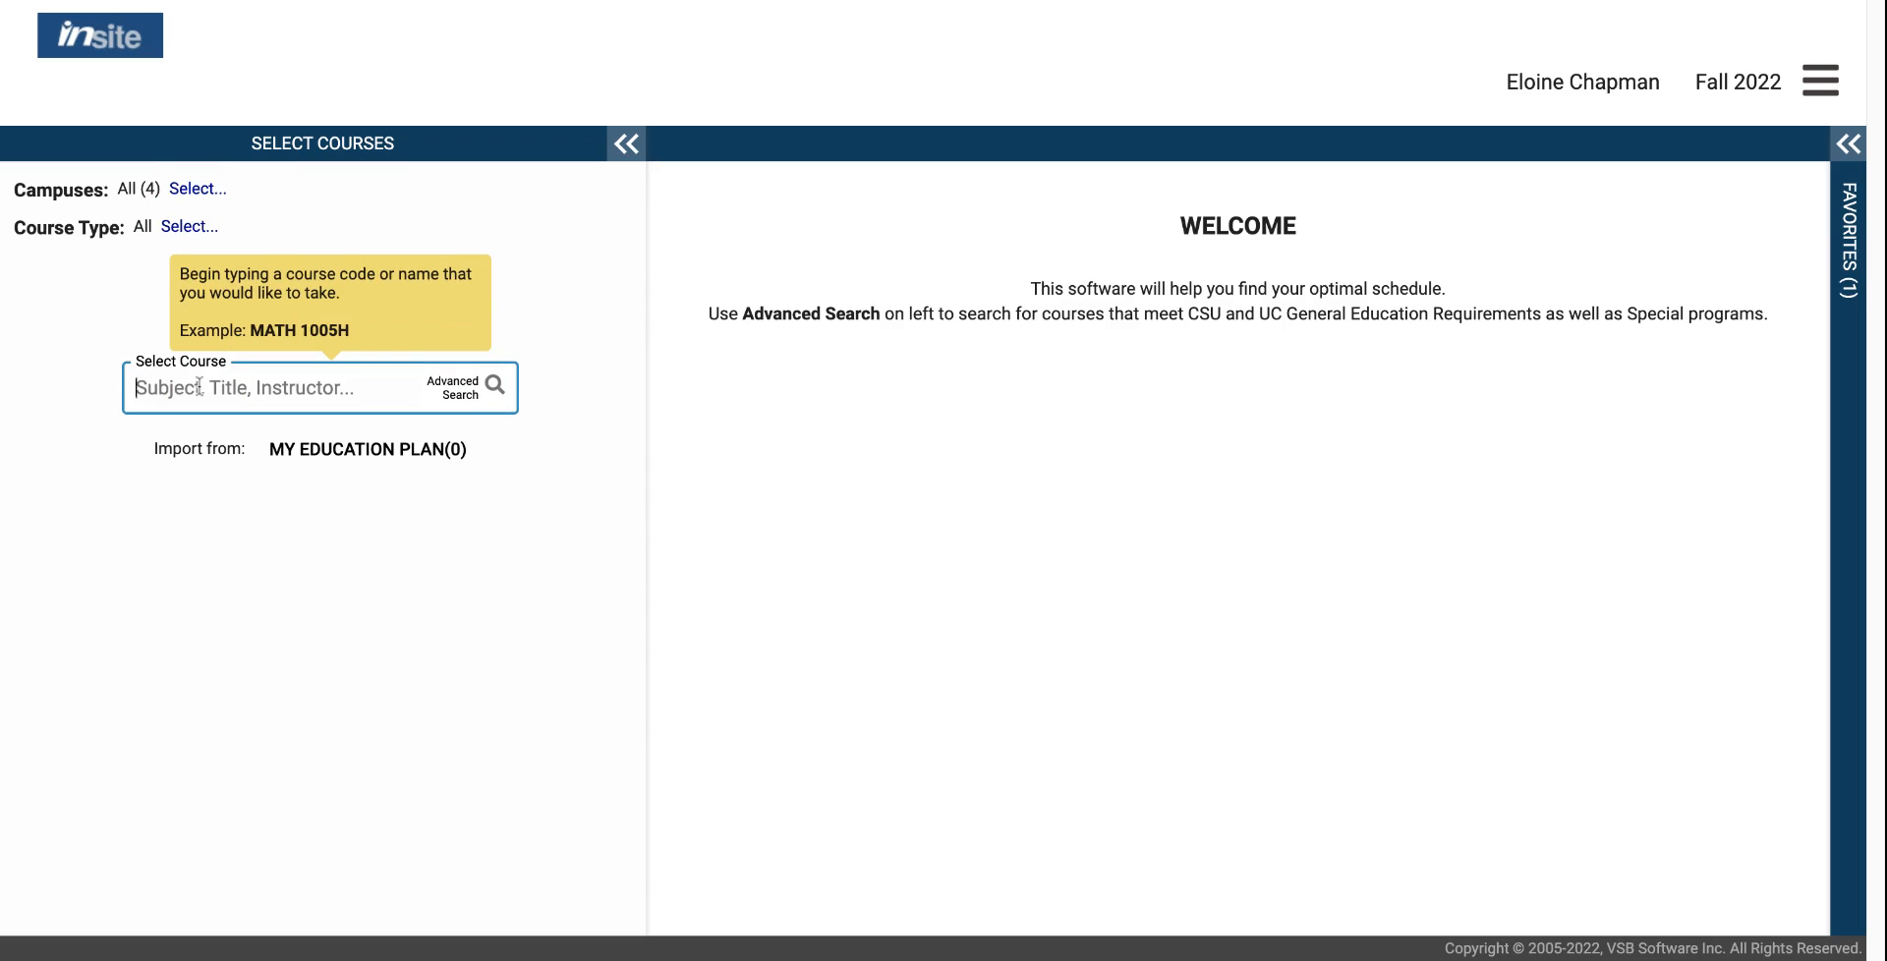
{"action": "type", "text": "sp"}
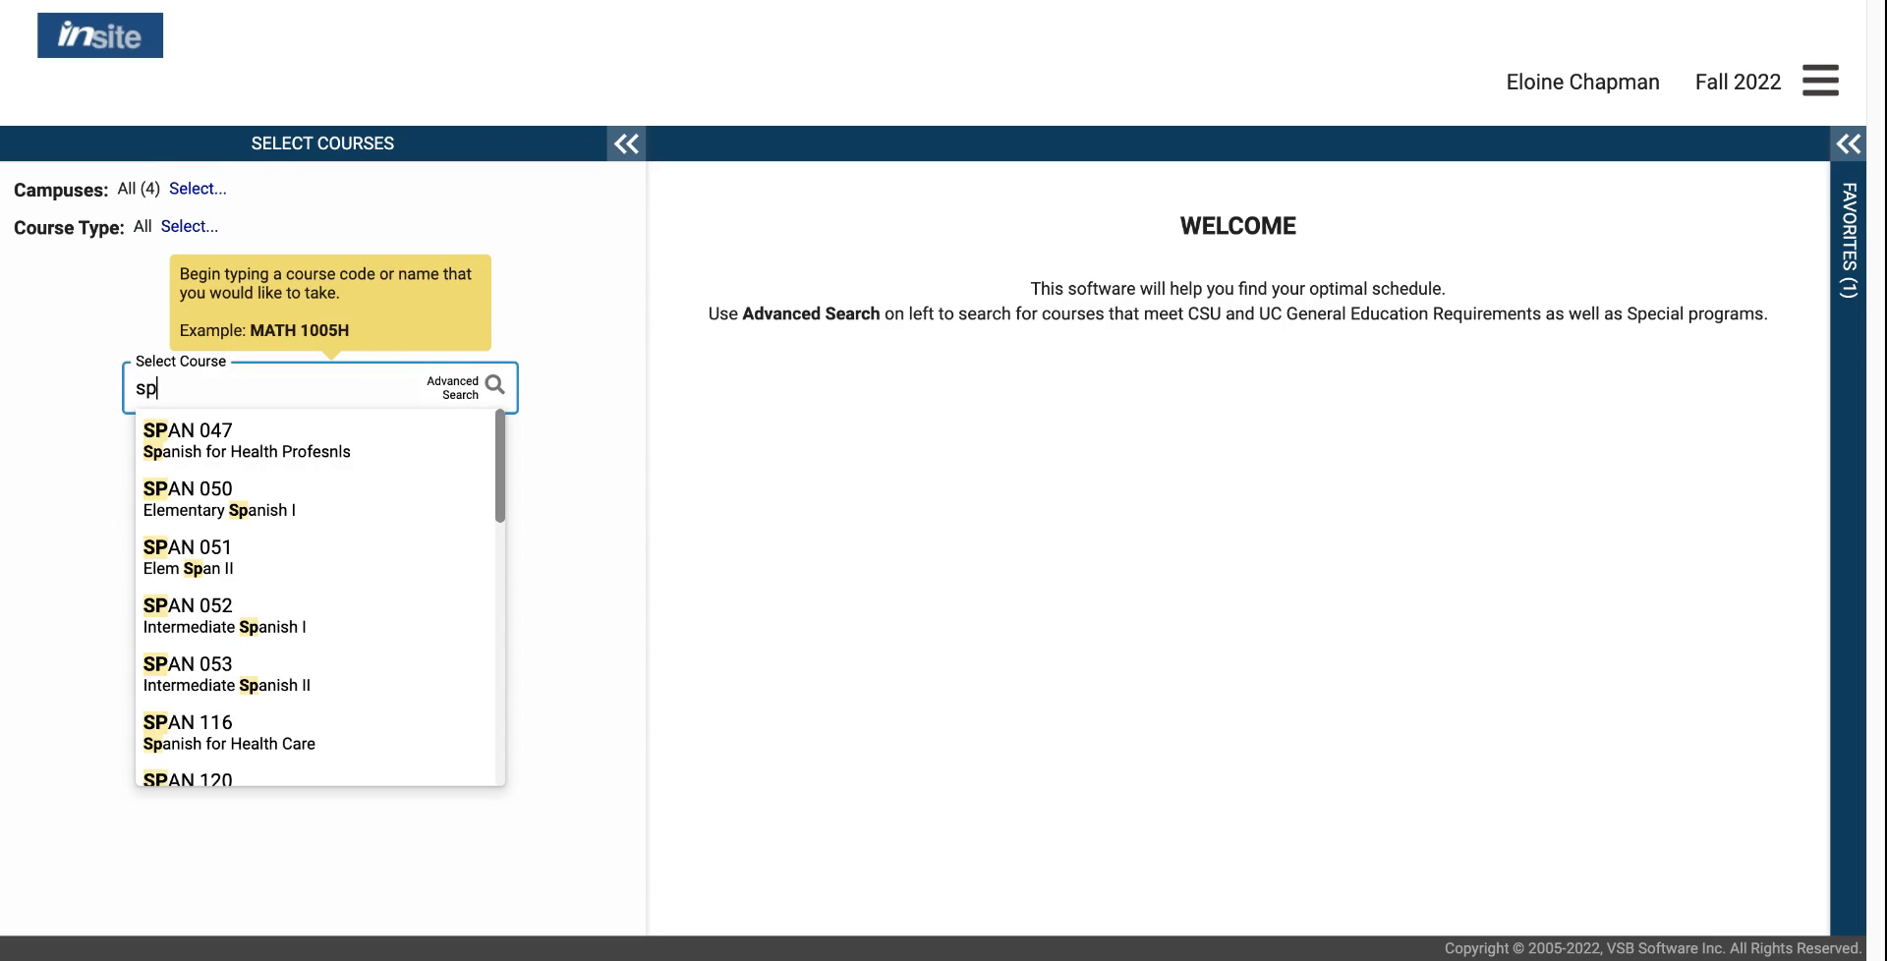
{"action": "type", "text": "ch 120"}
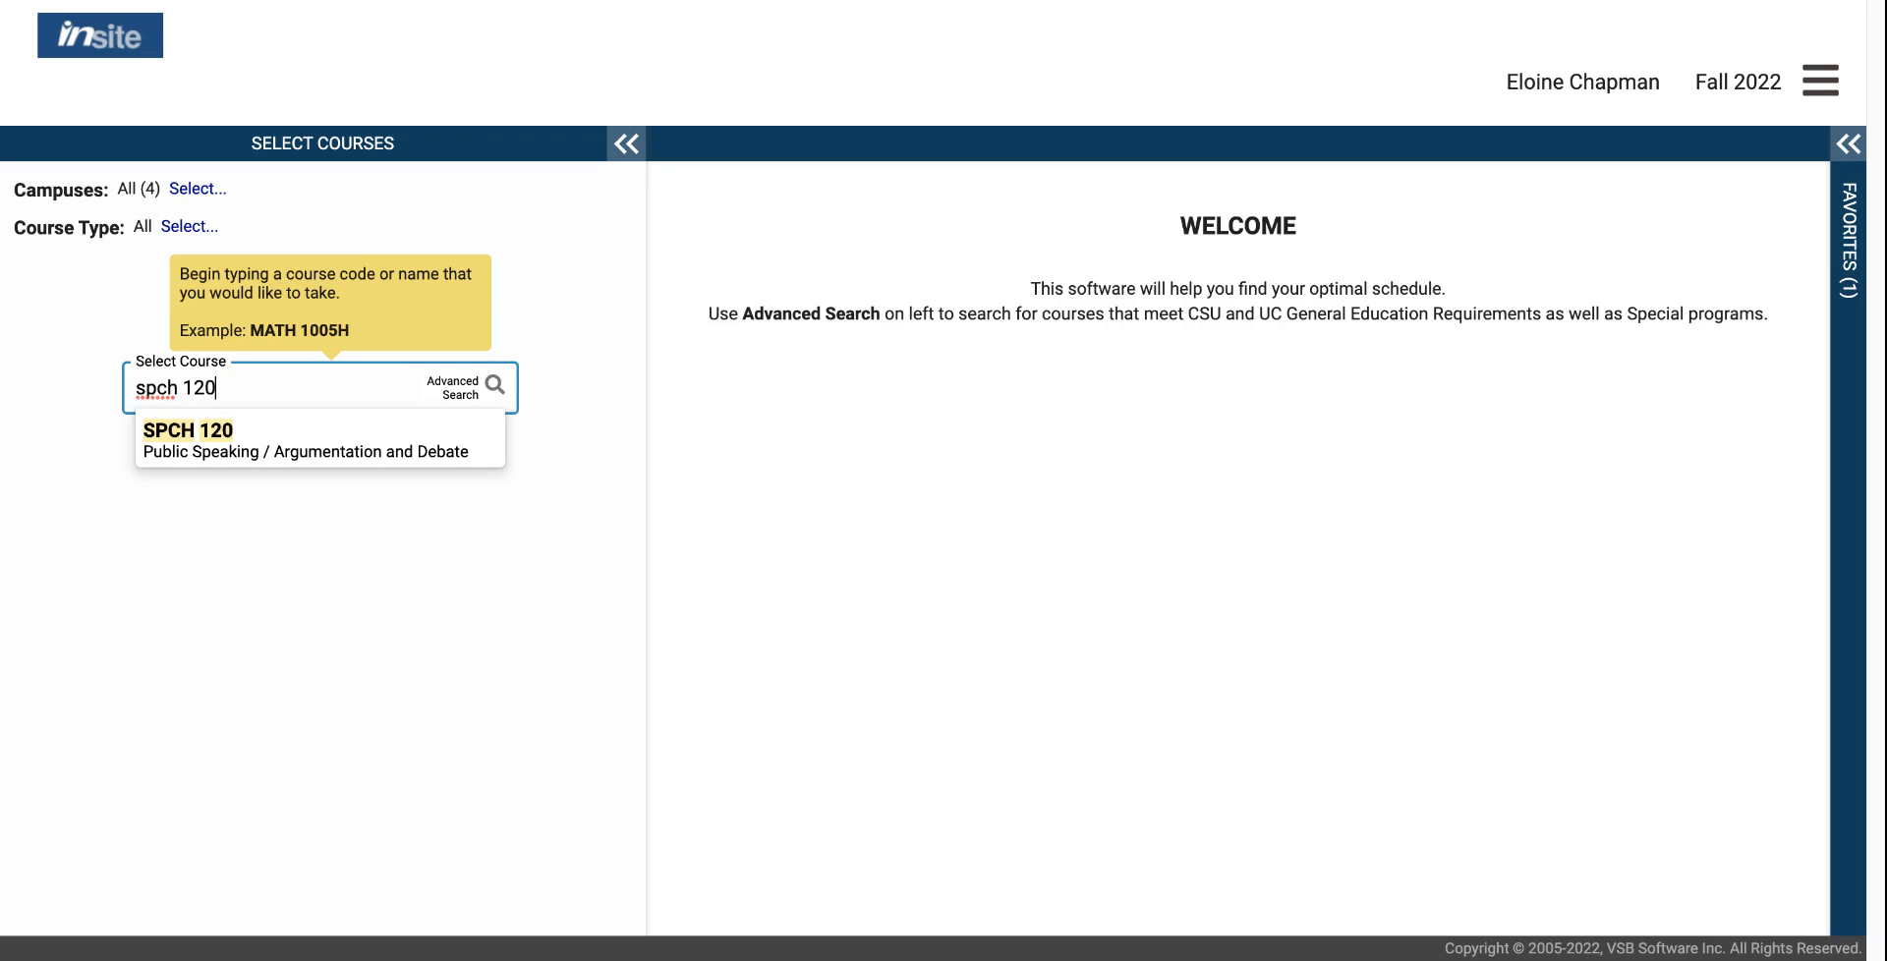
{"action": "left_click", "coordinate": [189, 447]}
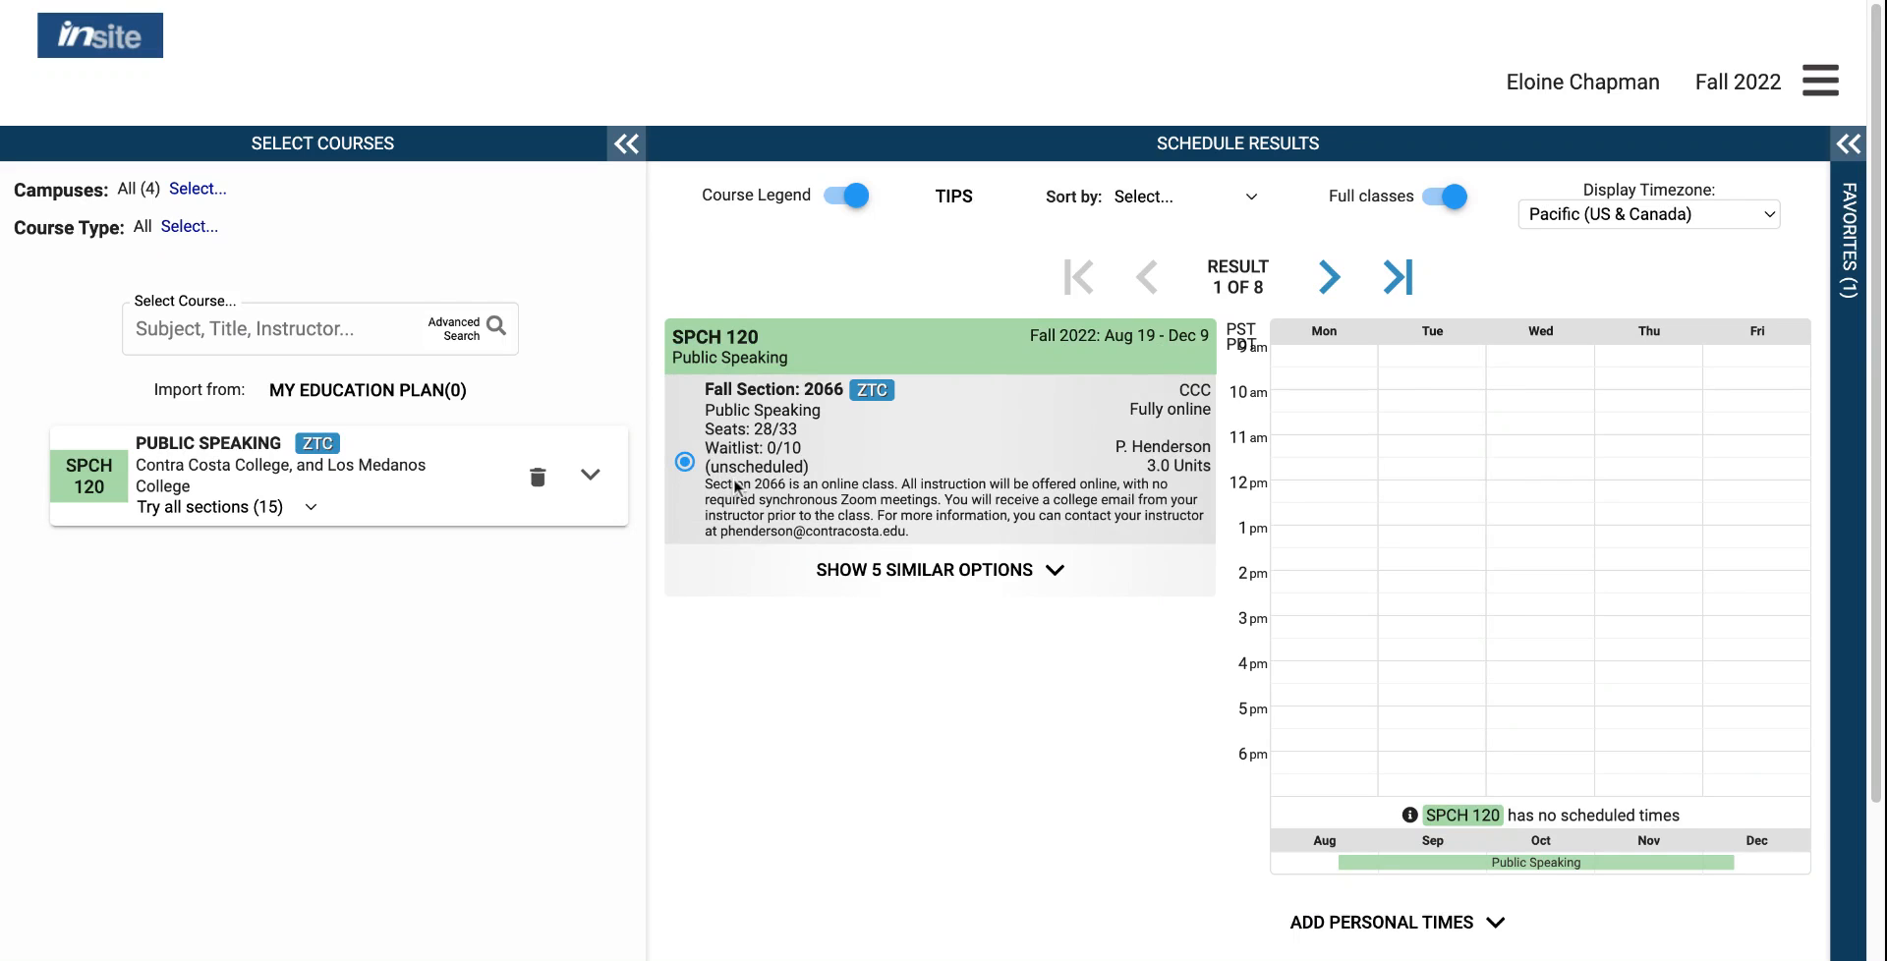
{"action": "left_click", "coordinate": [932, 572]}
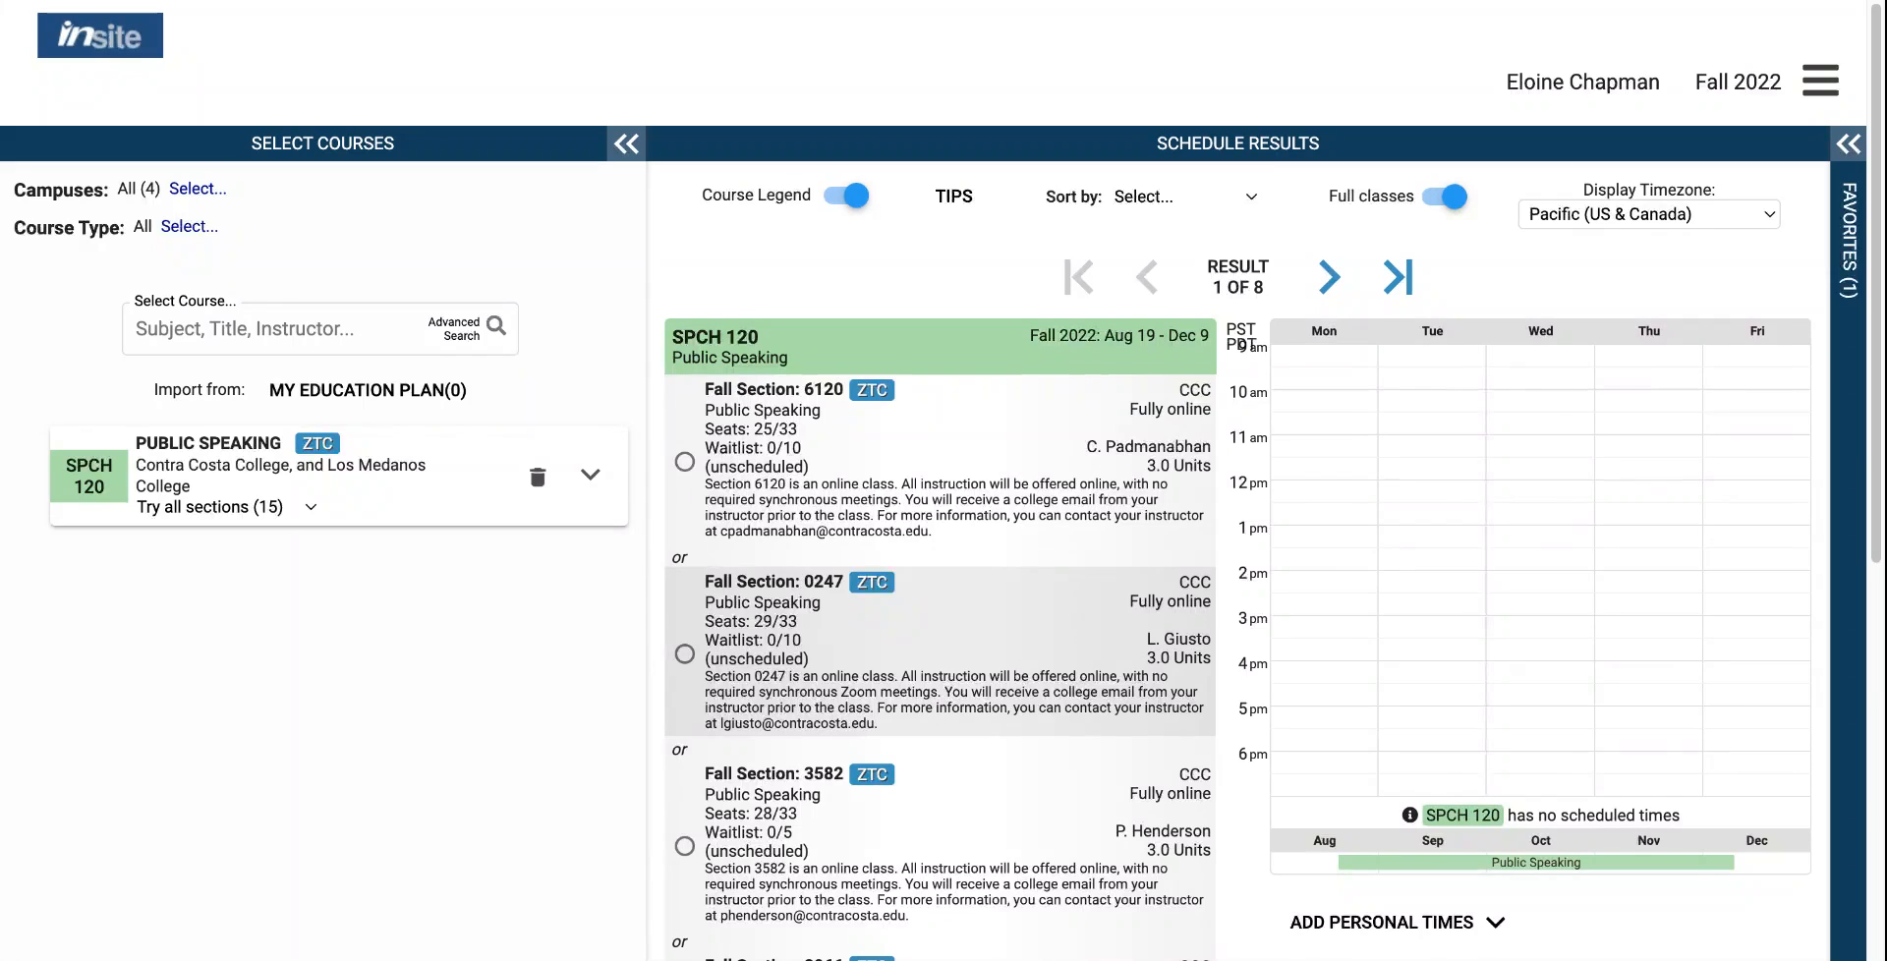
Step: Turn off the course legend and add the course ADJUS 122 to the selected courses
{"action": "left_click", "coordinate": [841, 201]}
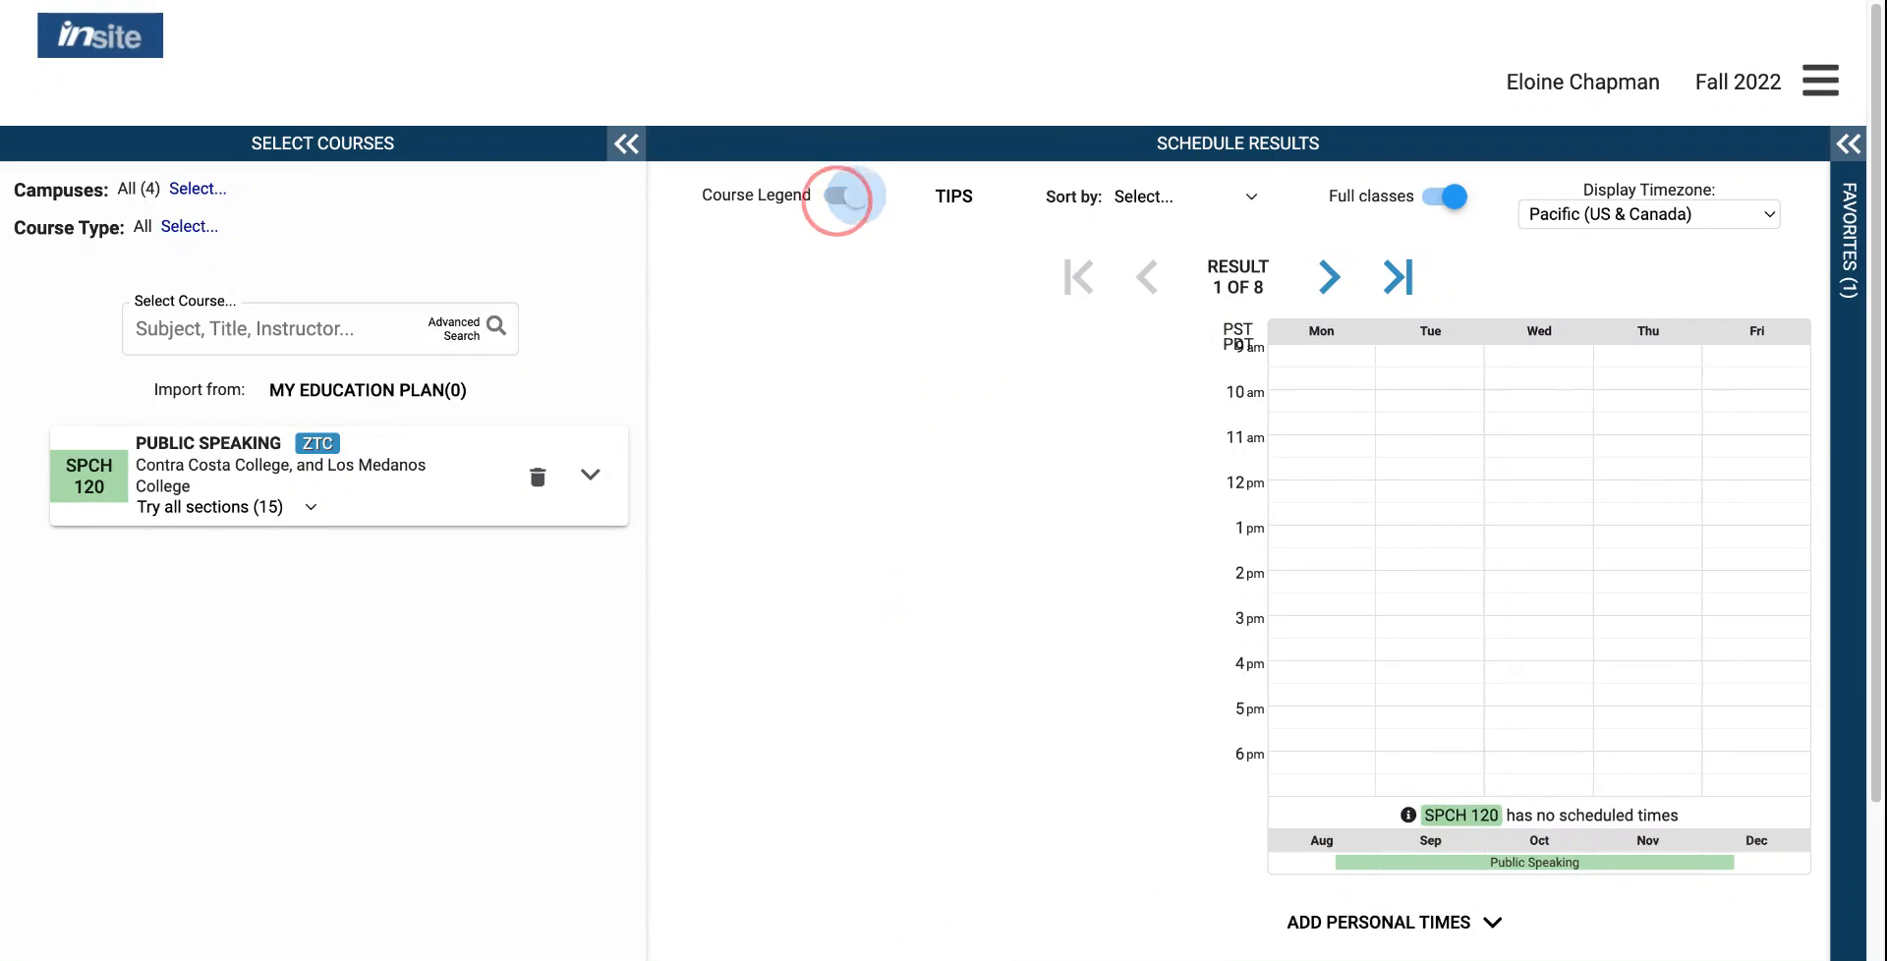
{"action": "left_click", "coordinate": [304, 328]}
{"action": "type", "text": "adjus"}
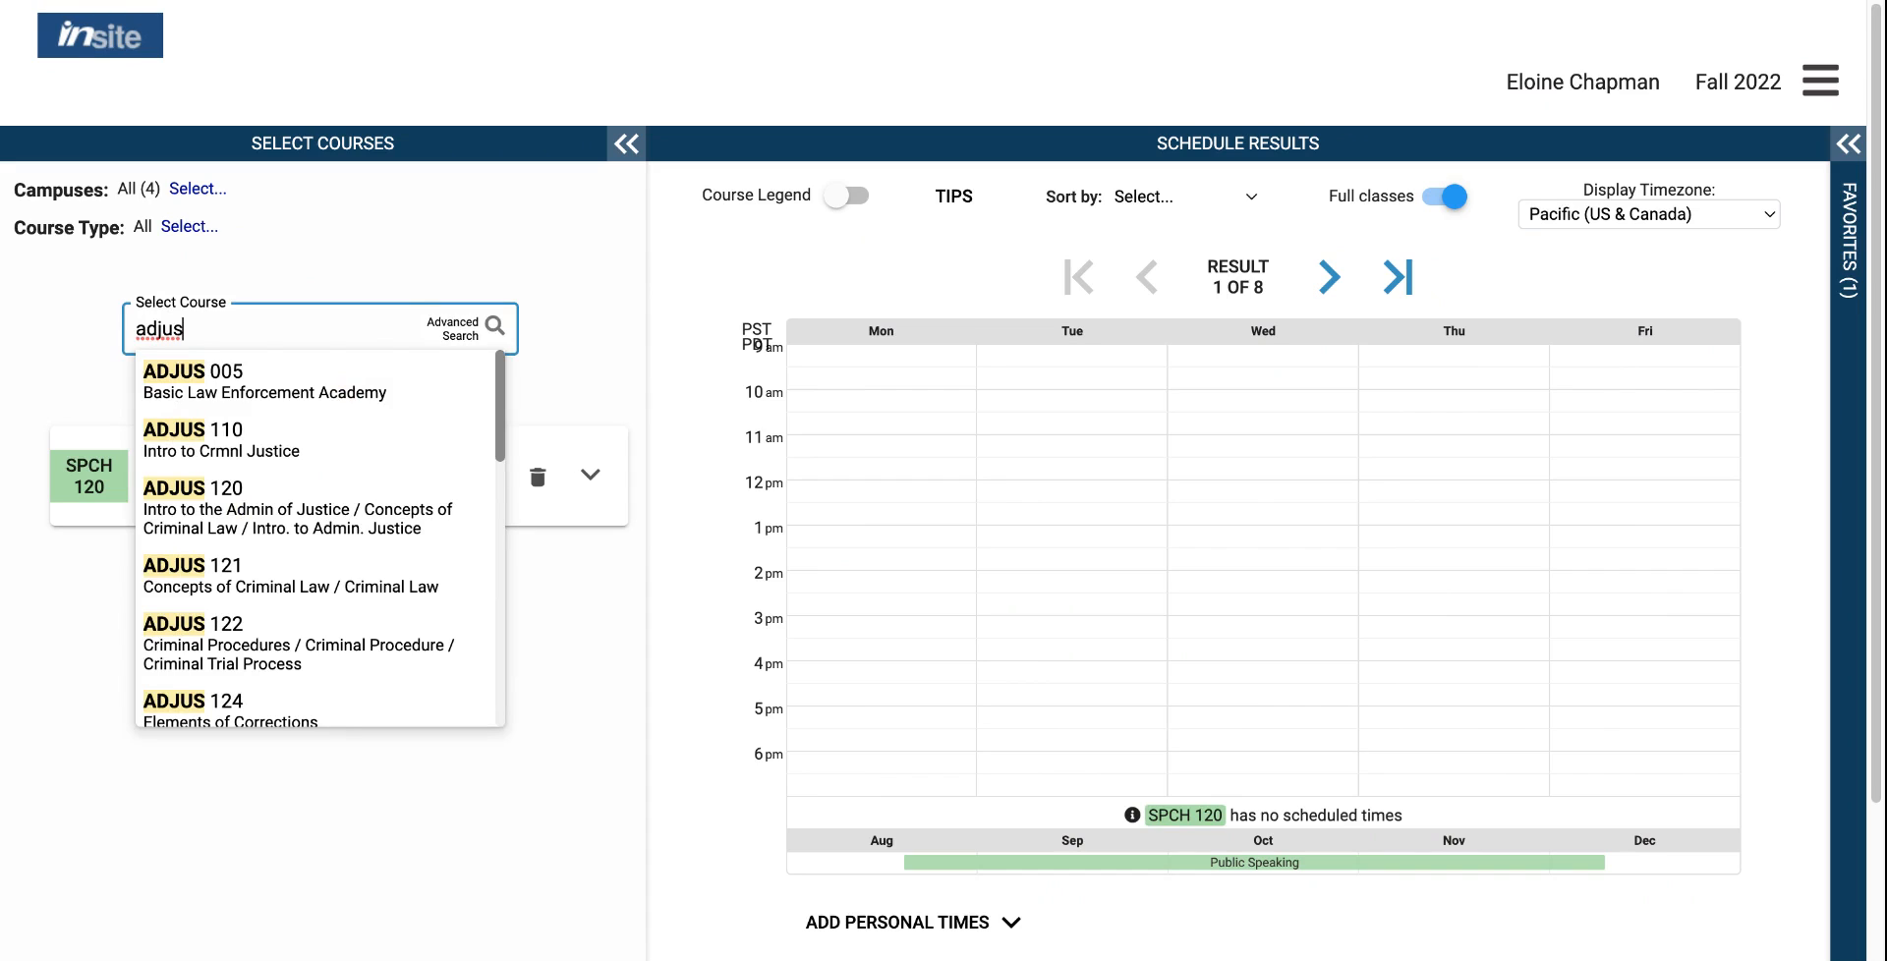
{"action": "type", "text": " 122"}
{"action": "left_click", "coordinate": [258, 390]}
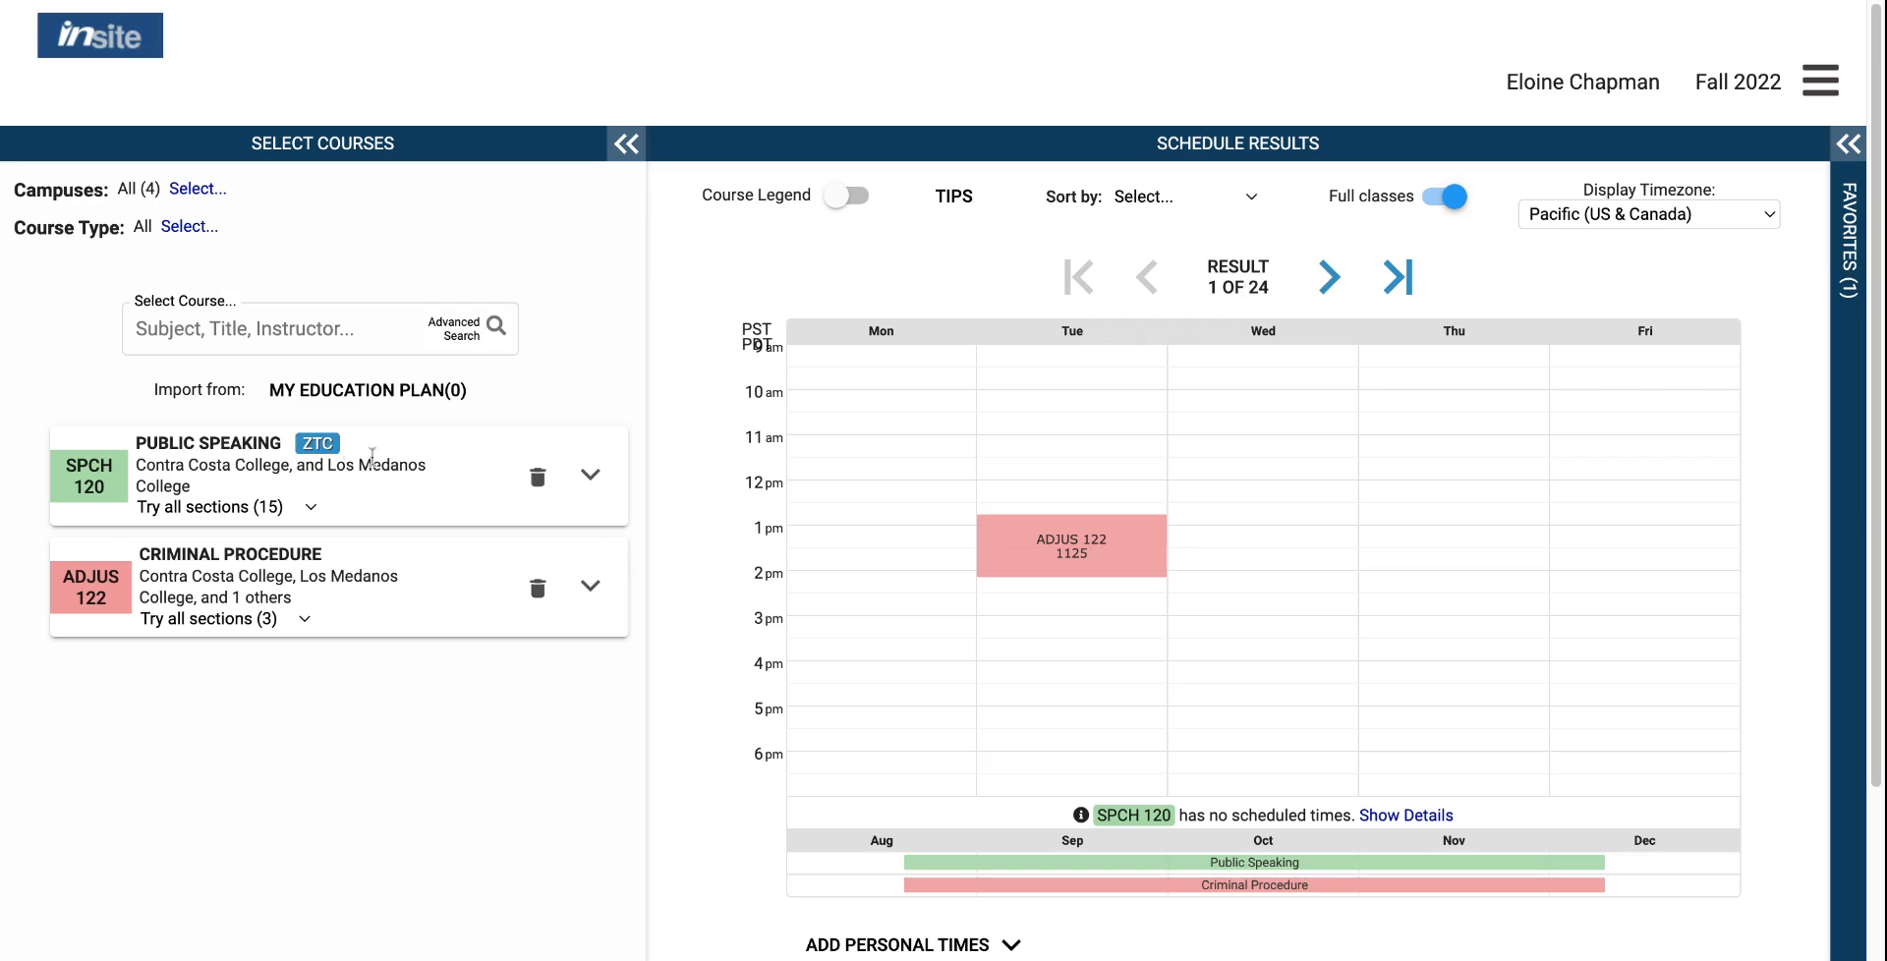
Step: Add the course CHEM 025, General College Chemistry 1, to the selected courses
{"action": "left_click", "coordinate": [317, 324]}
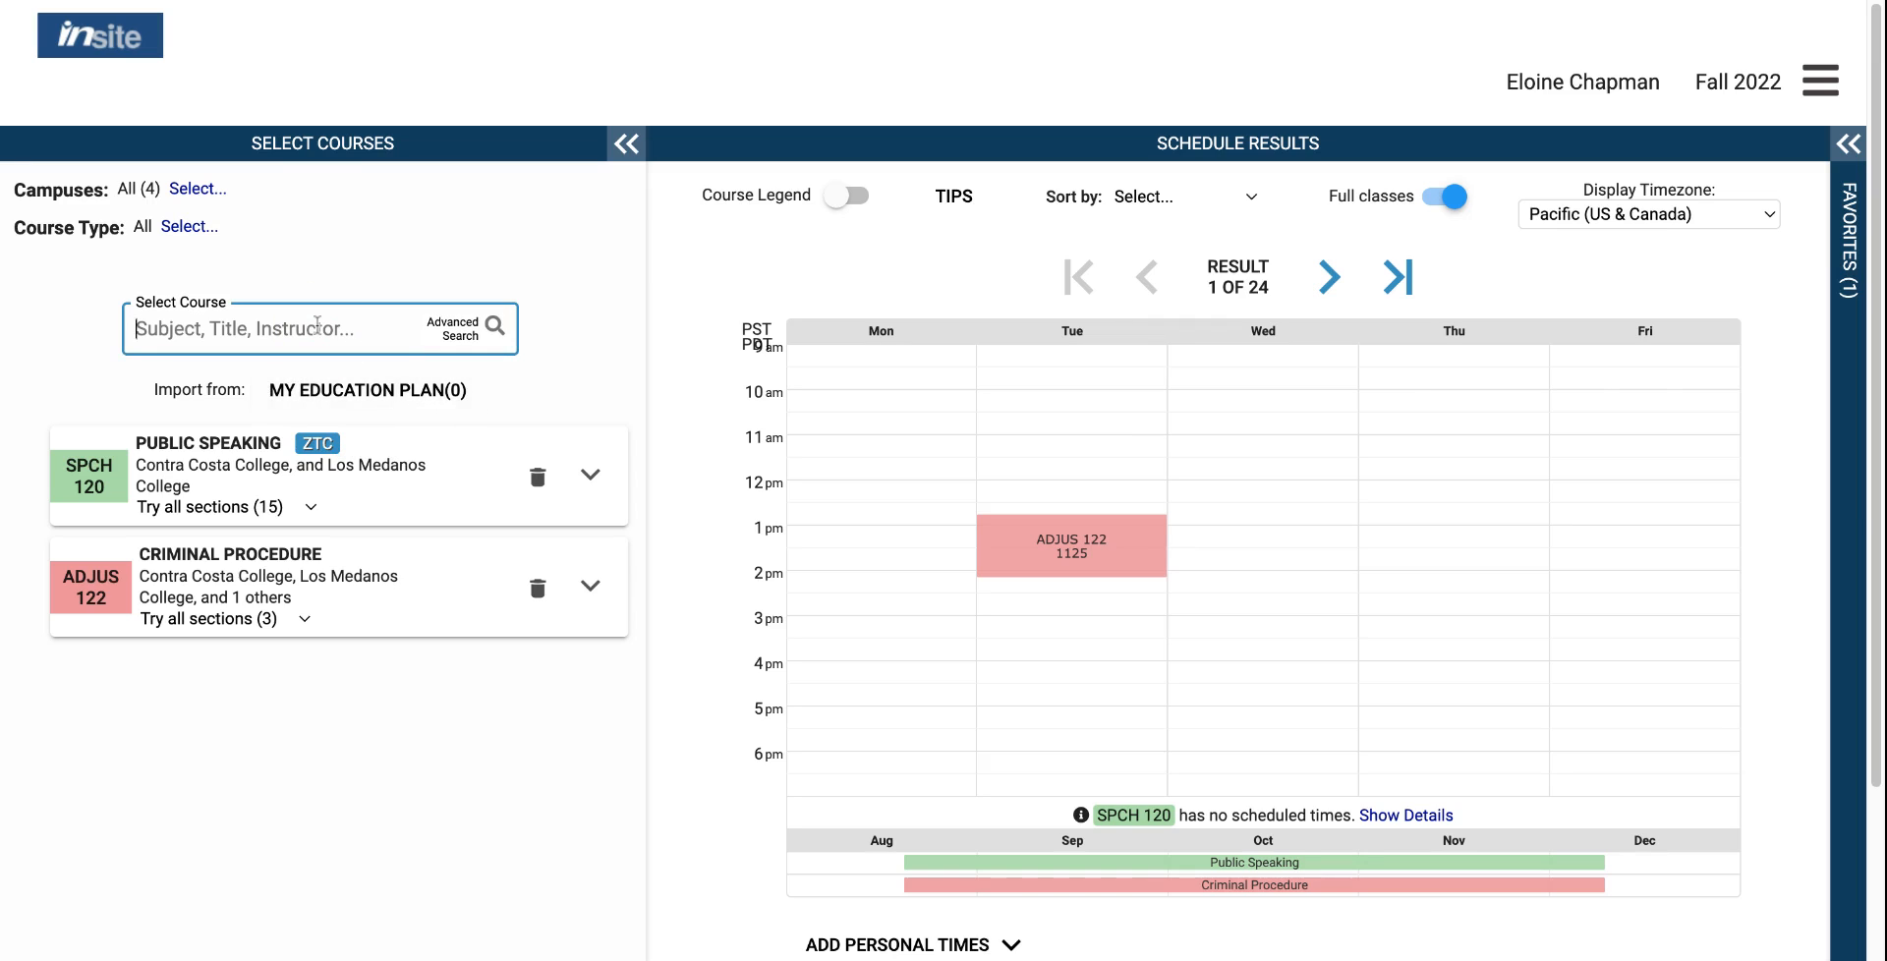
{"action": "type", "text": "che"}
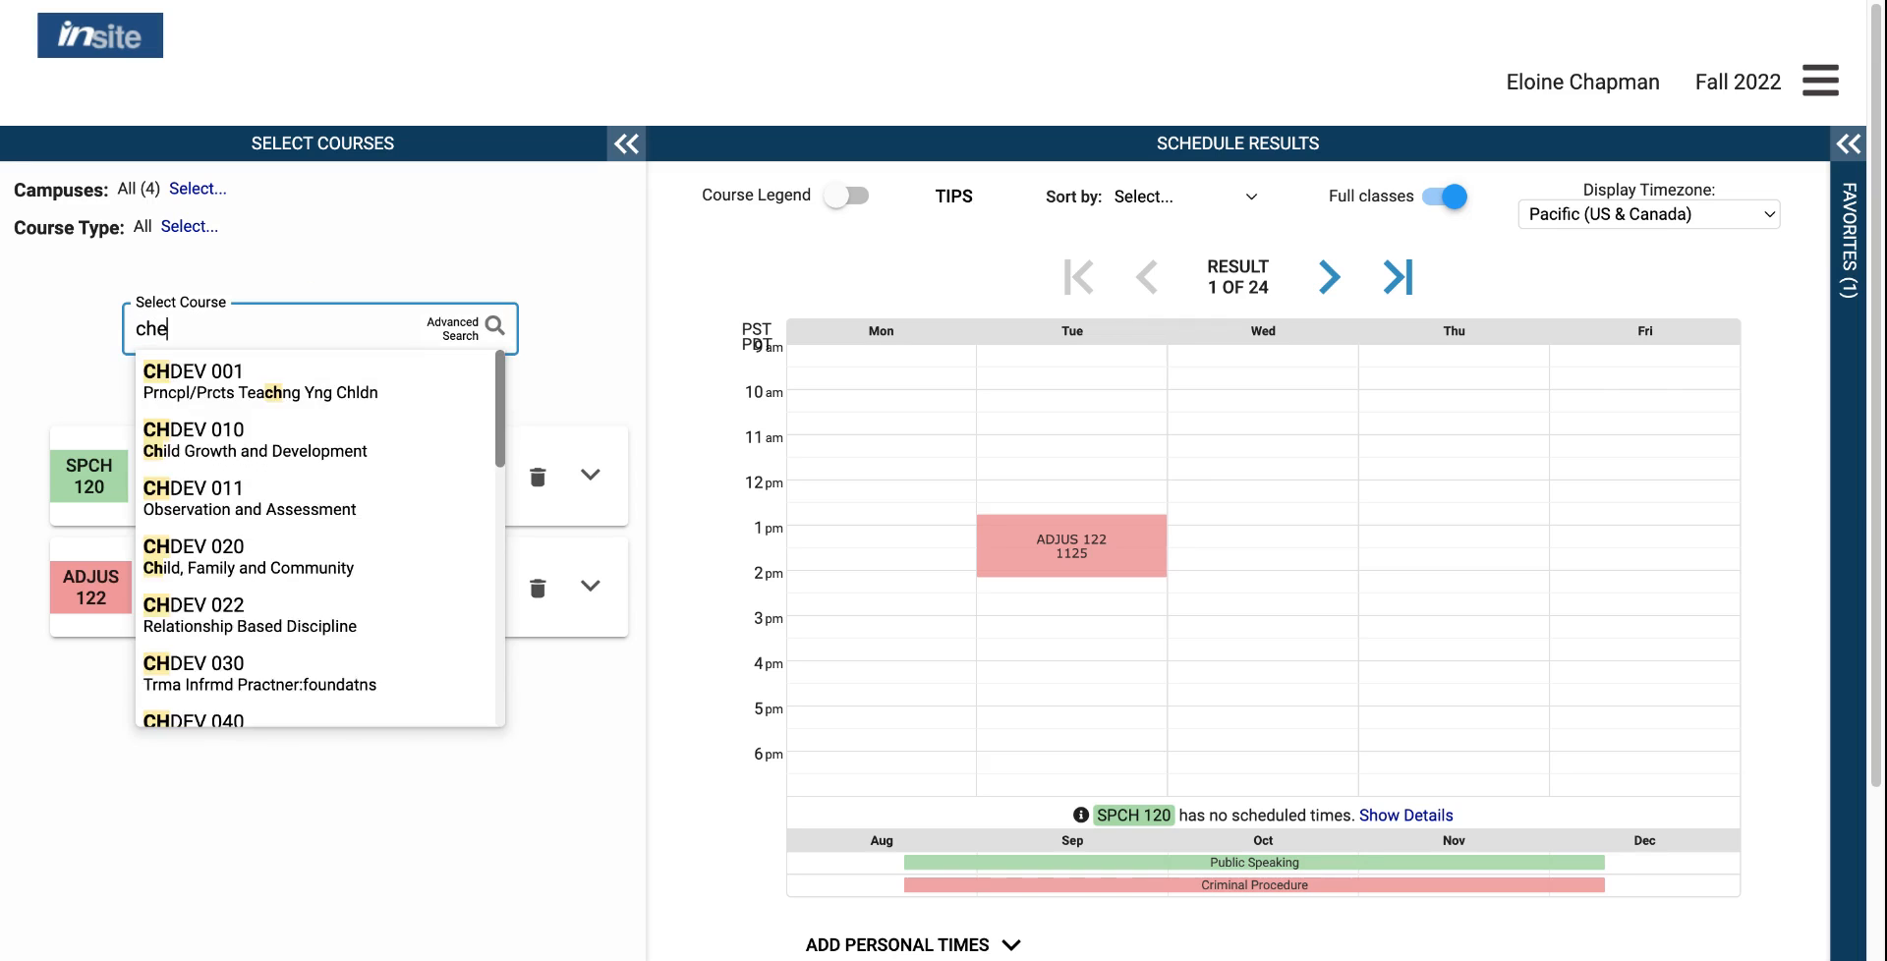
{"action": "type", "text": "m 025"}
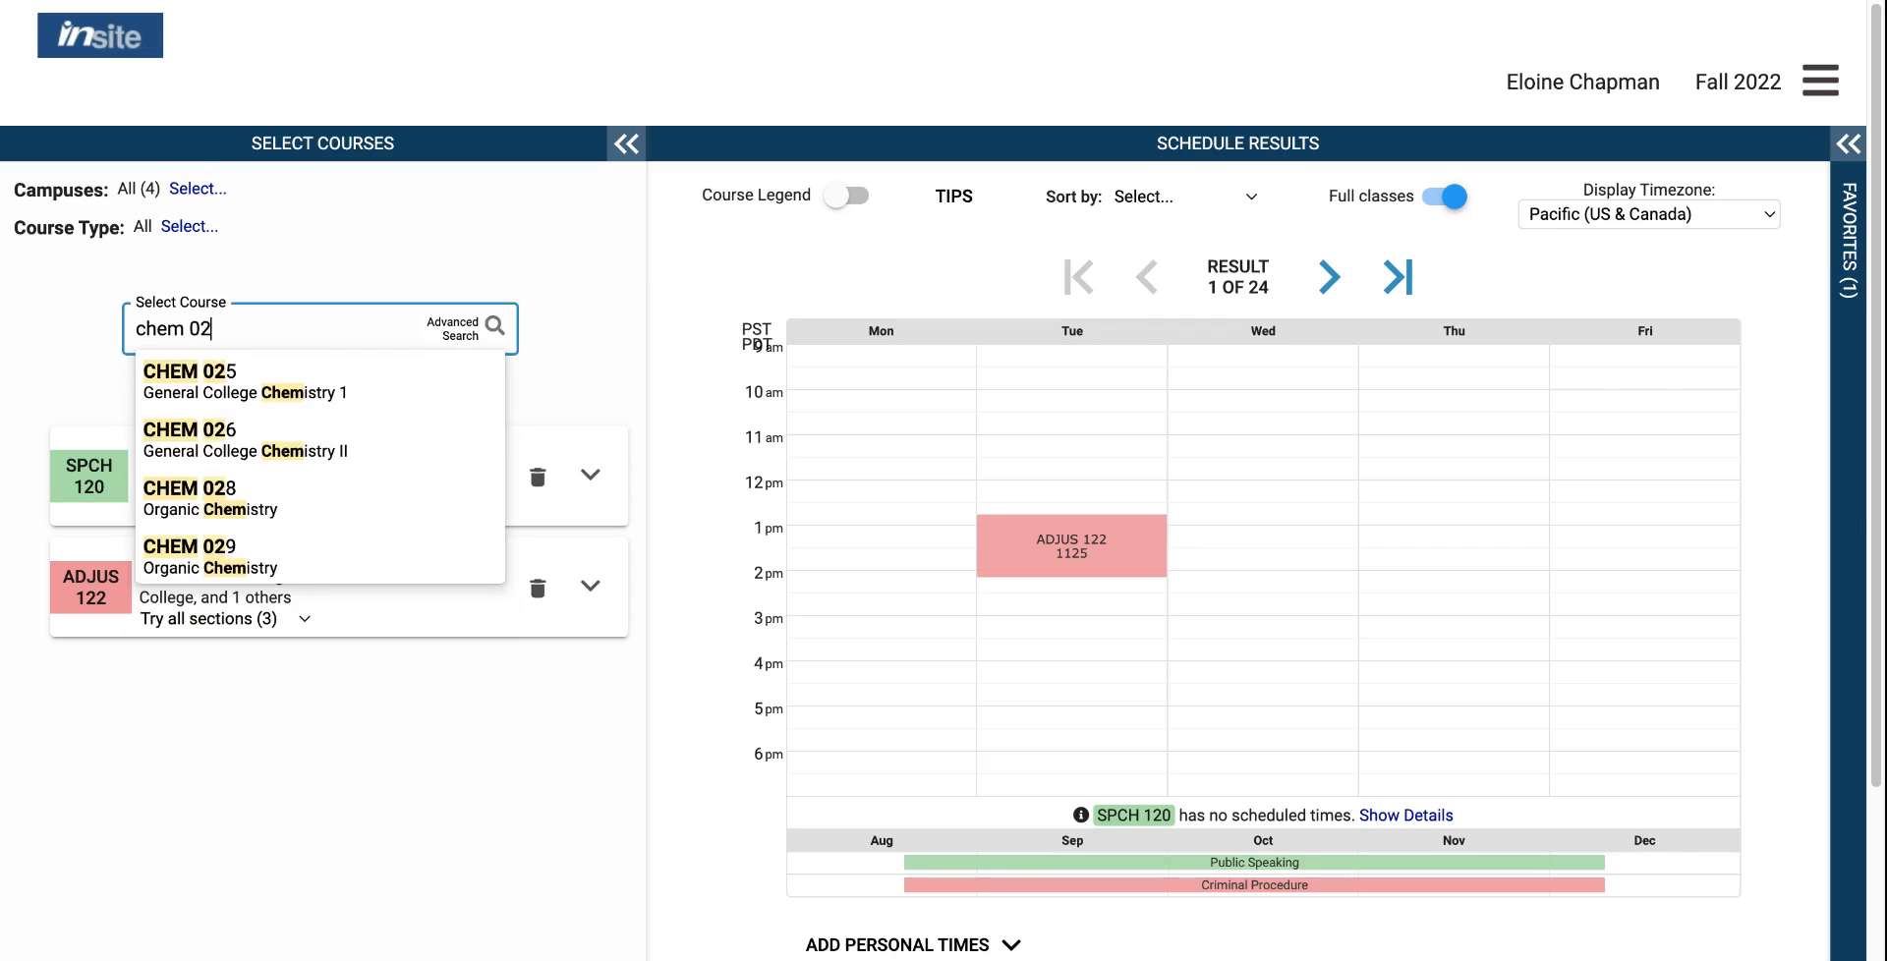
{"action": "left_click", "coordinate": [228, 393]}
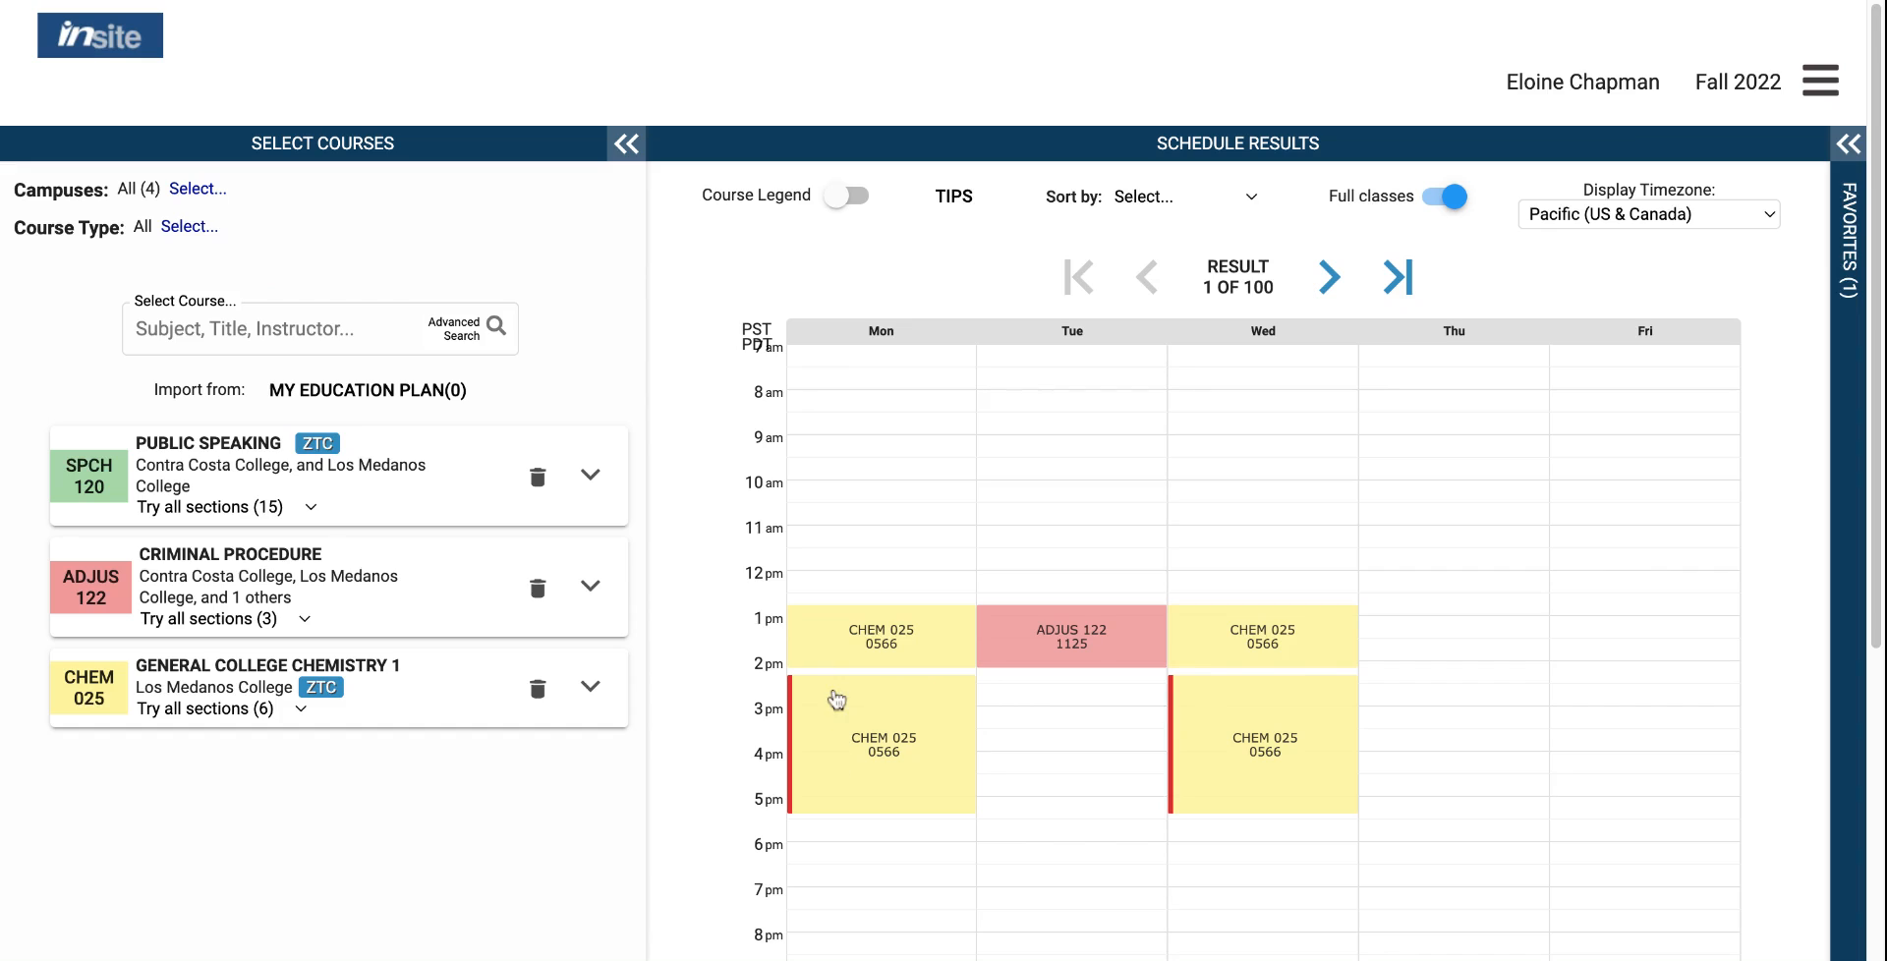
Step: Add the course ENGL 122, 1st Yr Coll Writng and Reading, to the selected courses
{"action": "left_click", "coordinate": [298, 322]}
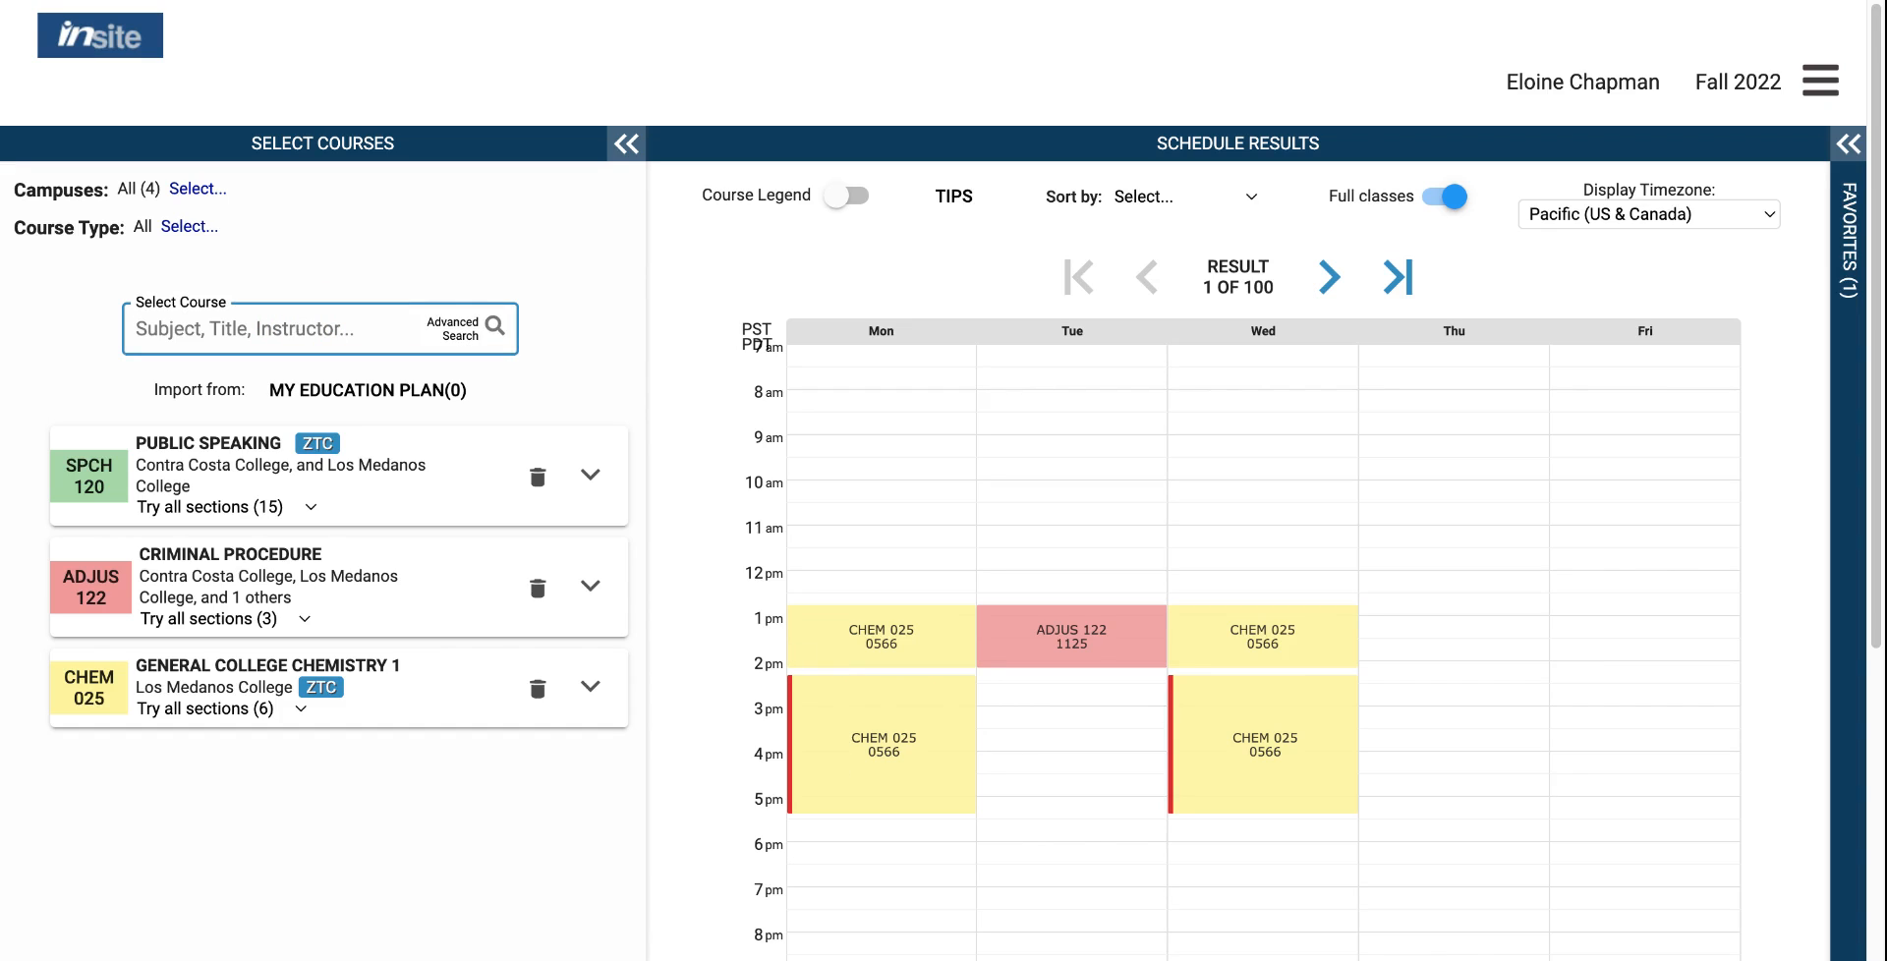
{"action": "type", "text": "engl"}
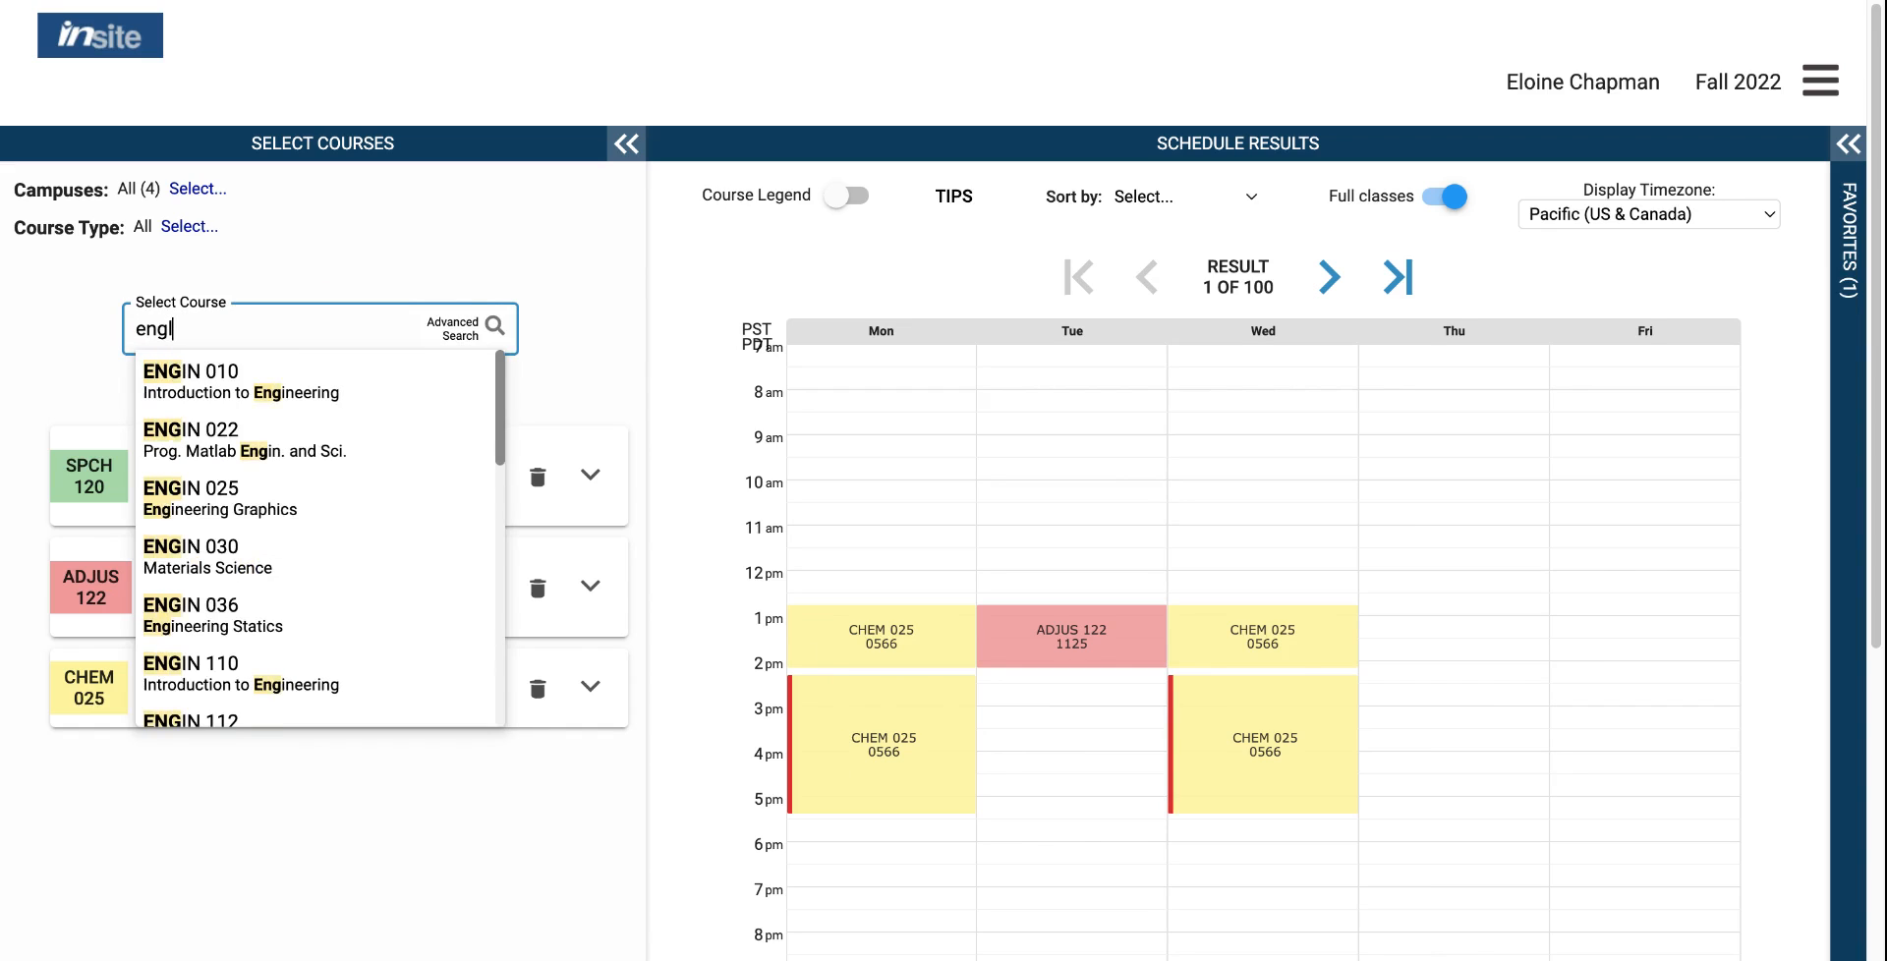
{"action": "type", "text": " 122"}
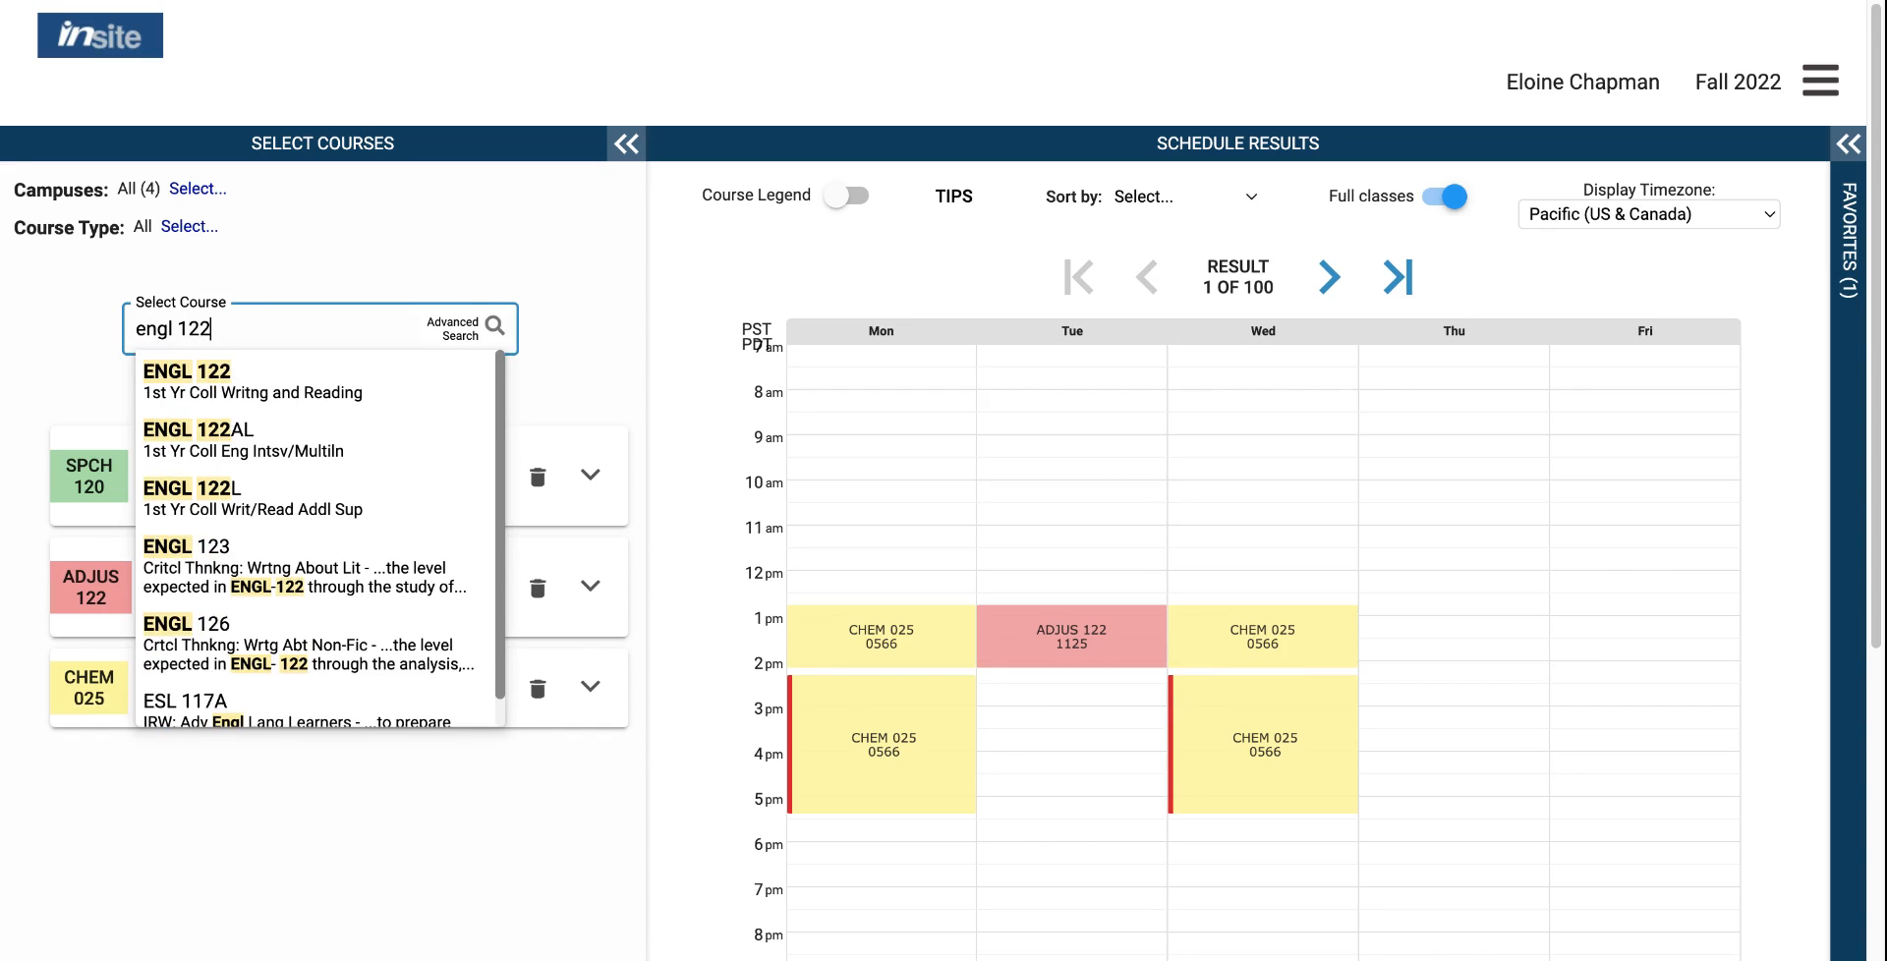
{"action": "left_click", "coordinate": [258, 401]}
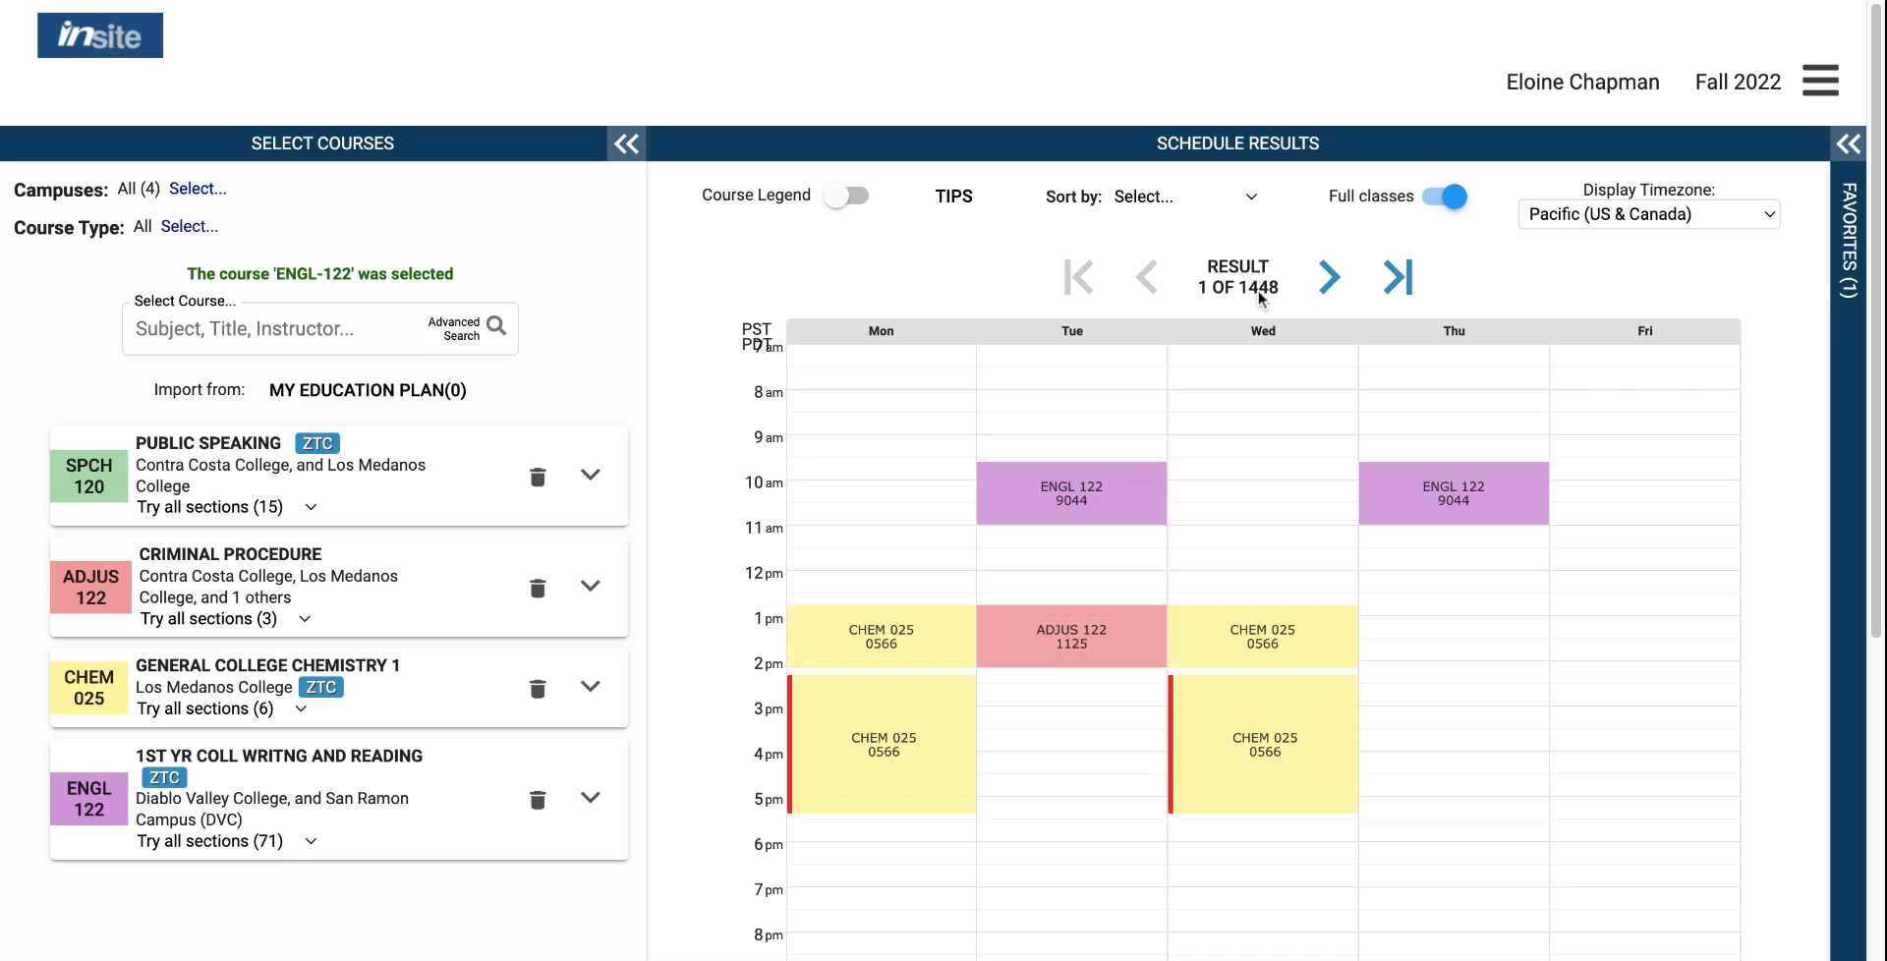
Step: Browse the generated schedules forward to result 10, and go back to result 6 to compare the class time combinations
{"action": "left_click", "coordinate": [1328, 280]}
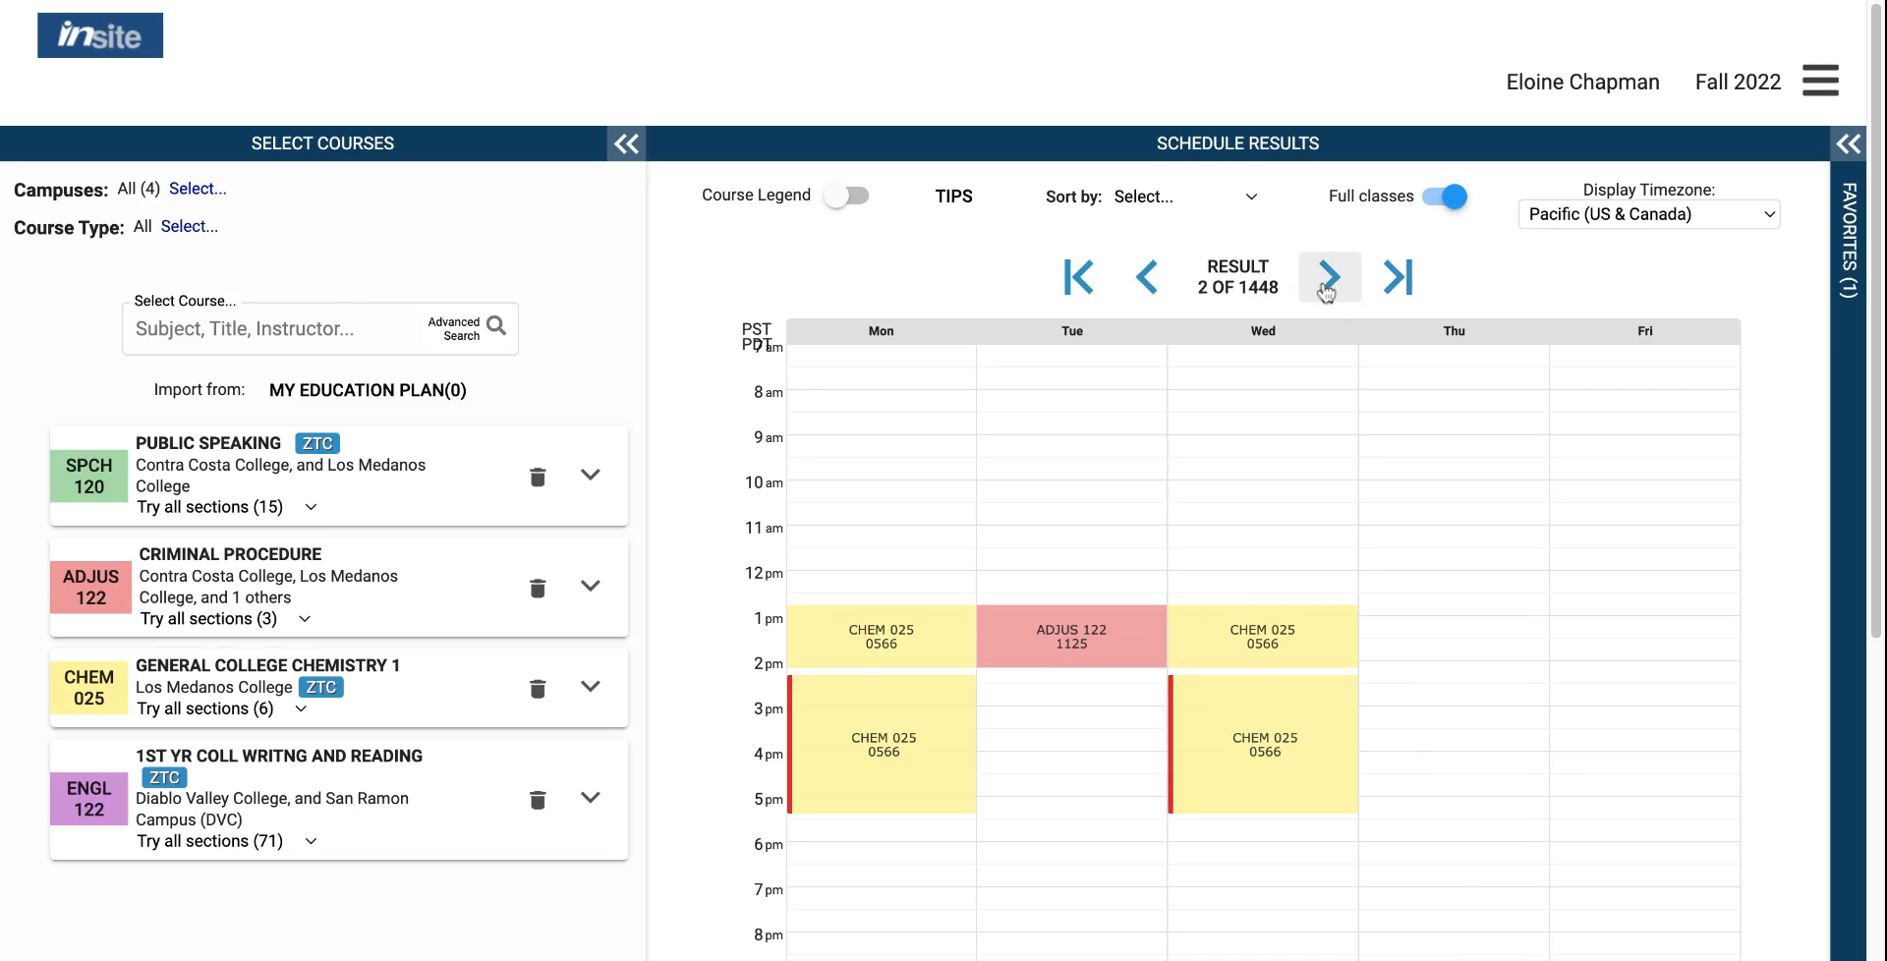
{"action": "left_click", "coordinate": [1327, 281]}
{"action": "left_click", "coordinate": [1327, 280]}
{"action": "left_click", "coordinate": [1327, 280]}
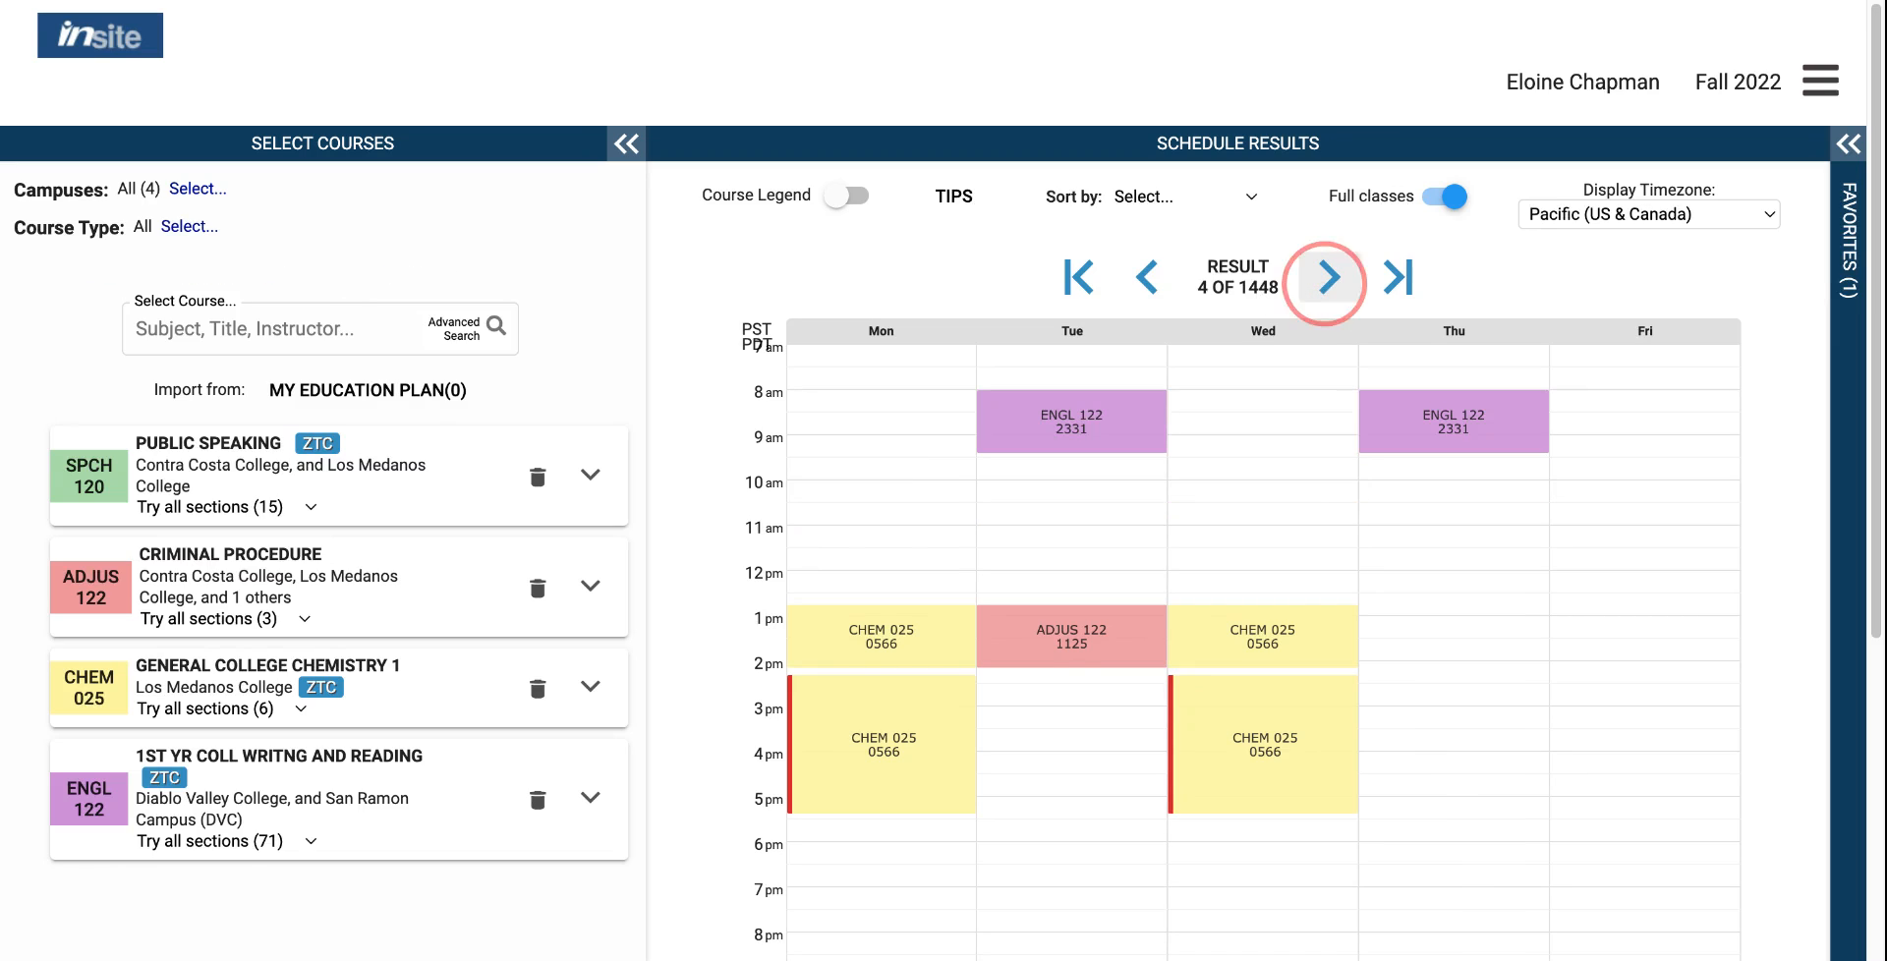
{"action": "left_click", "coordinate": [1327, 280]}
{"action": "left_click", "coordinate": [1328, 280]}
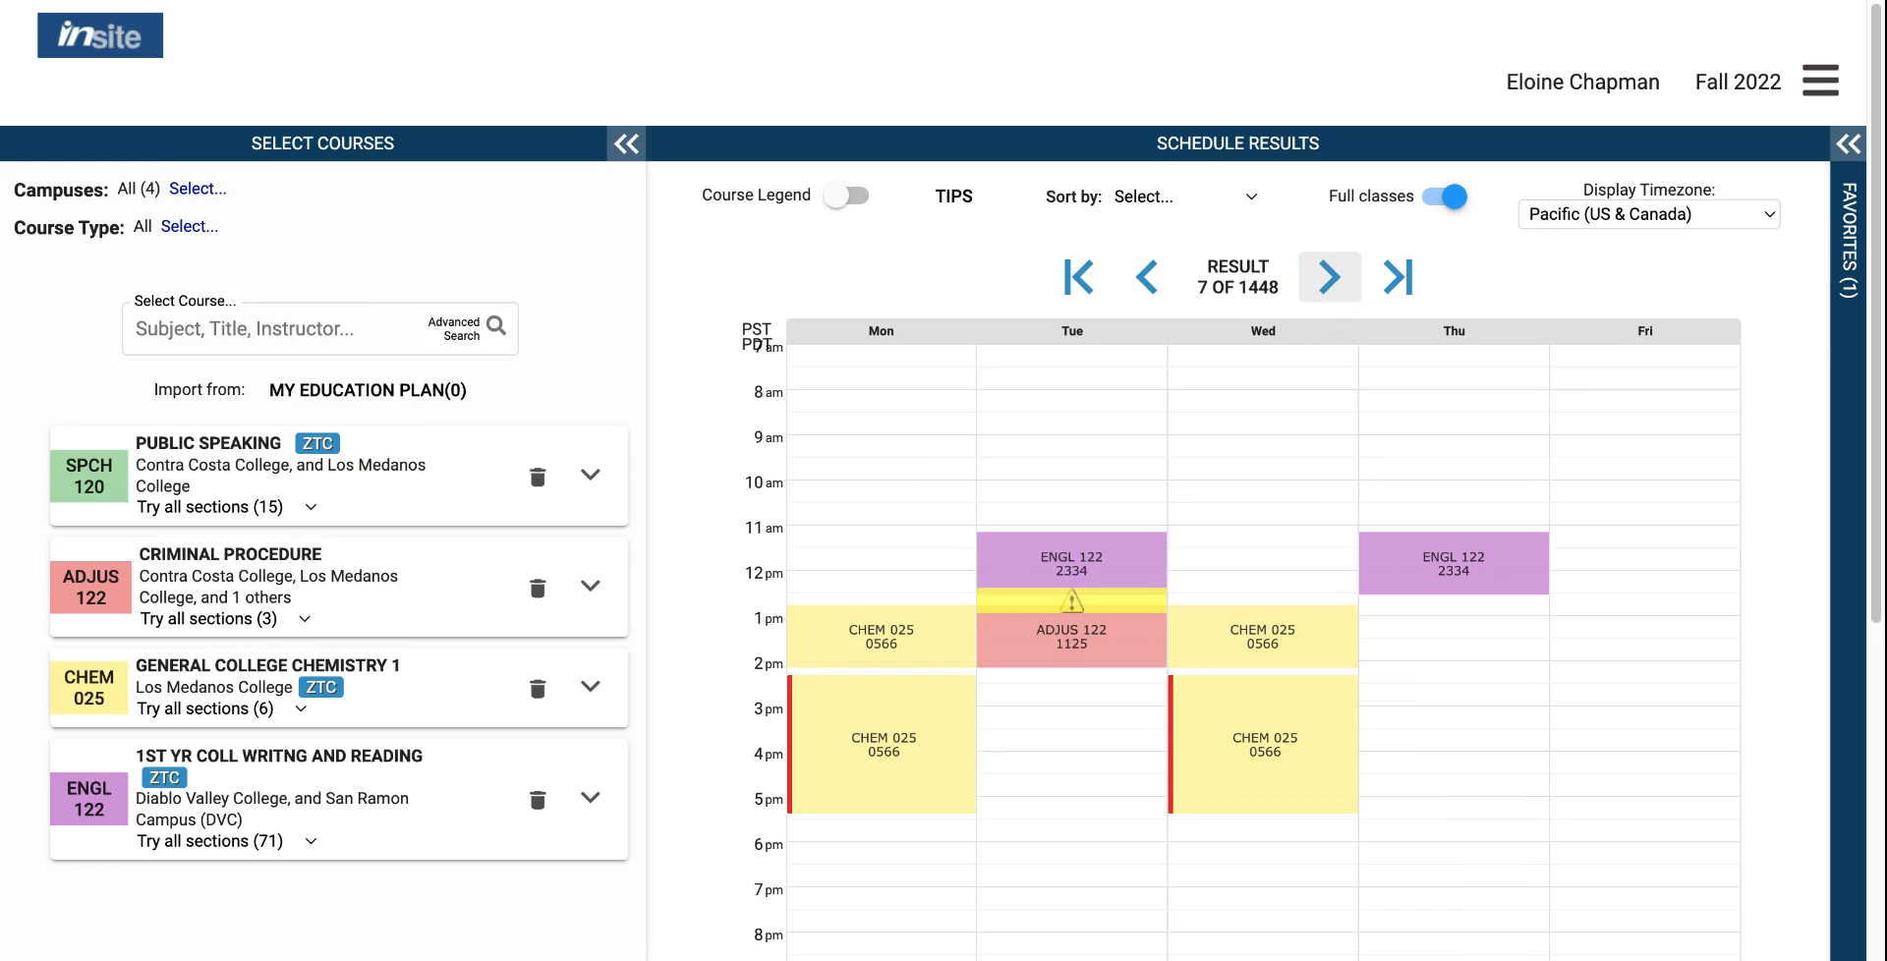
{"action": "left_click", "coordinate": [1328, 280]}
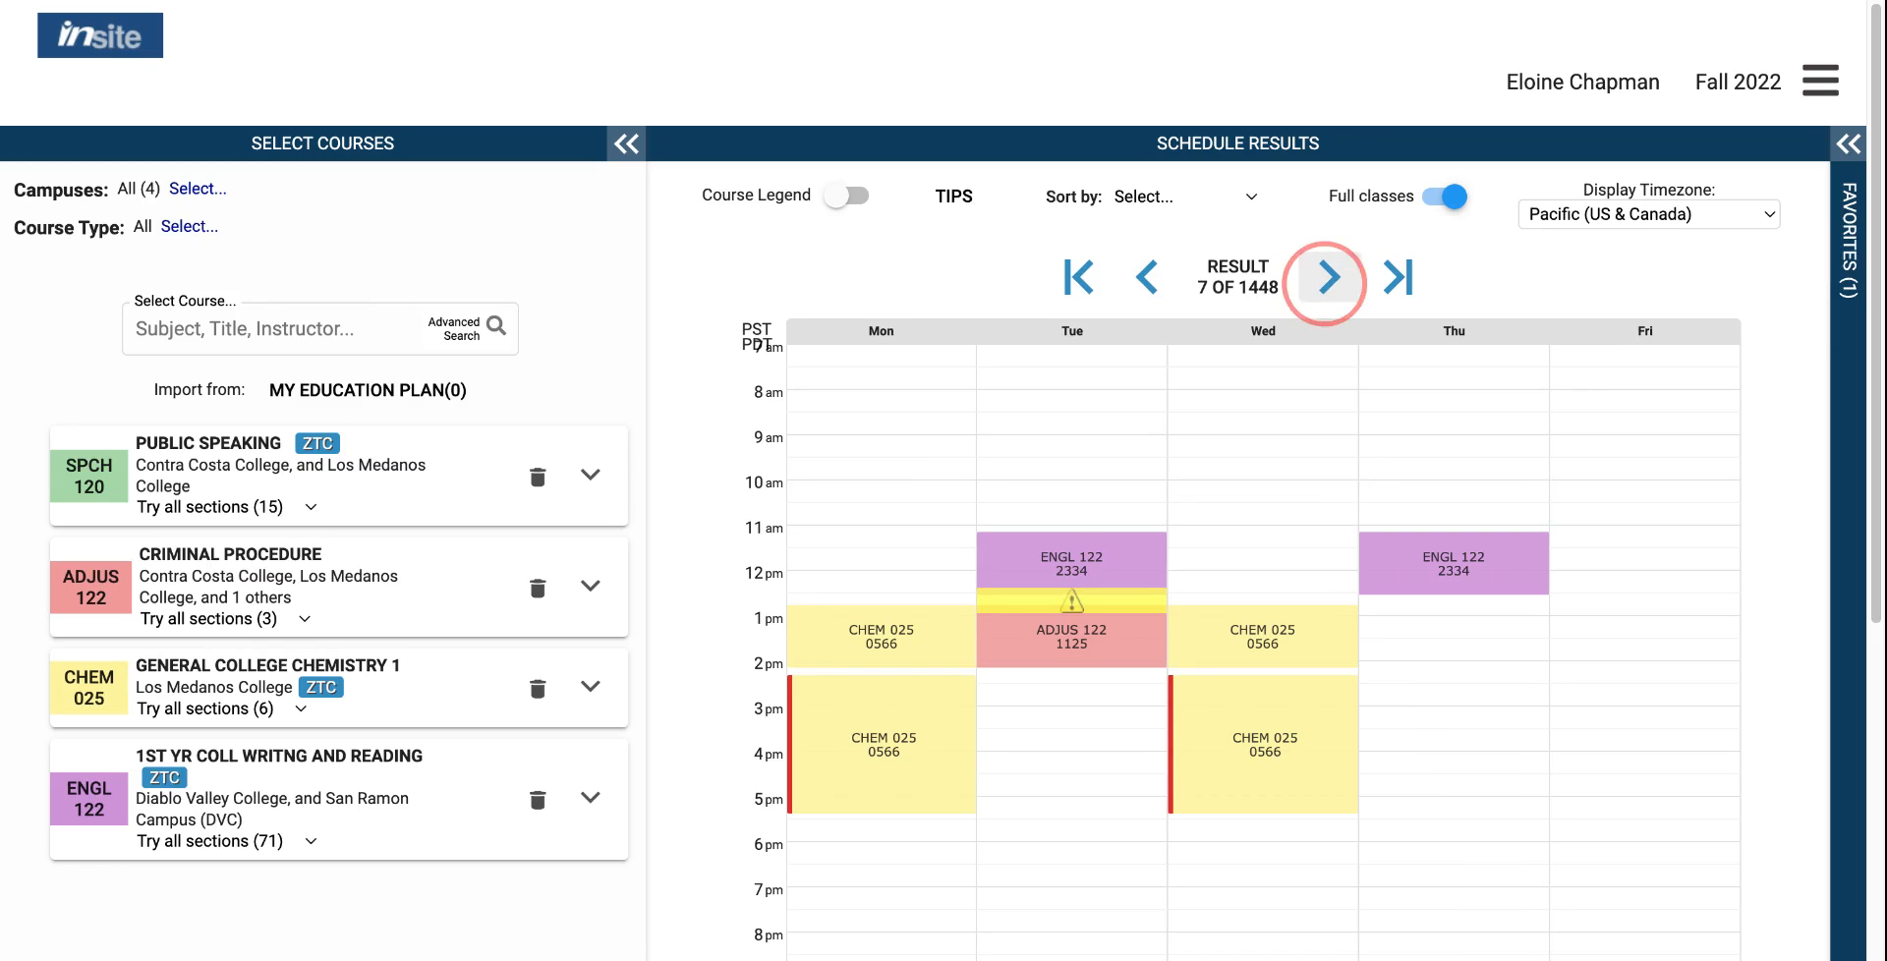
{"action": "left_click", "coordinate": [1328, 280]}
{"action": "left_click", "coordinate": [1327, 280]}
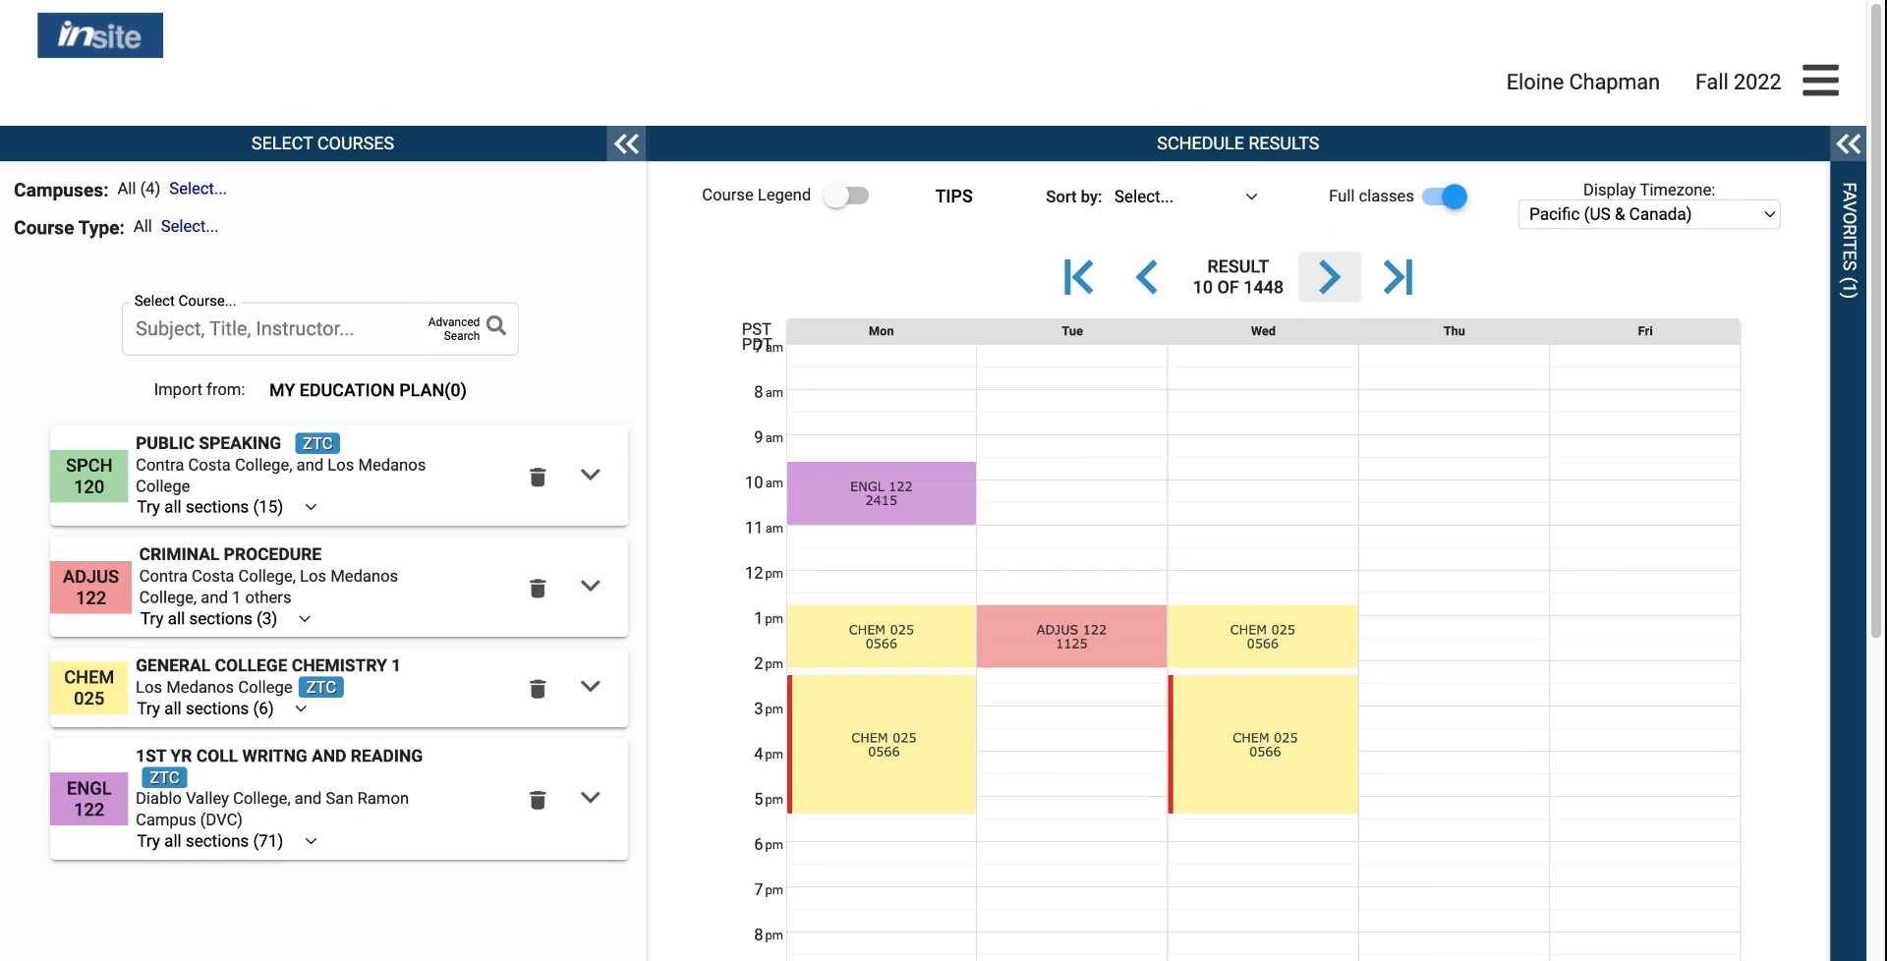
{"action": "left_click", "coordinate": [1146, 277]}
{"action": "left_click", "coordinate": [1146, 277]}
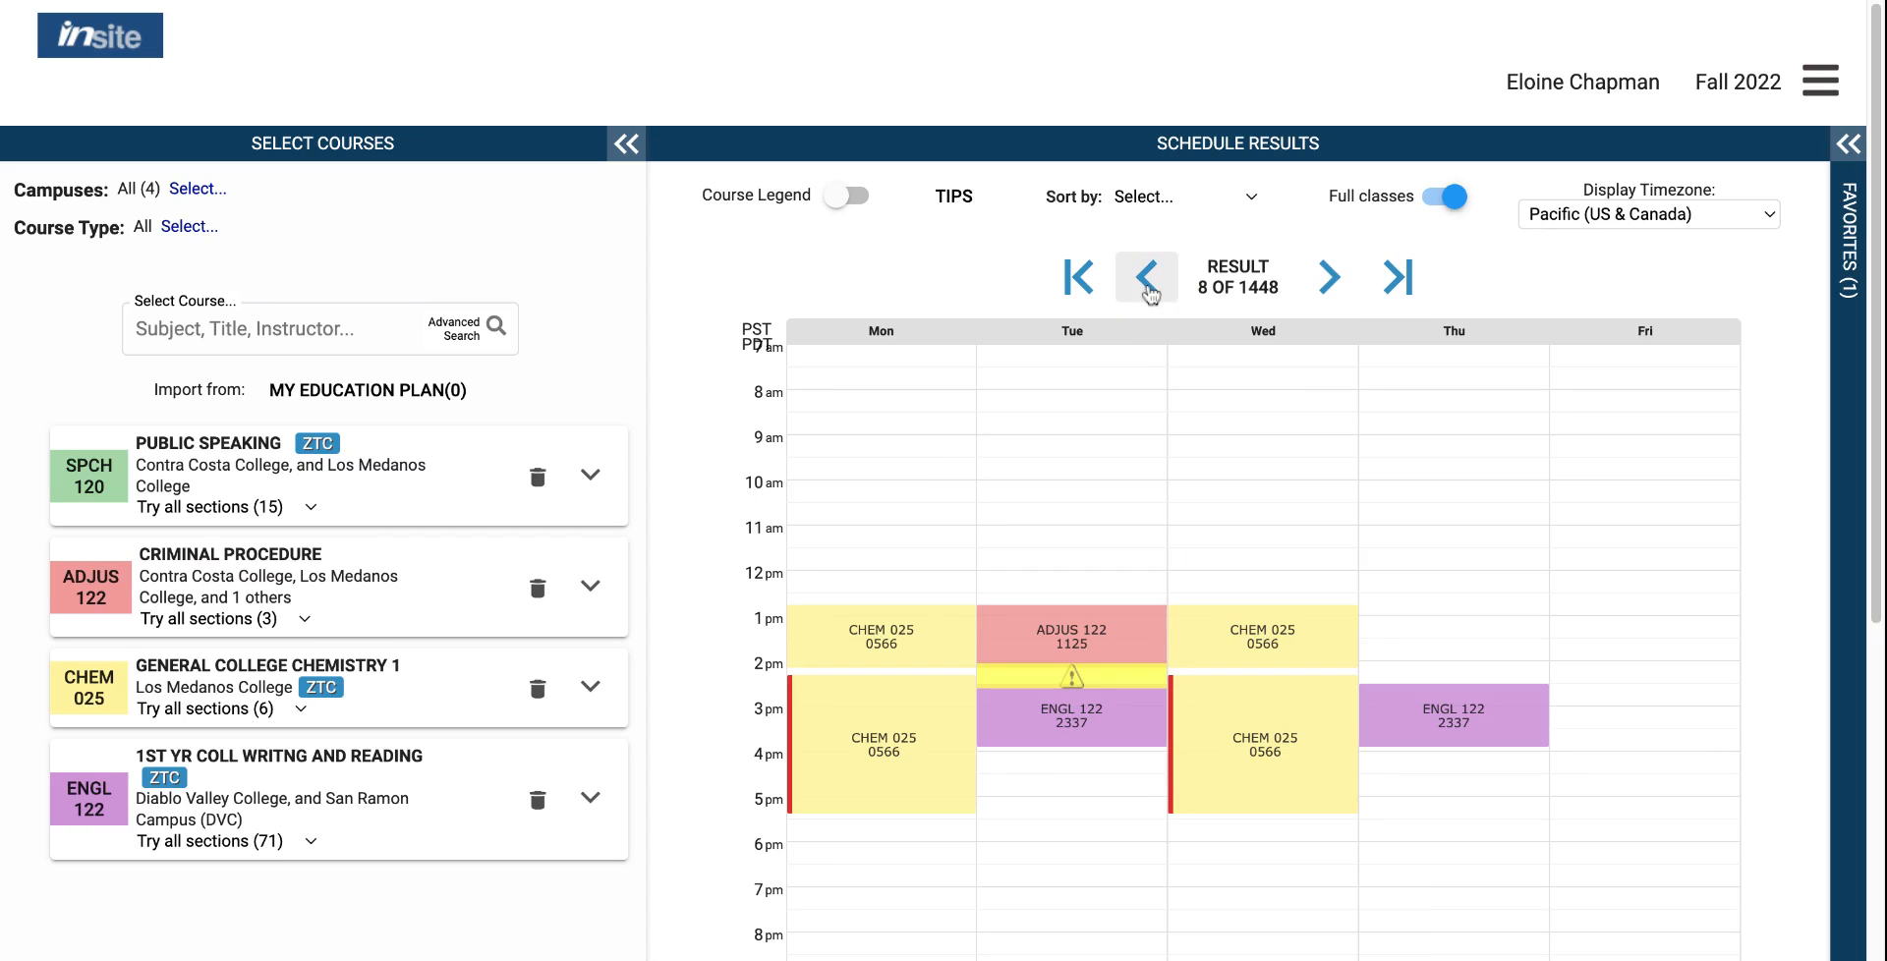
{"action": "left_click", "coordinate": [1145, 277]}
{"action": "left_click", "coordinate": [1146, 278]}
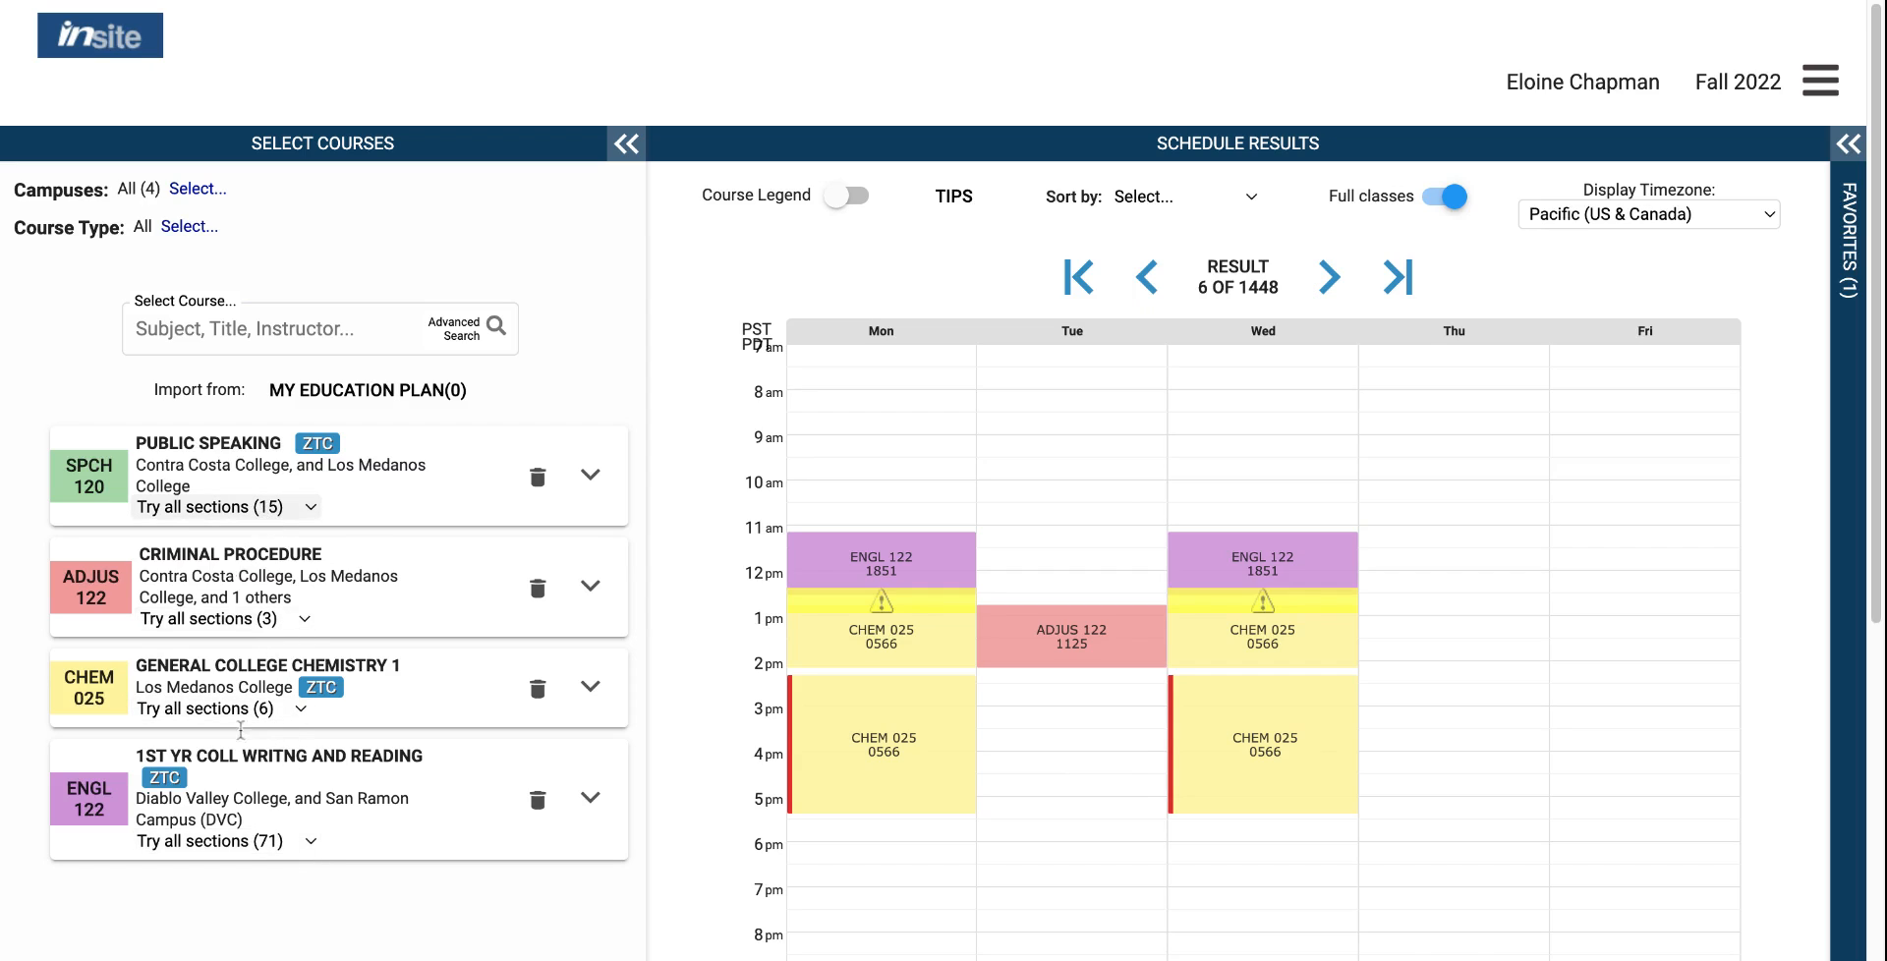
Step: Advance through the generated schedules to result 16 and compare it with the preceding result
{"action": "left_click", "coordinate": [1316, 282]}
{"action": "left_click", "coordinate": [1315, 284]}
{"action": "left_click", "coordinate": [1315, 284]}
{"action": "left_click", "coordinate": [1315, 284]}
{"action": "left_click", "coordinate": [1314, 283]}
{"action": "left_click", "coordinate": [1315, 280]}
{"action": "left_click", "coordinate": [1315, 280]}
{"action": "left_click", "coordinate": [1315, 280]}
{"action": "left_click", "coordinate": [1315, 280]}
{"action": "left_click", "coordinate": [1315, 280]}
{"action": "left_click", "coordinate": [1315, 280]}
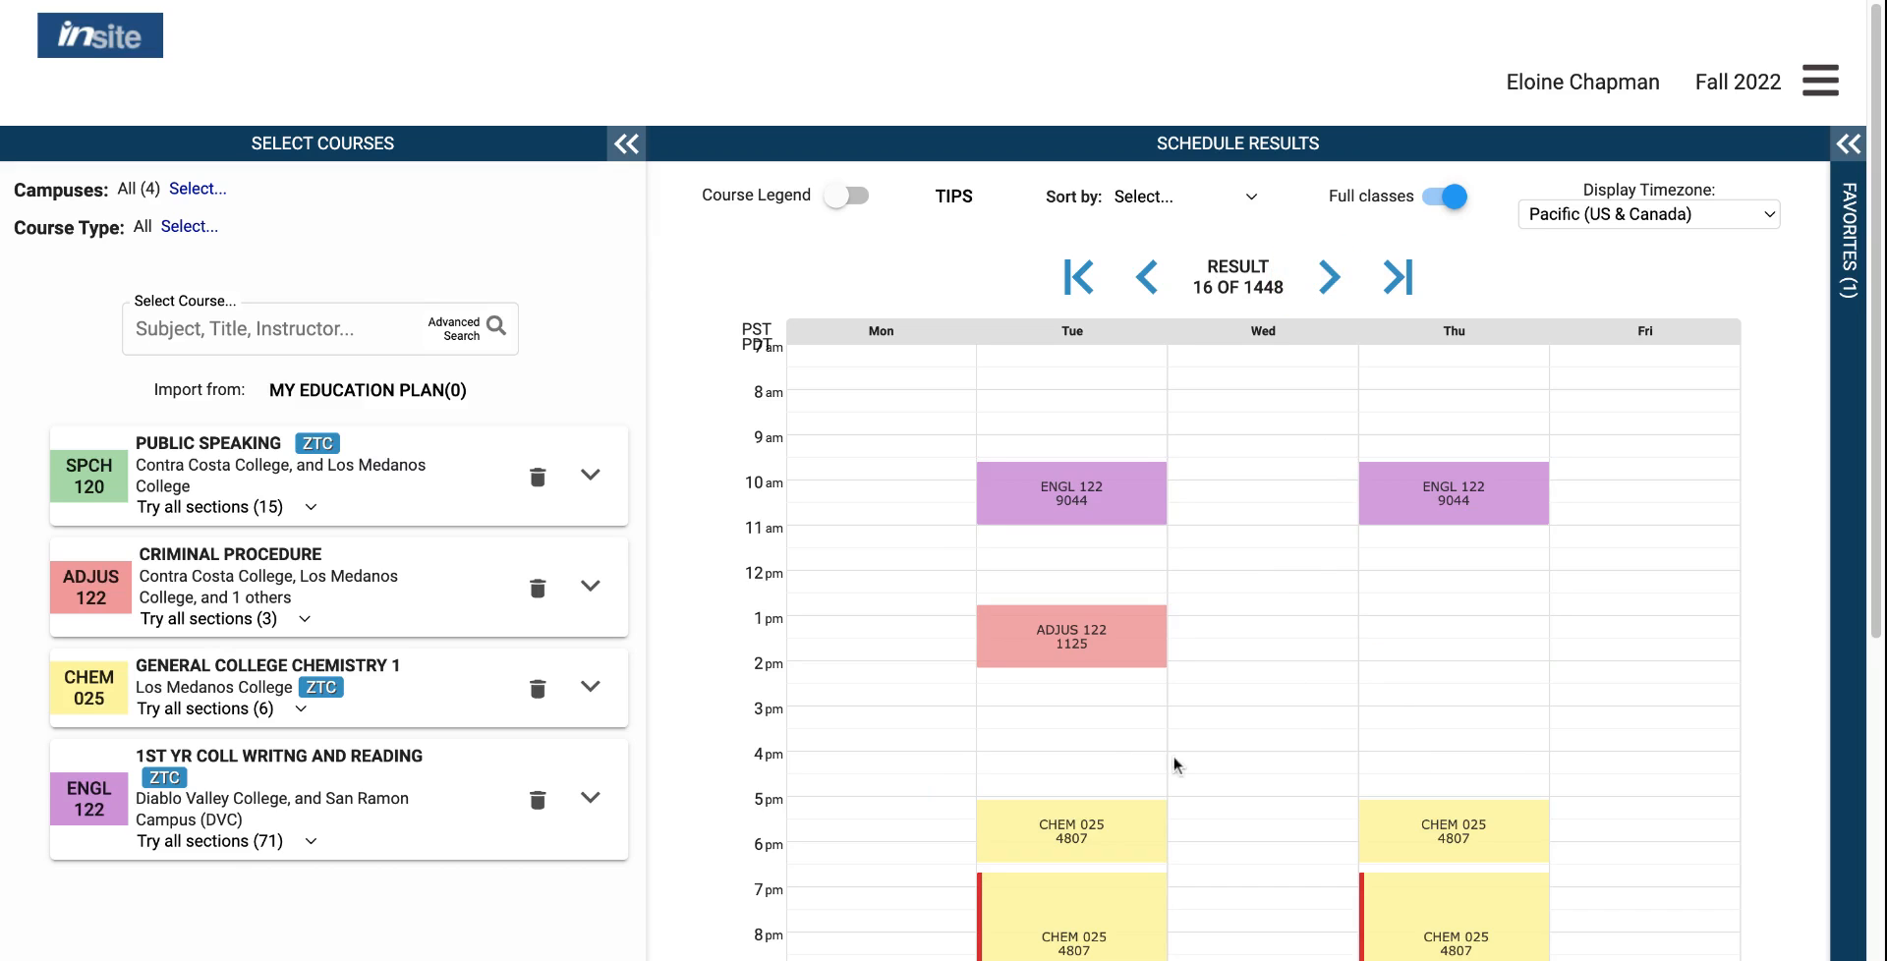
{"action": "left_click", "coordinate": [1146, 280]}
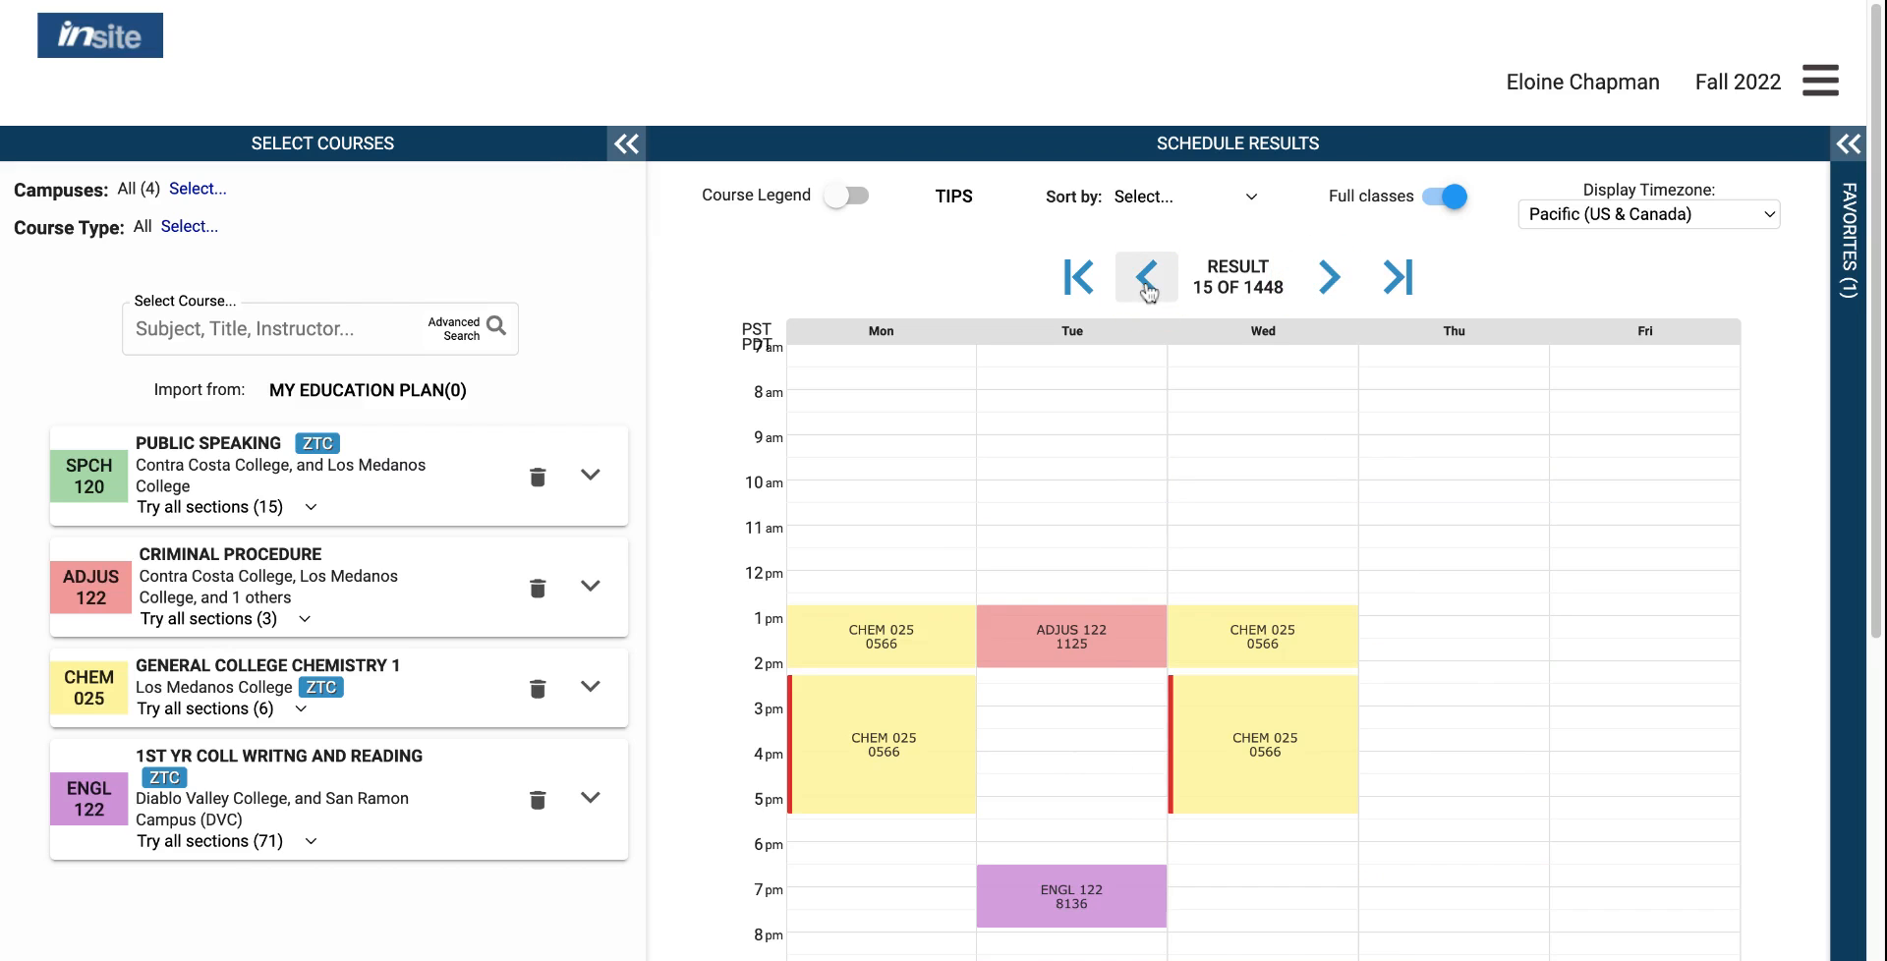
{"action": "left_click", "coordinate": [1327, 281]}
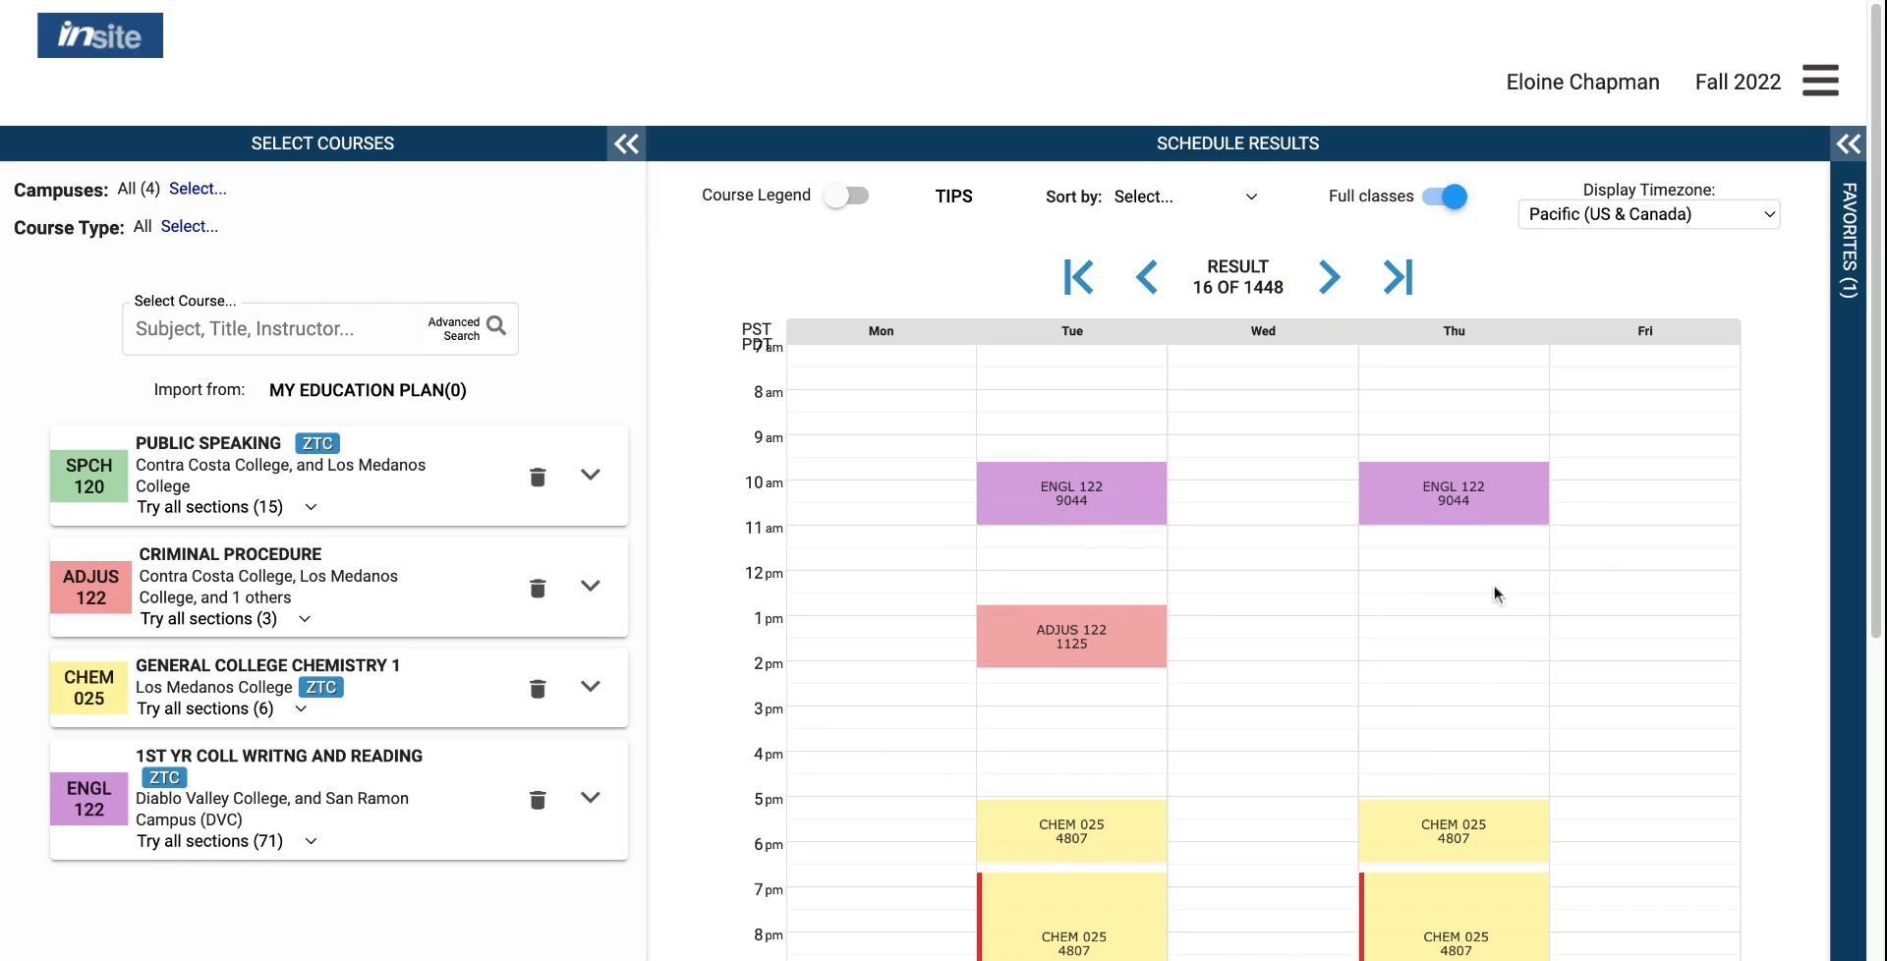
Step: Go back to schedule result 12 and examine its full weekly calendar and course date bars
{"action": "left_click", "coordinate": [1149, 281]}
{"action": "left_click", "coordinate": [1150, 282]}
{"action": "left_click", "coordinate": [1149, 282]}
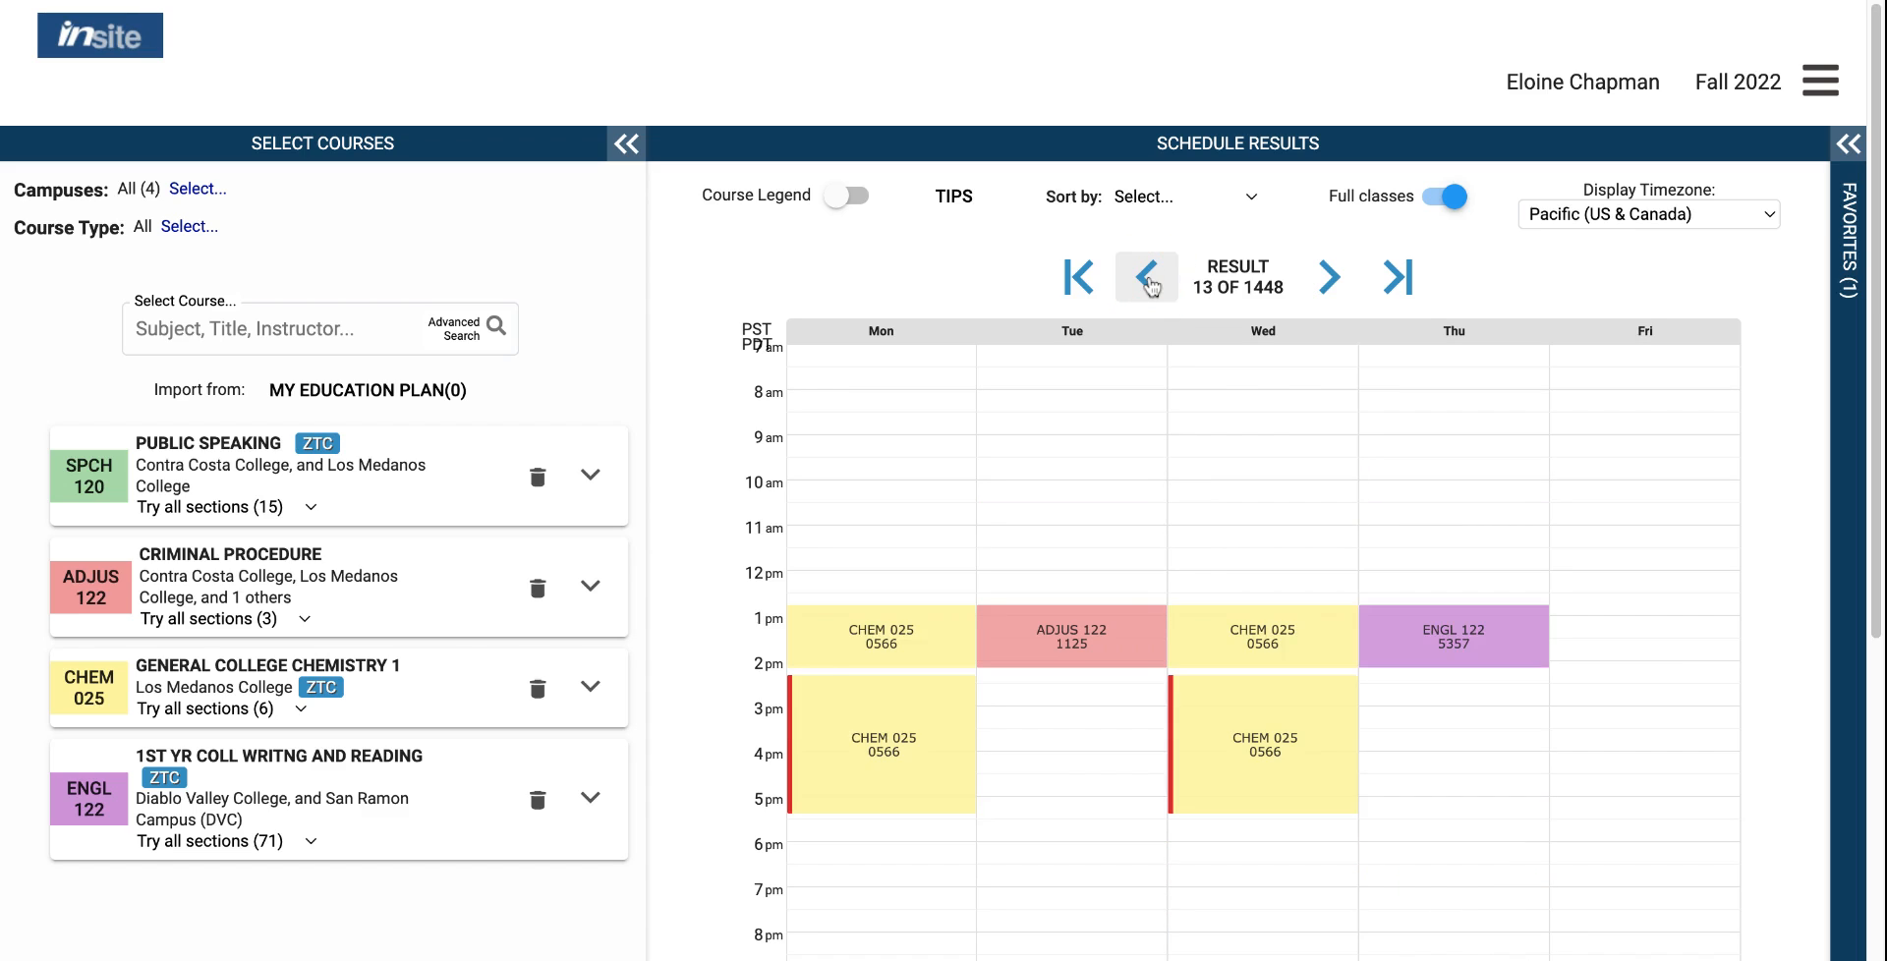
{"action": "left_click", "coordinate": [1149, 282]}
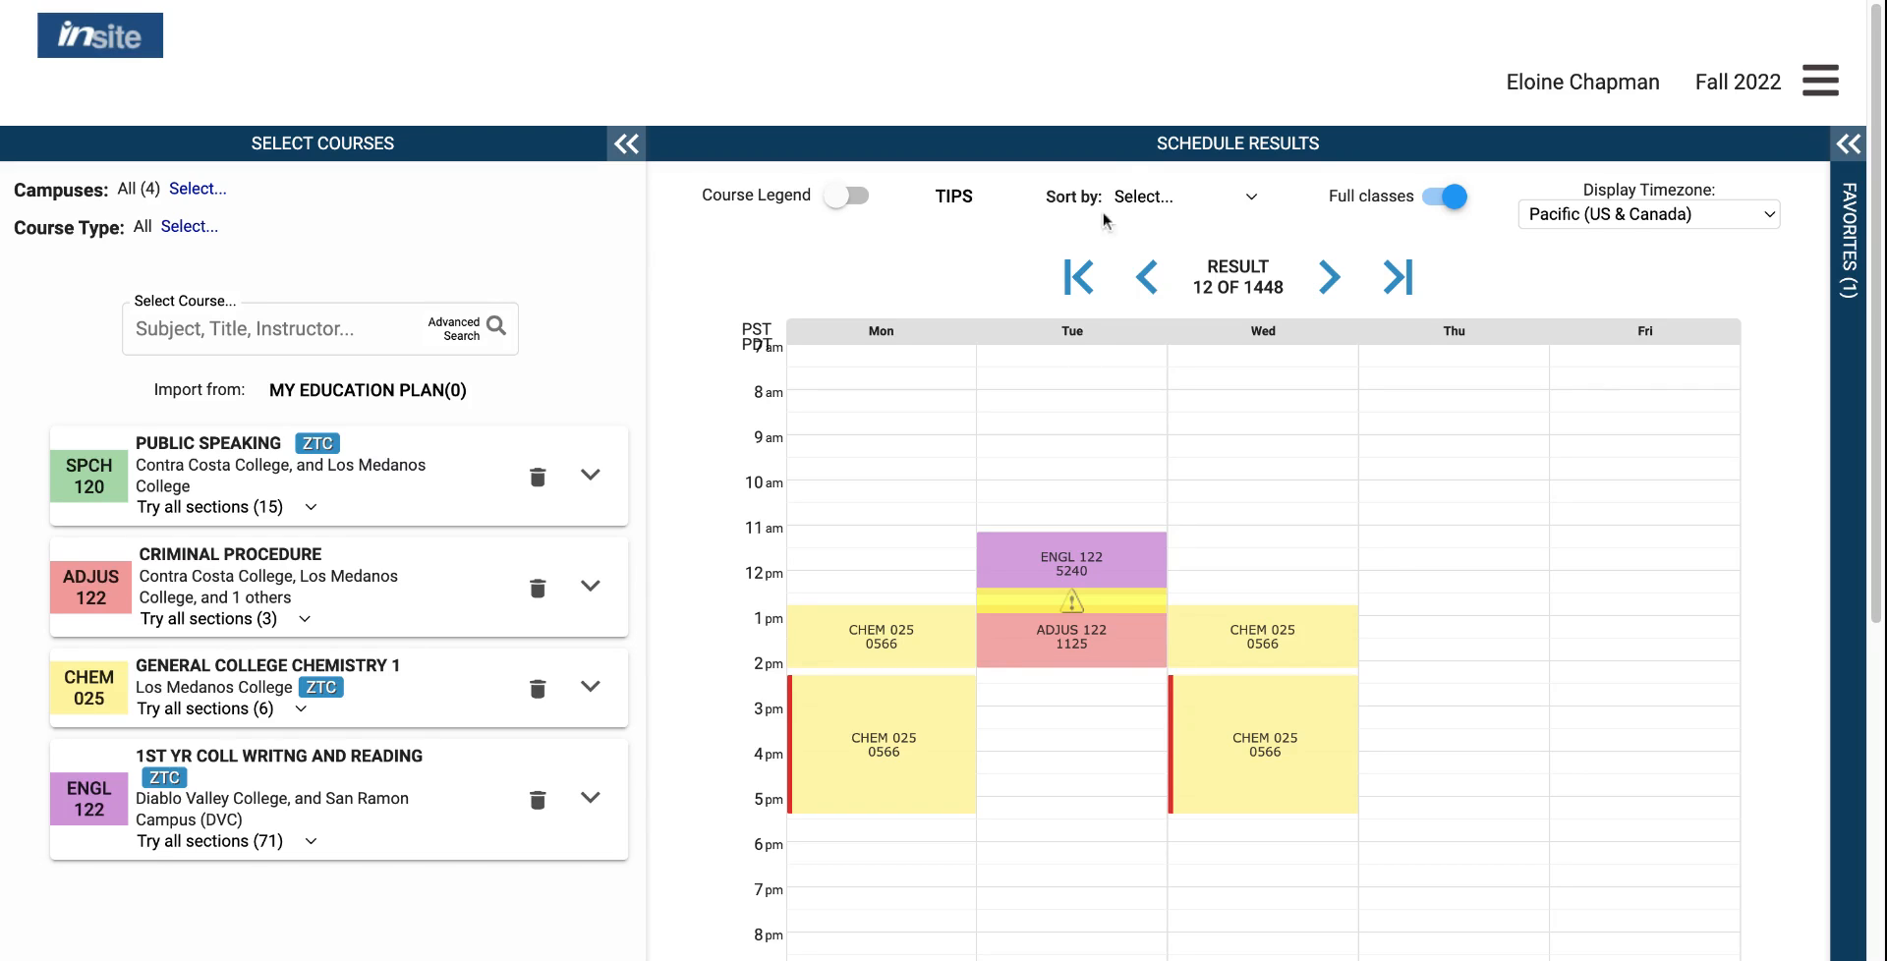
{"action": "scroll", "coordinate": [1601, 369], "scroll_direction": "down", "scroll_amount": 2}
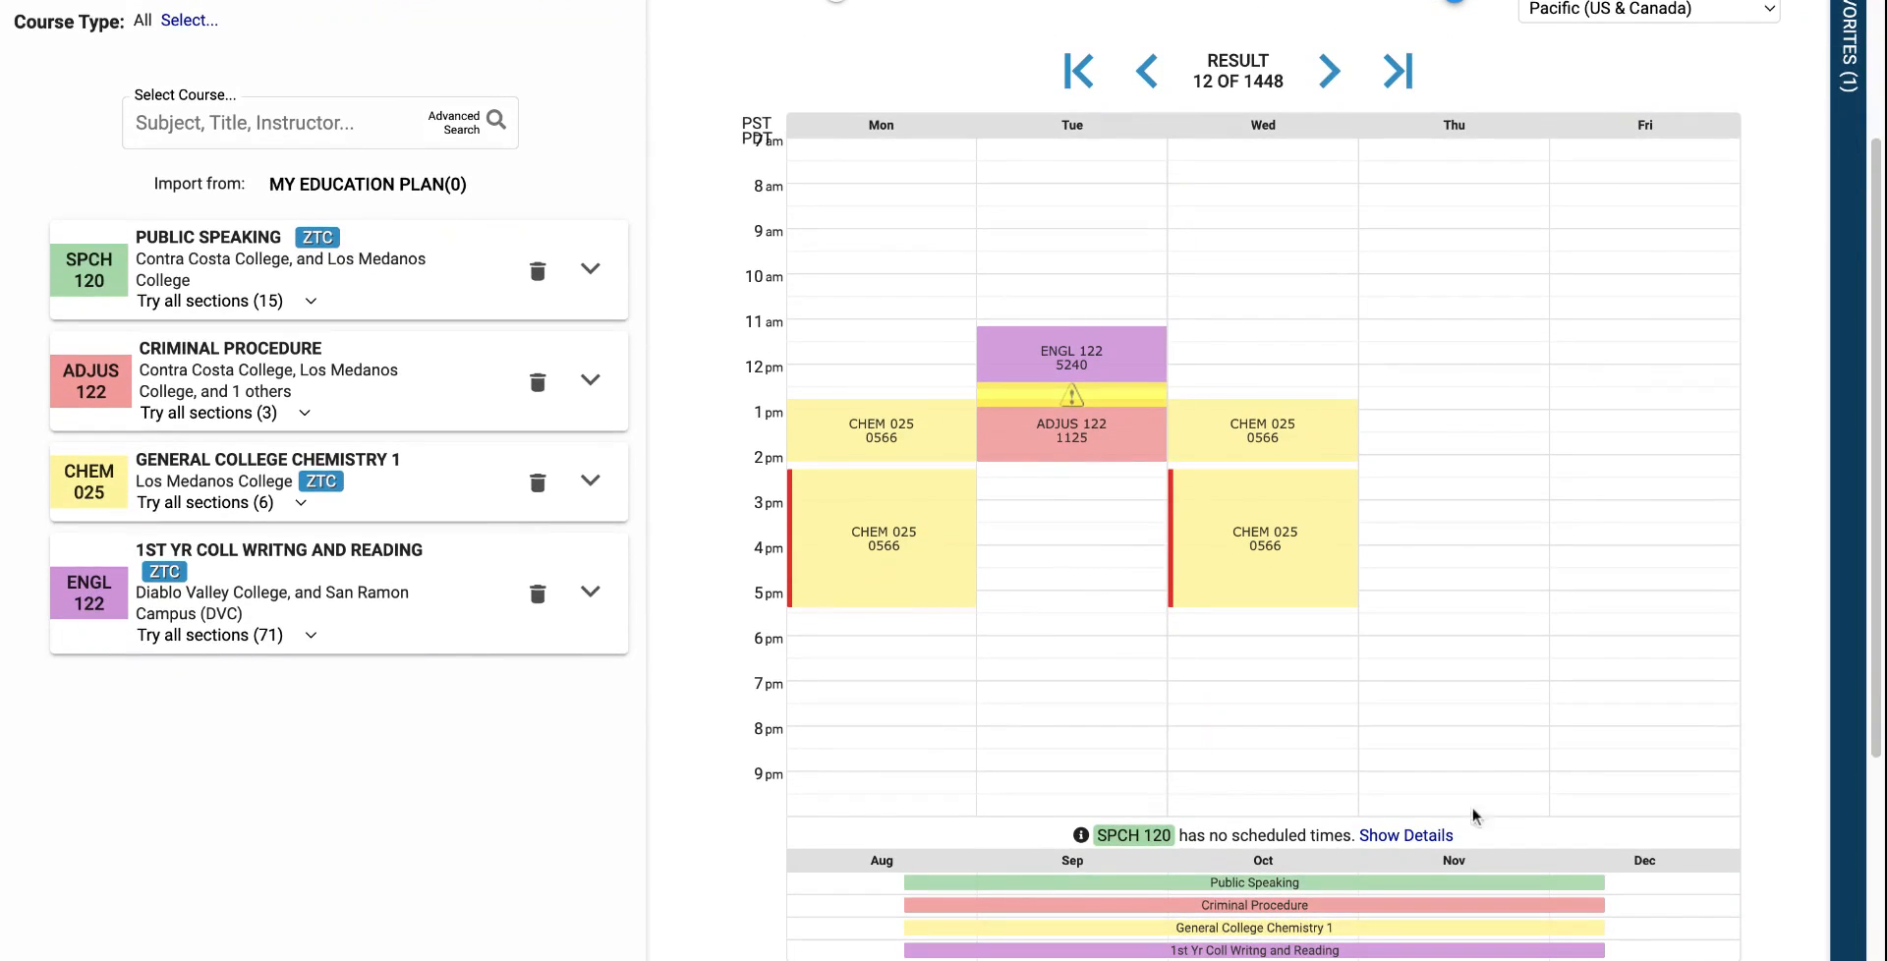
{"action": "scroll", "coordinate": [1317, 313], "scroll_direction": "up", "scroll_amount": 2}
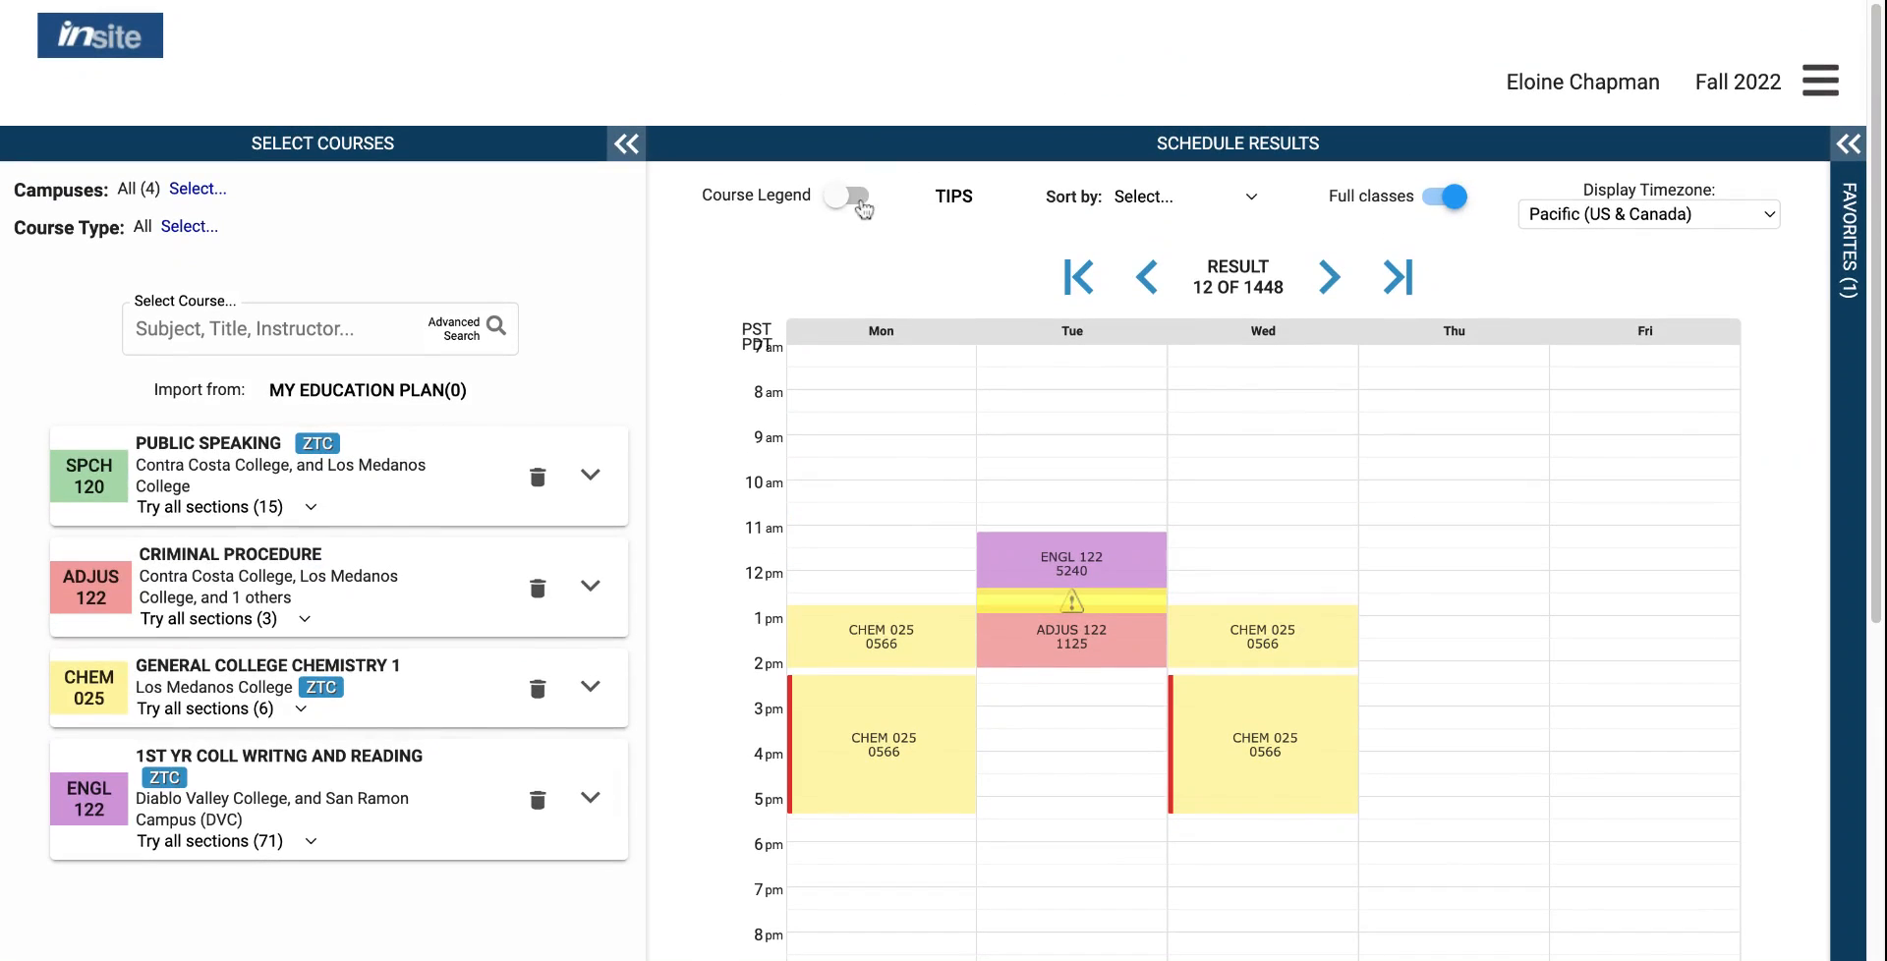
Step: Display the course legend with section details beside the calendar for schedule result 12
{"action": "left_click", "coordinate": [857, 197]}
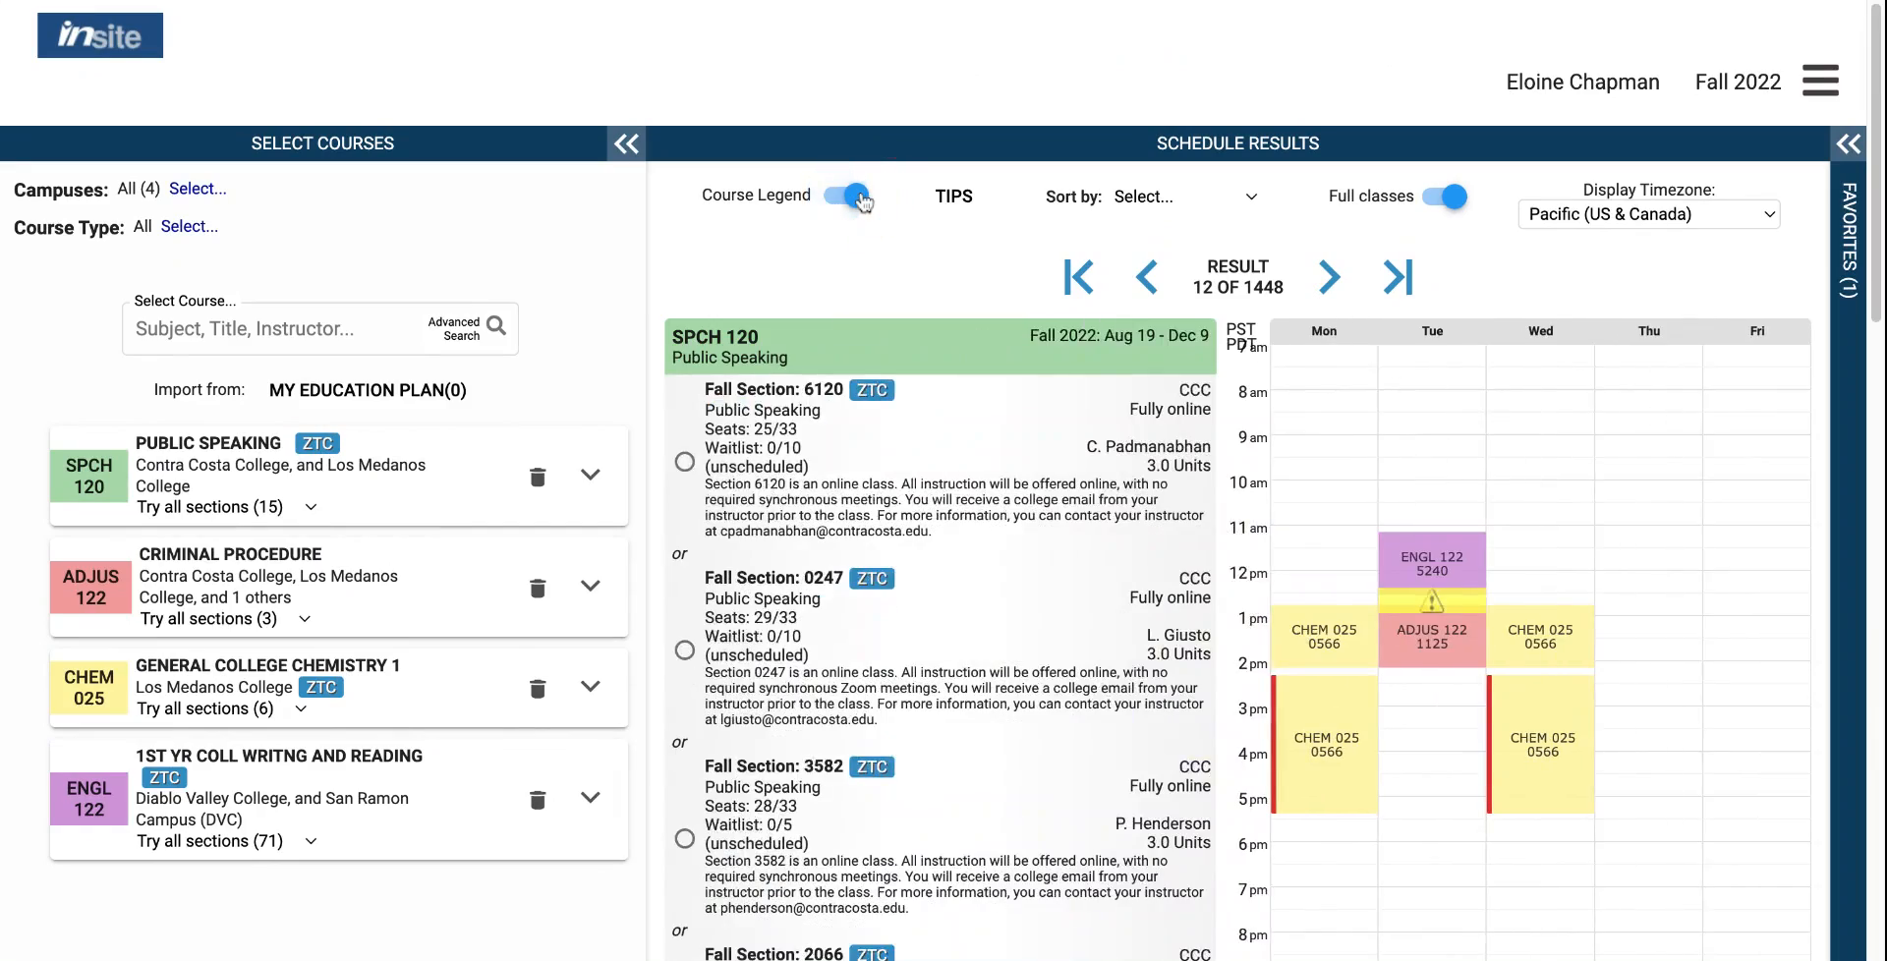
{"action": "left_click", "coordinate": [859, 199]}
{"action": "scroll", "coordinate": [1509, 777], "scroll_direction": "down", "scroll_amount": 3}
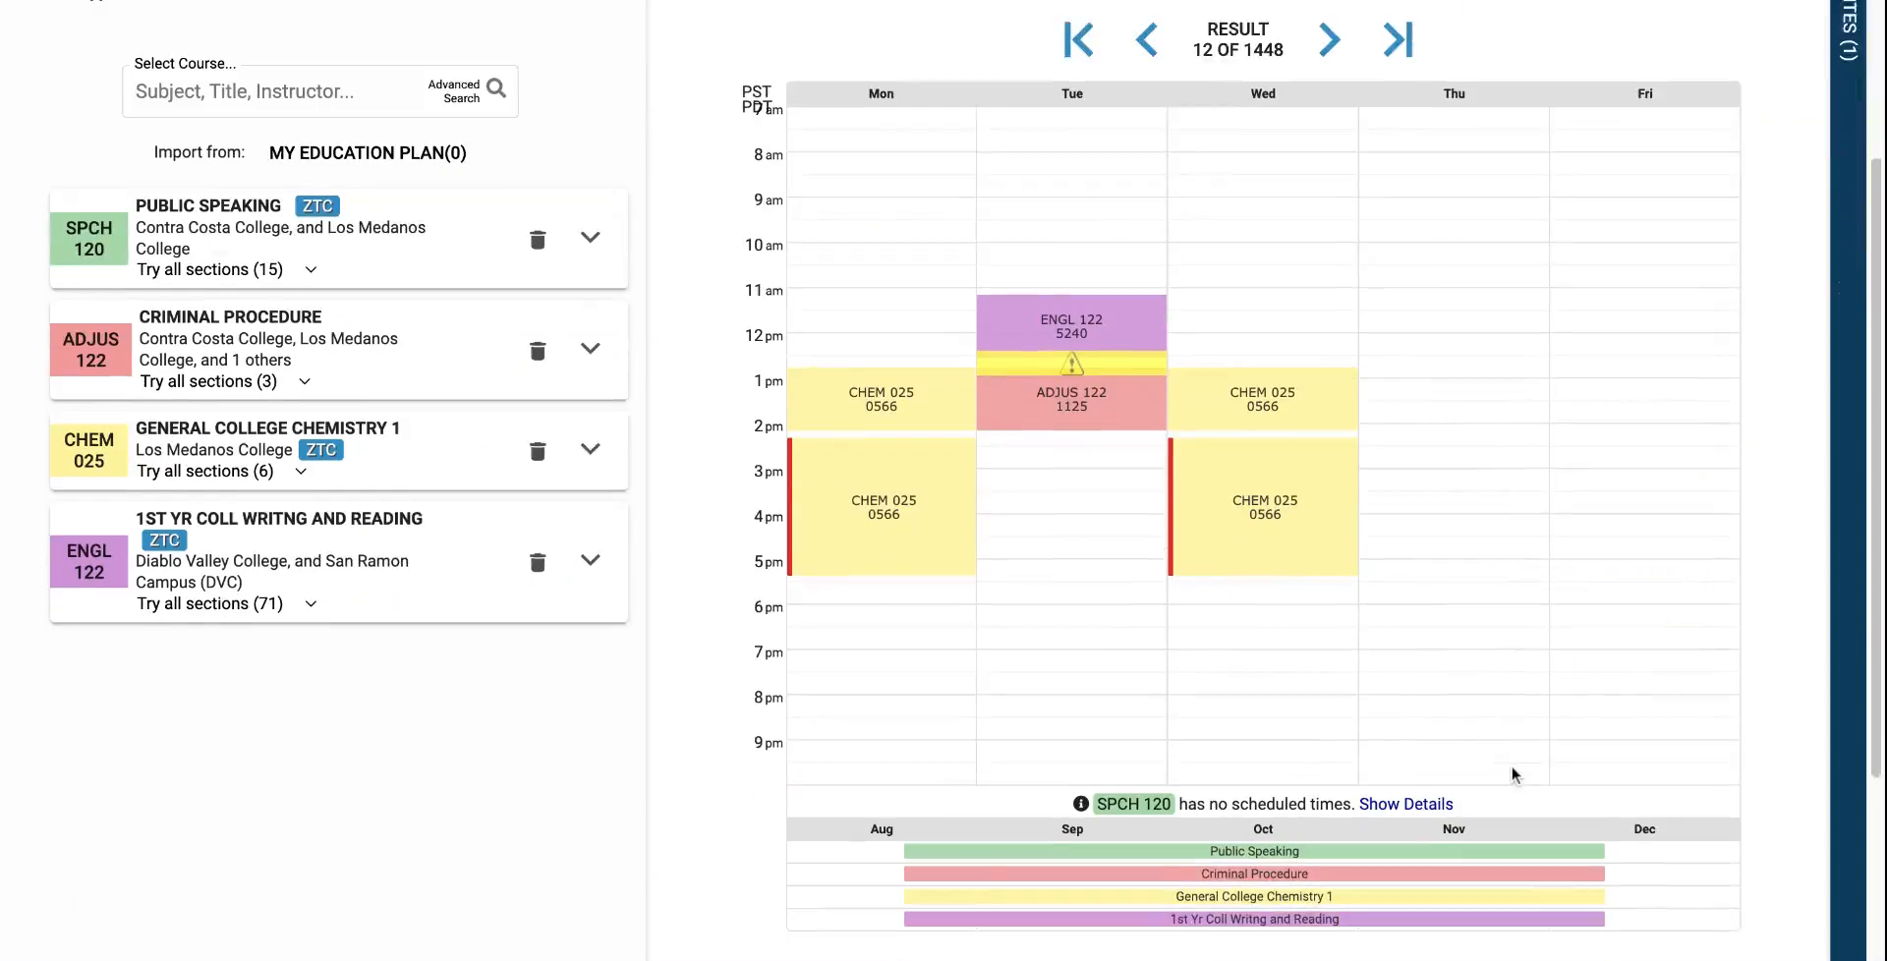
{"action": "left_click", "coordinate": [1426, 705]}
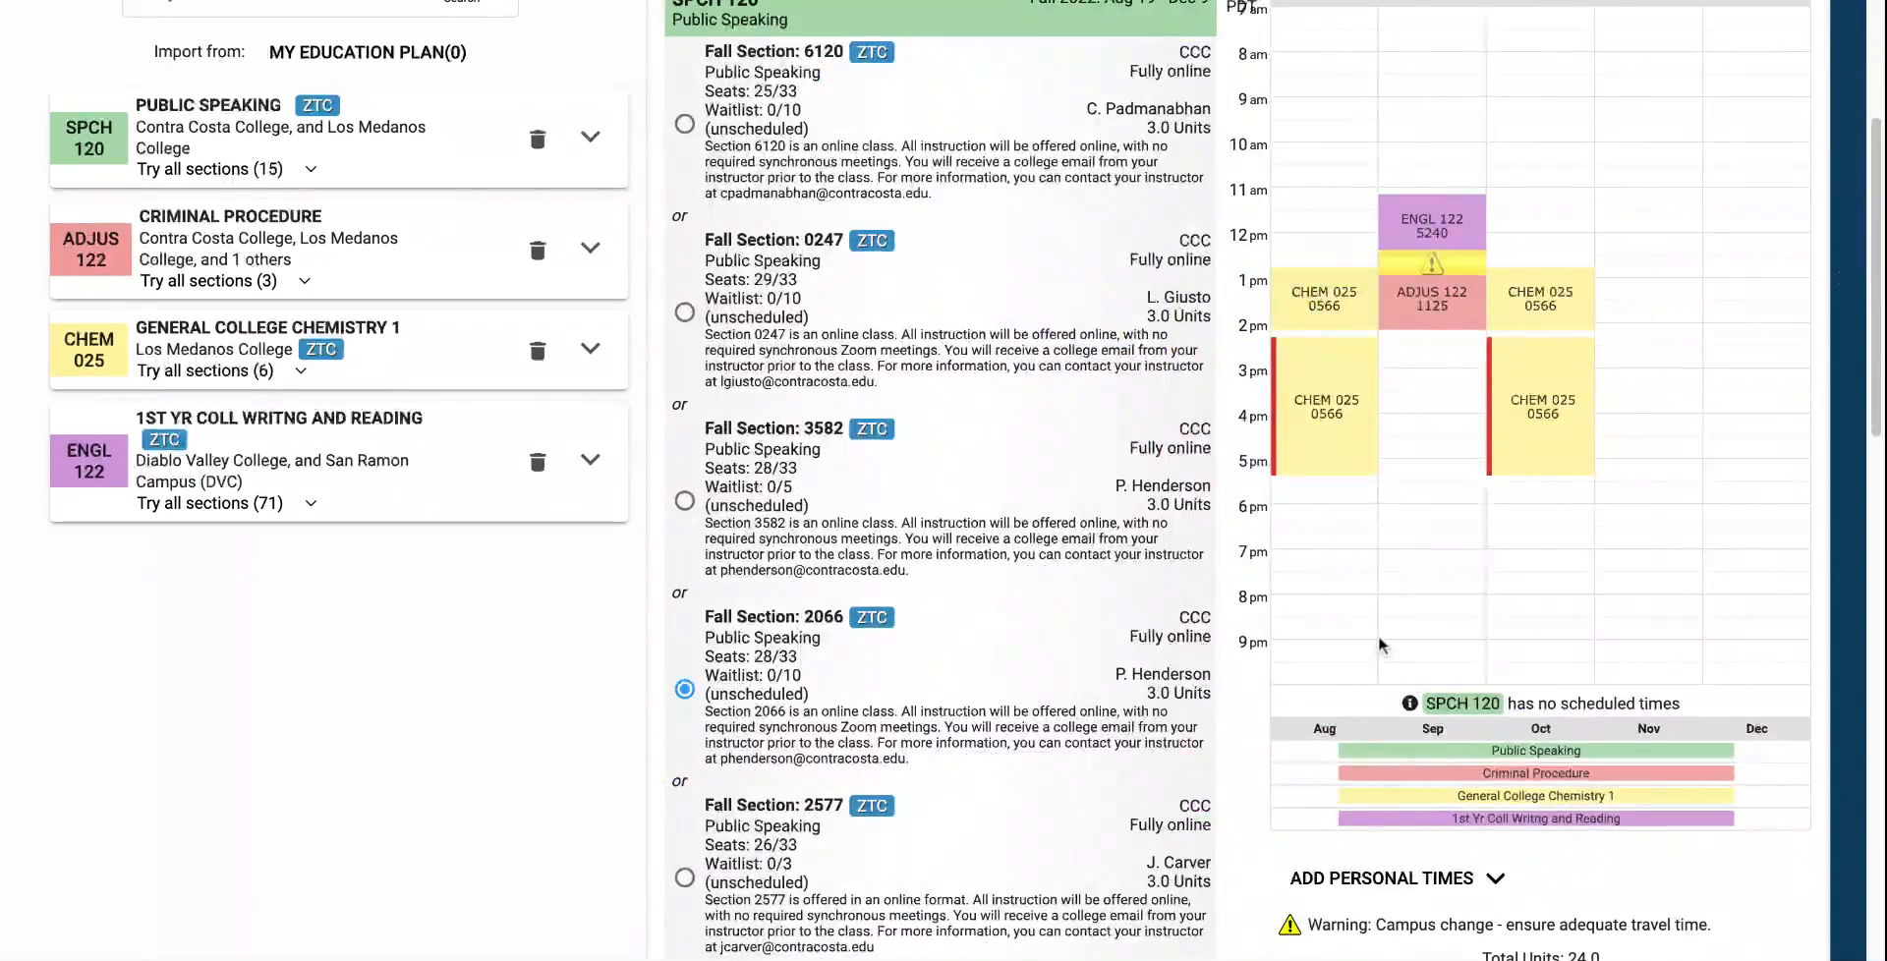
Step: Review the alternative SPCH 120 Public Speaking sections and collapse its list of similar options
{"action": "scroll", "coordinate": [1219, 447], "scroll_direction": "up", "scroll_amount": 2}
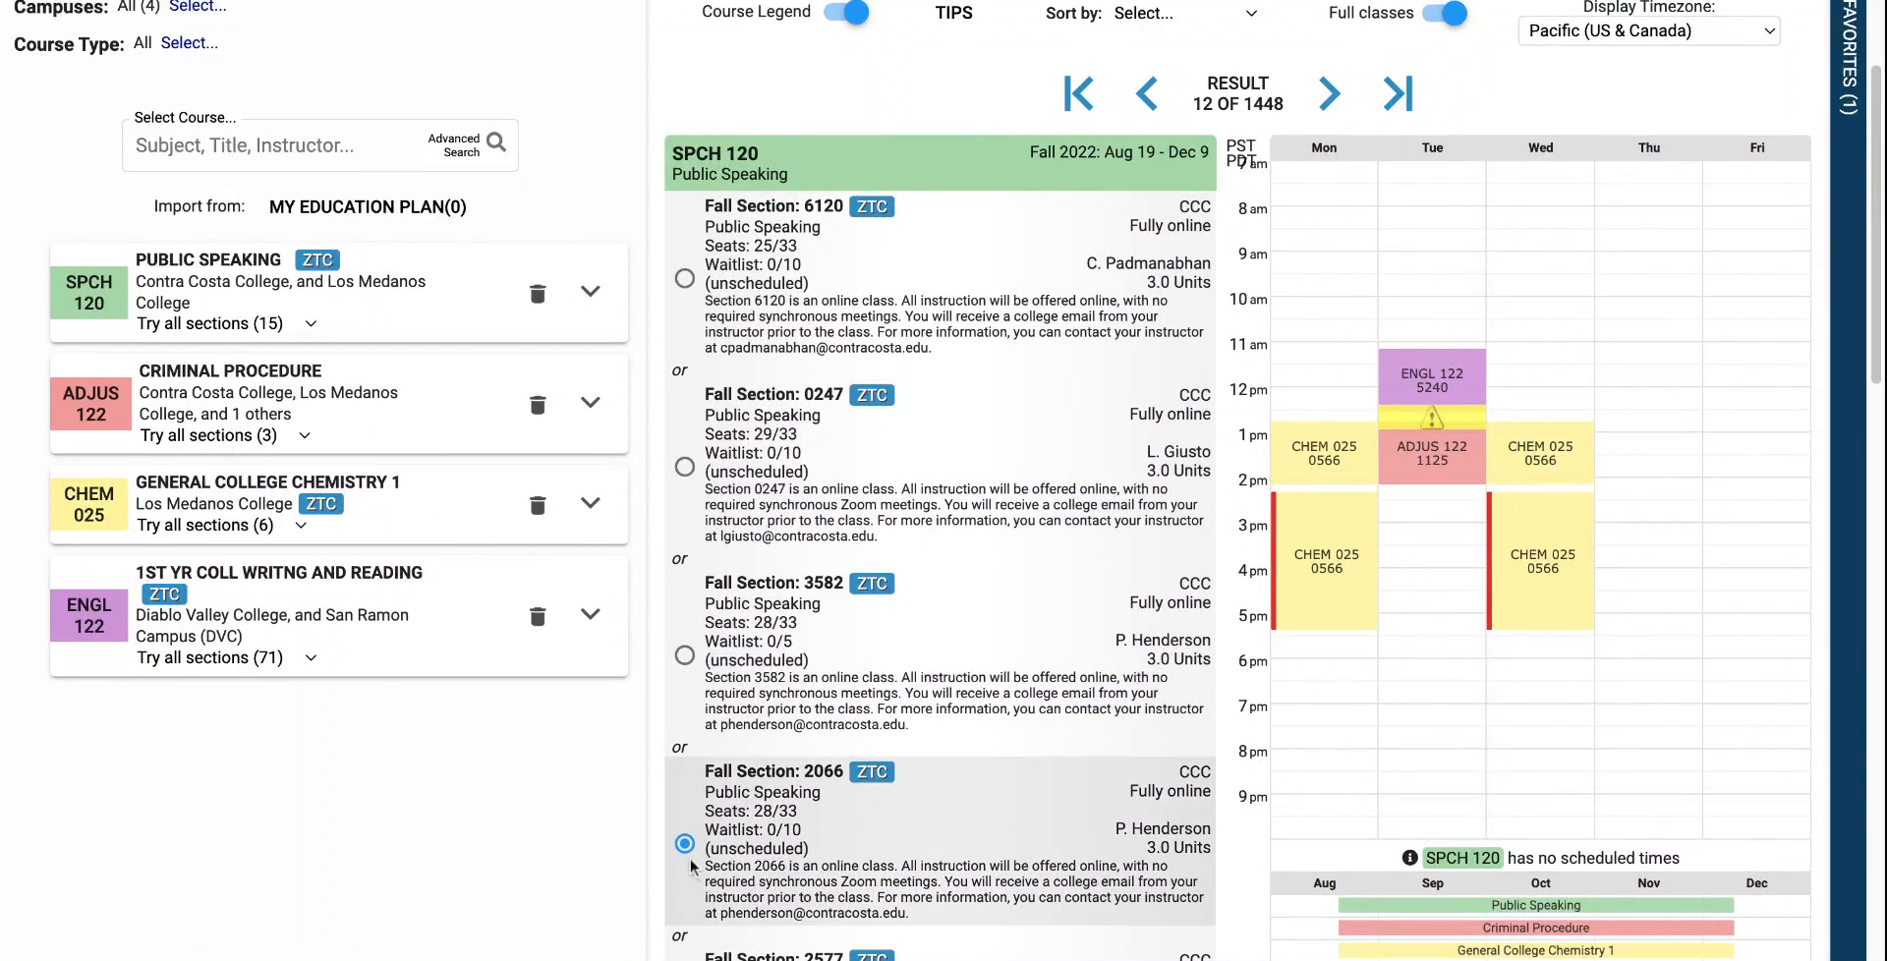
{"action": "scroll", "coordinate": [943, 868], "scroll_direction": "down", "scroll_amount": 6}
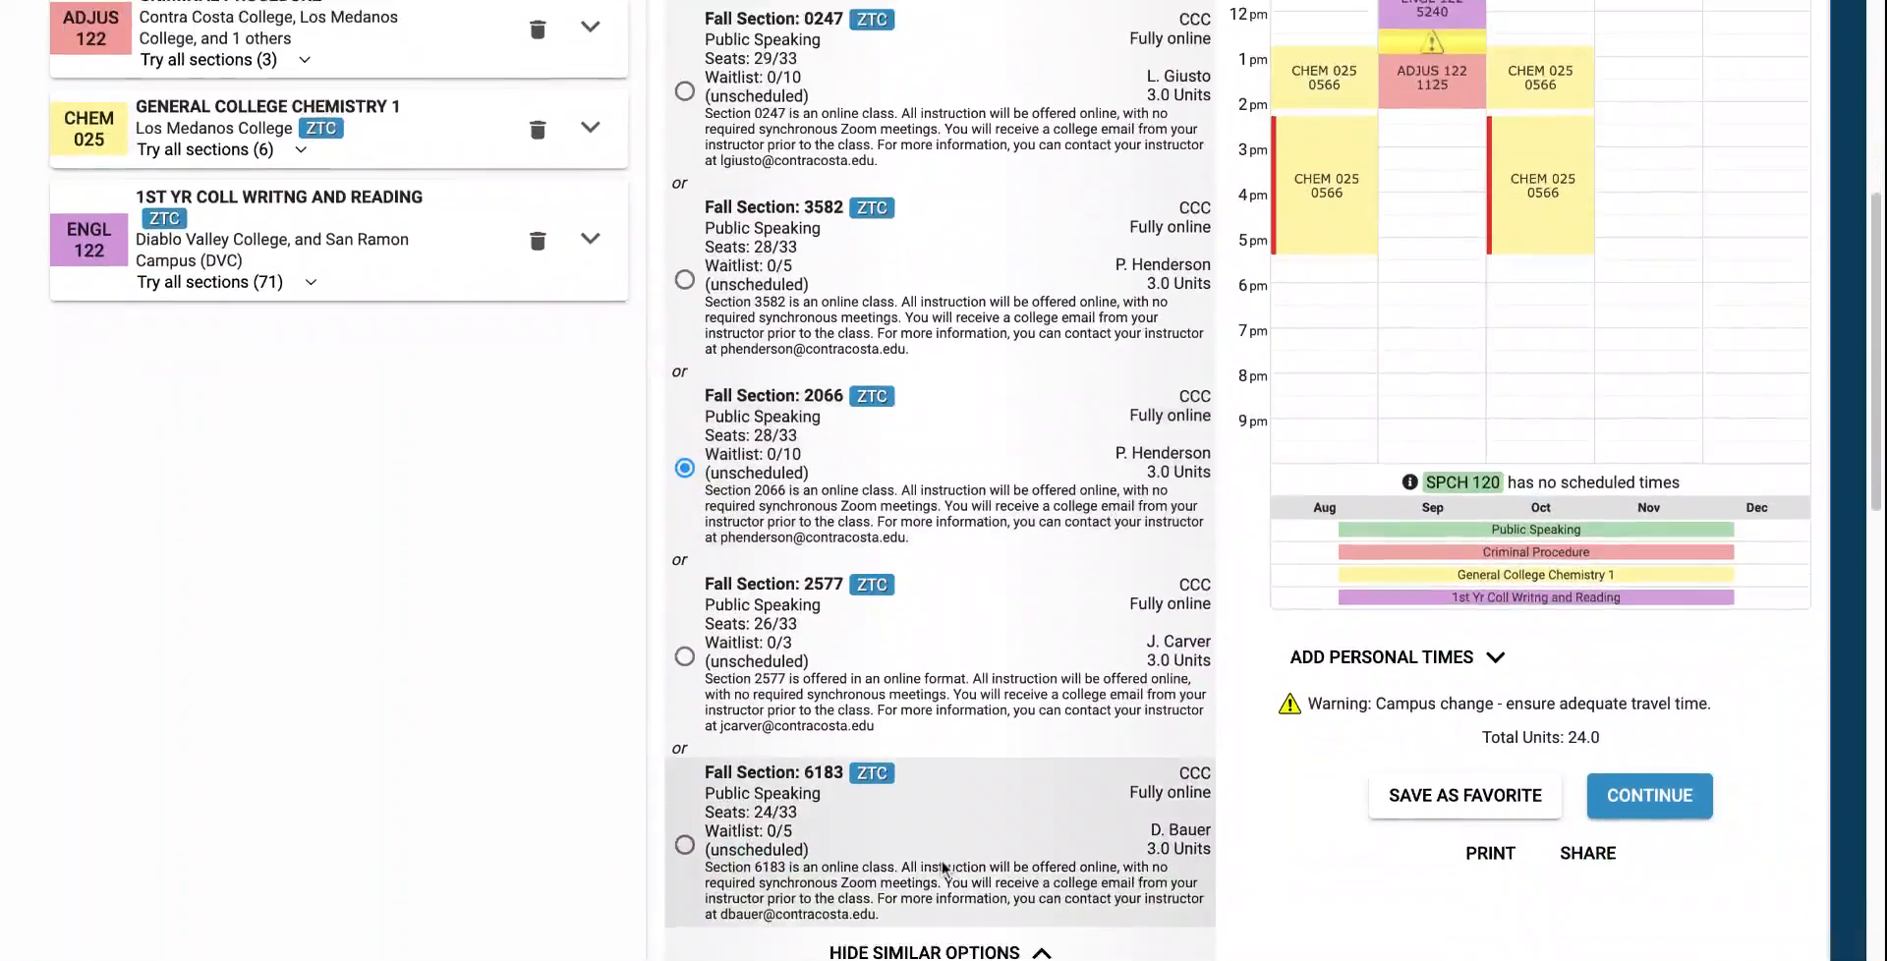
{"action": "scroll", "coordinate": [904, 550], "scroll_direction": "down", "scroll_amount": 2}
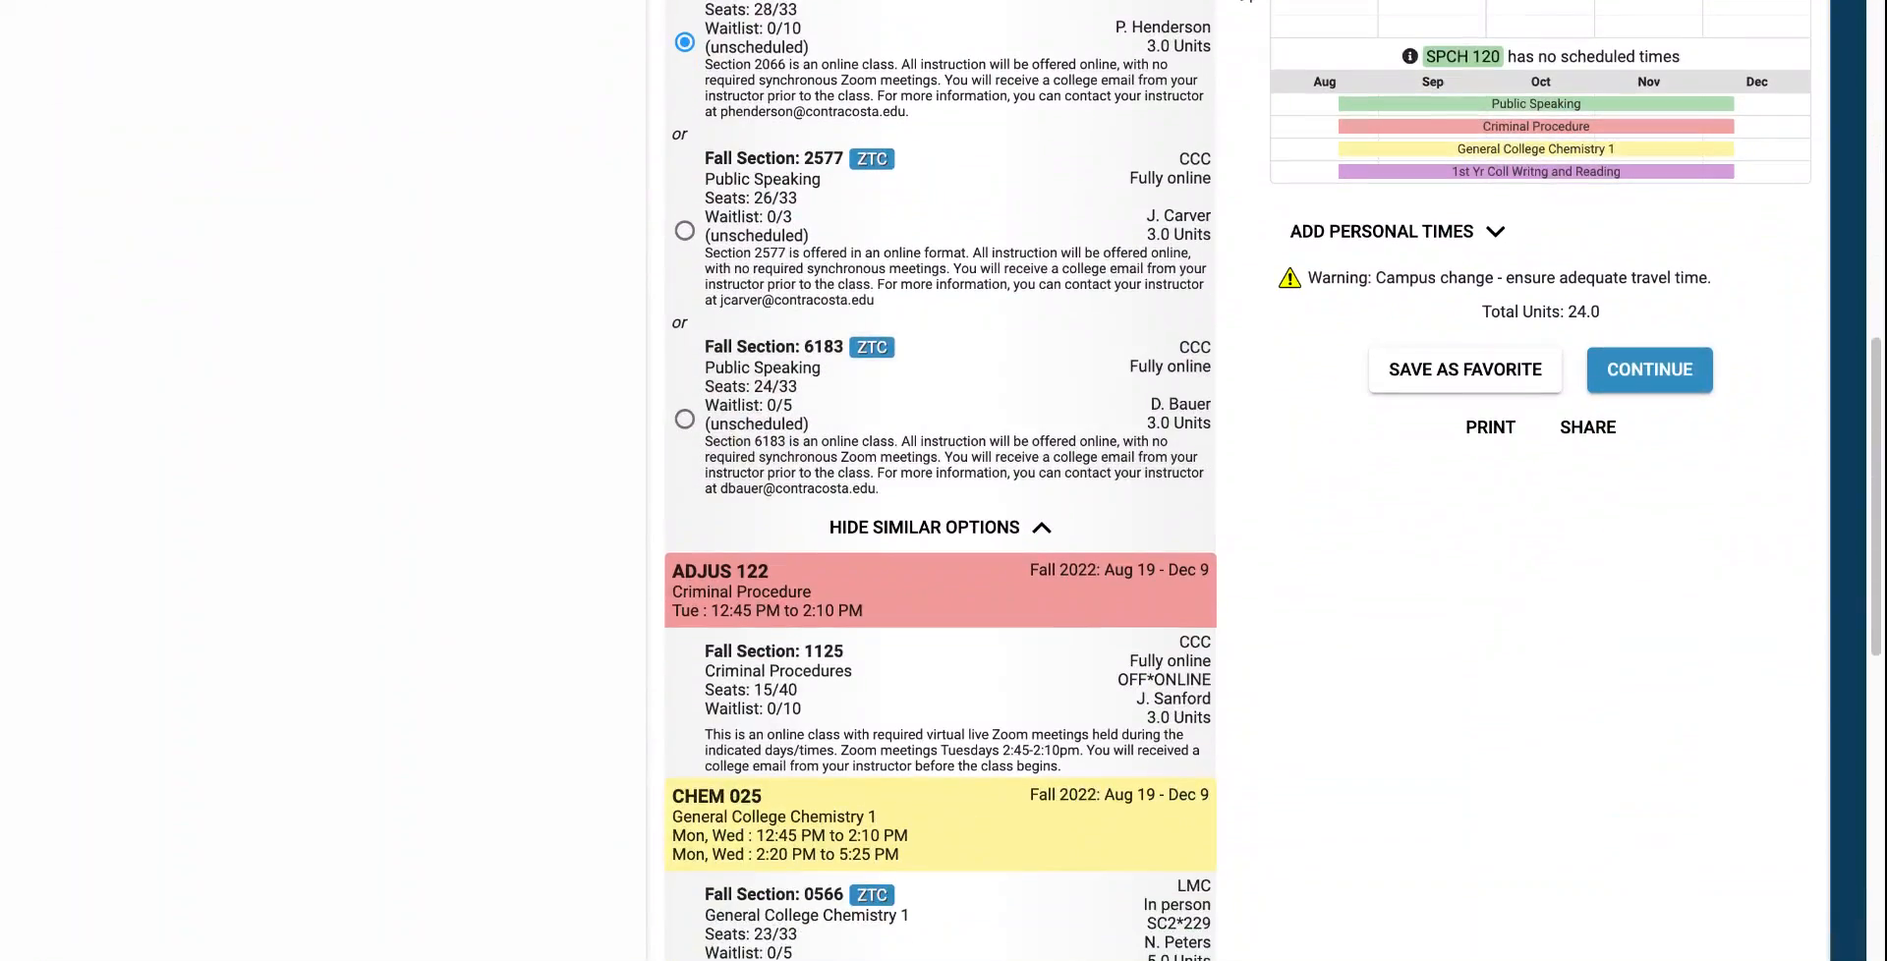
{"action": "left_click", "coordinate": [906, 531]}
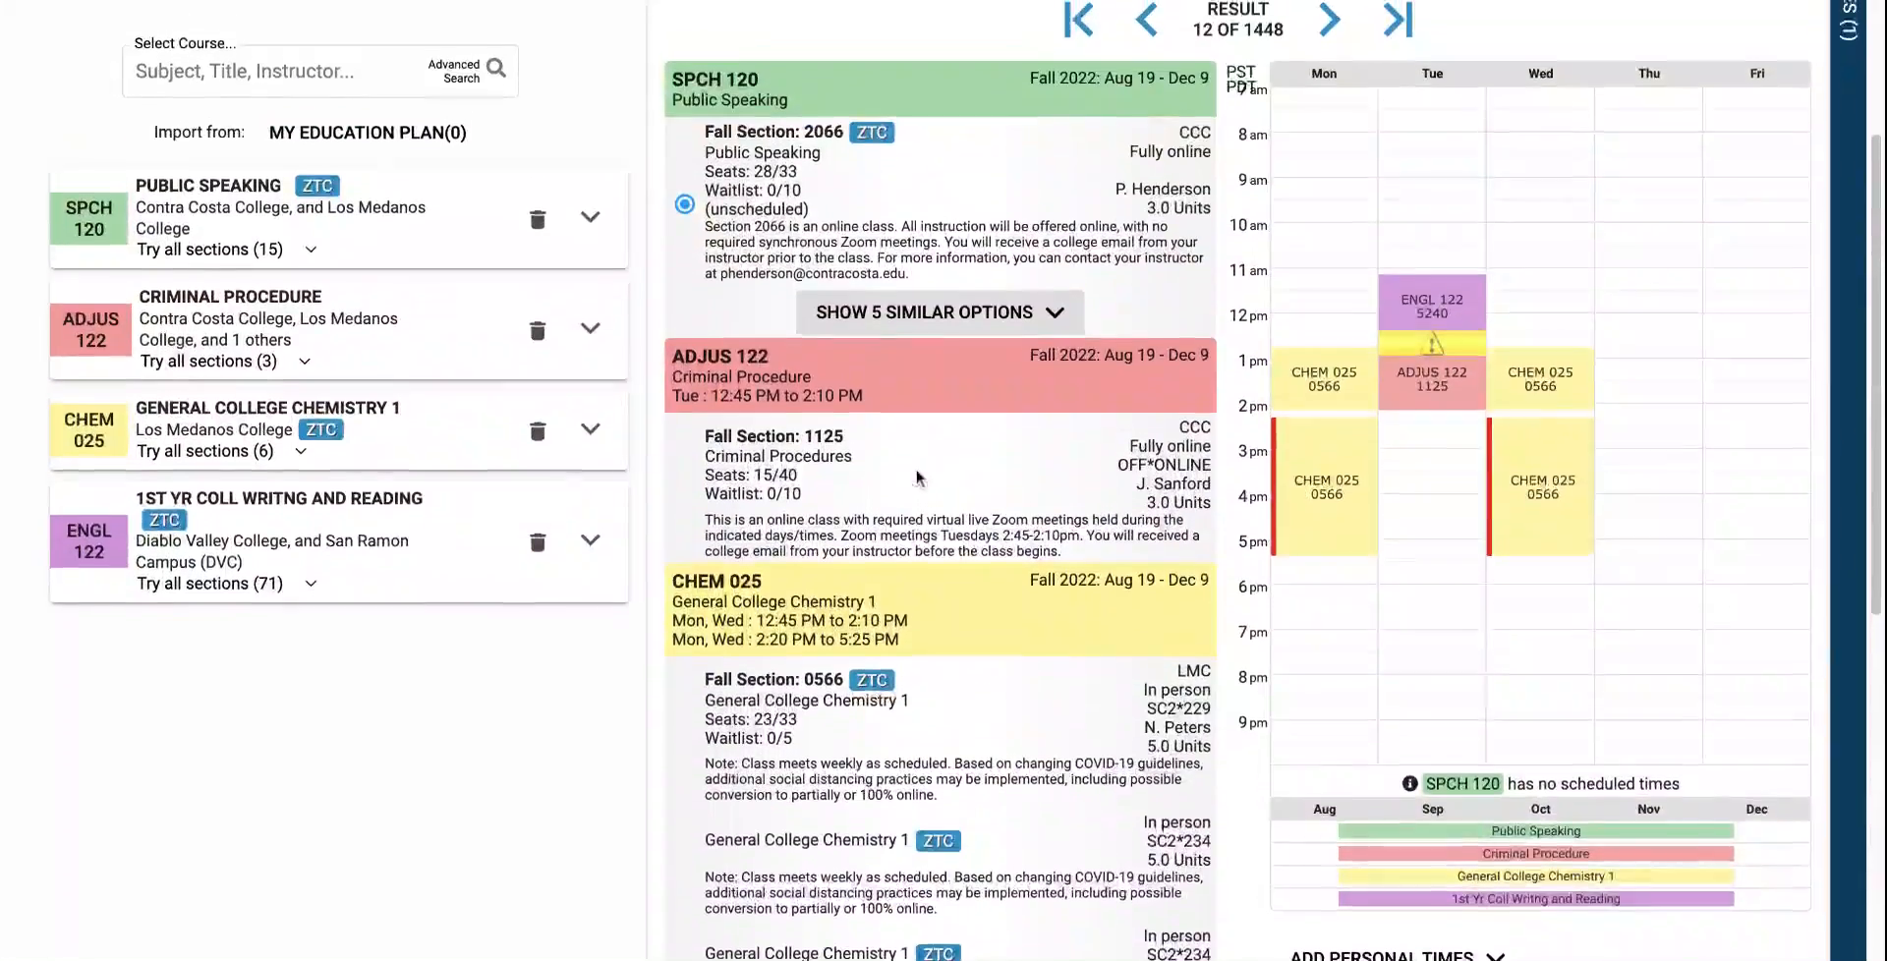
Step: Review the remaining course details and select the fully online section 8115 for ENGL 122
{"action": "scroll", "coordinate": [918, 478], "scroll_direction": "up", "scroll_amount": 2}
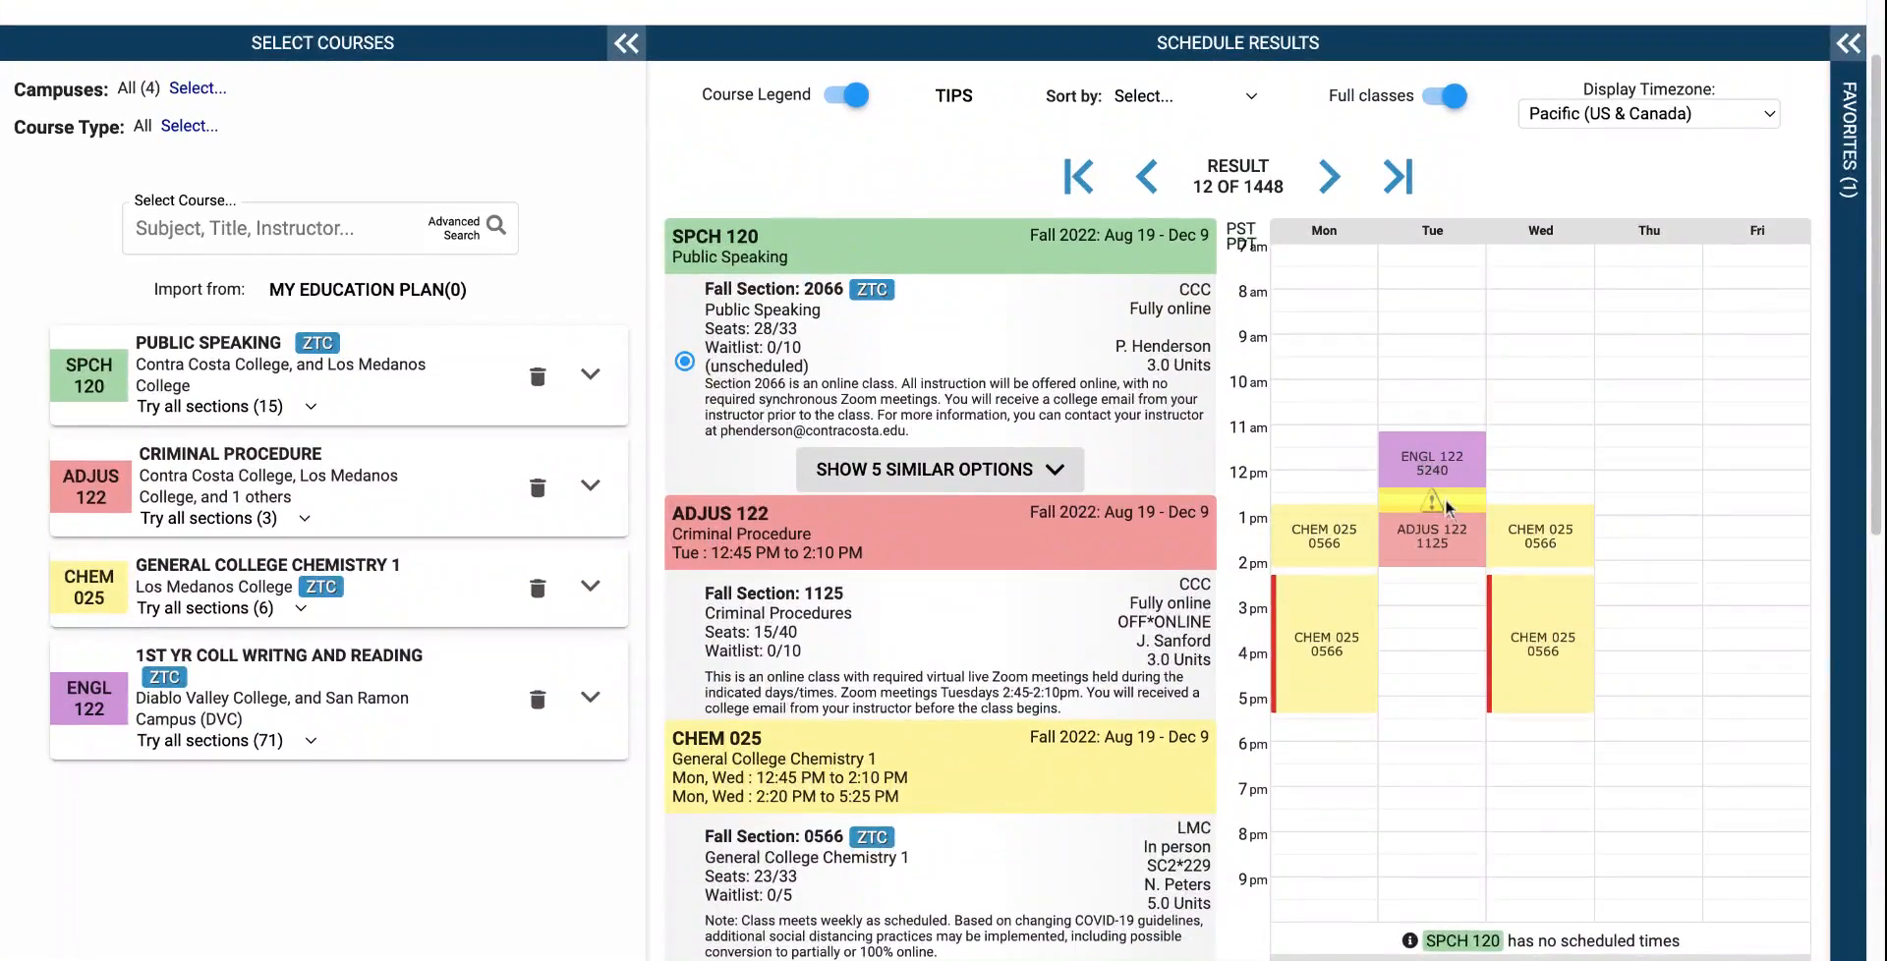
{"action": "scroll", "coordinate": [1133, 722], "scroll_direction": "down", "scroll_amount": 7}
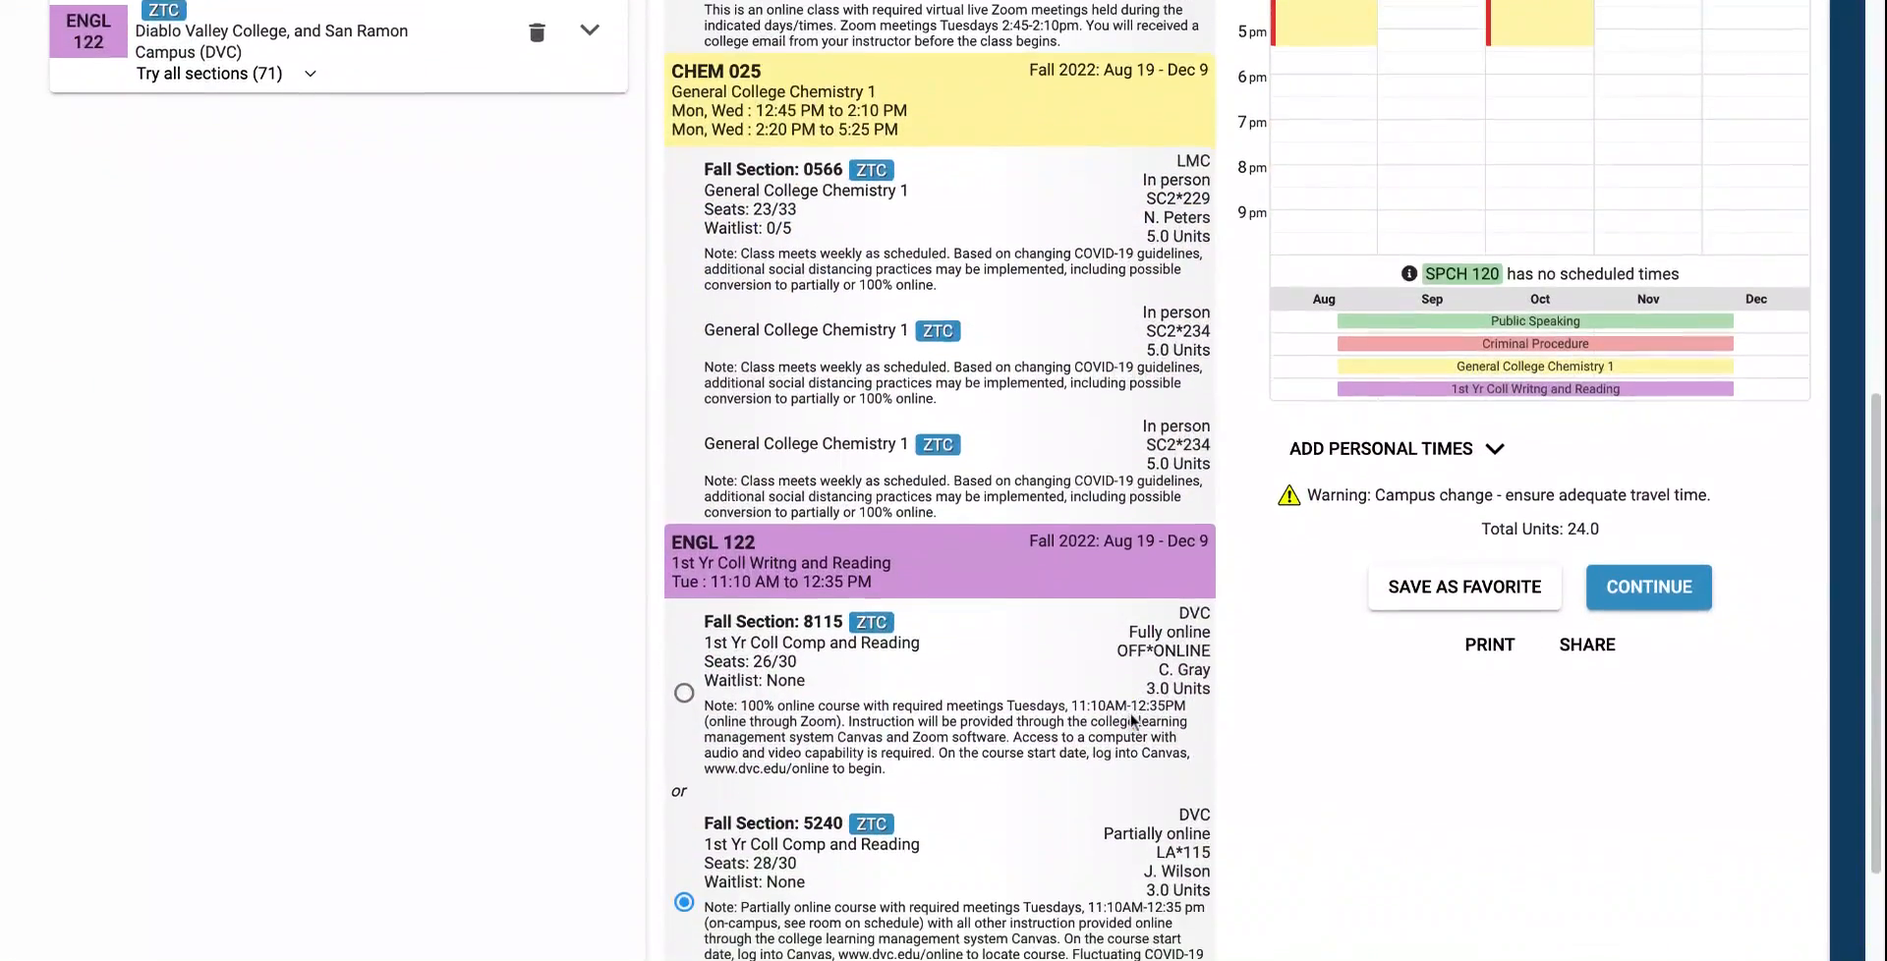
{"action": "scroll", "coordinate": [1007, 849], "scroll_direction": "down", "scroll_amount": 2}
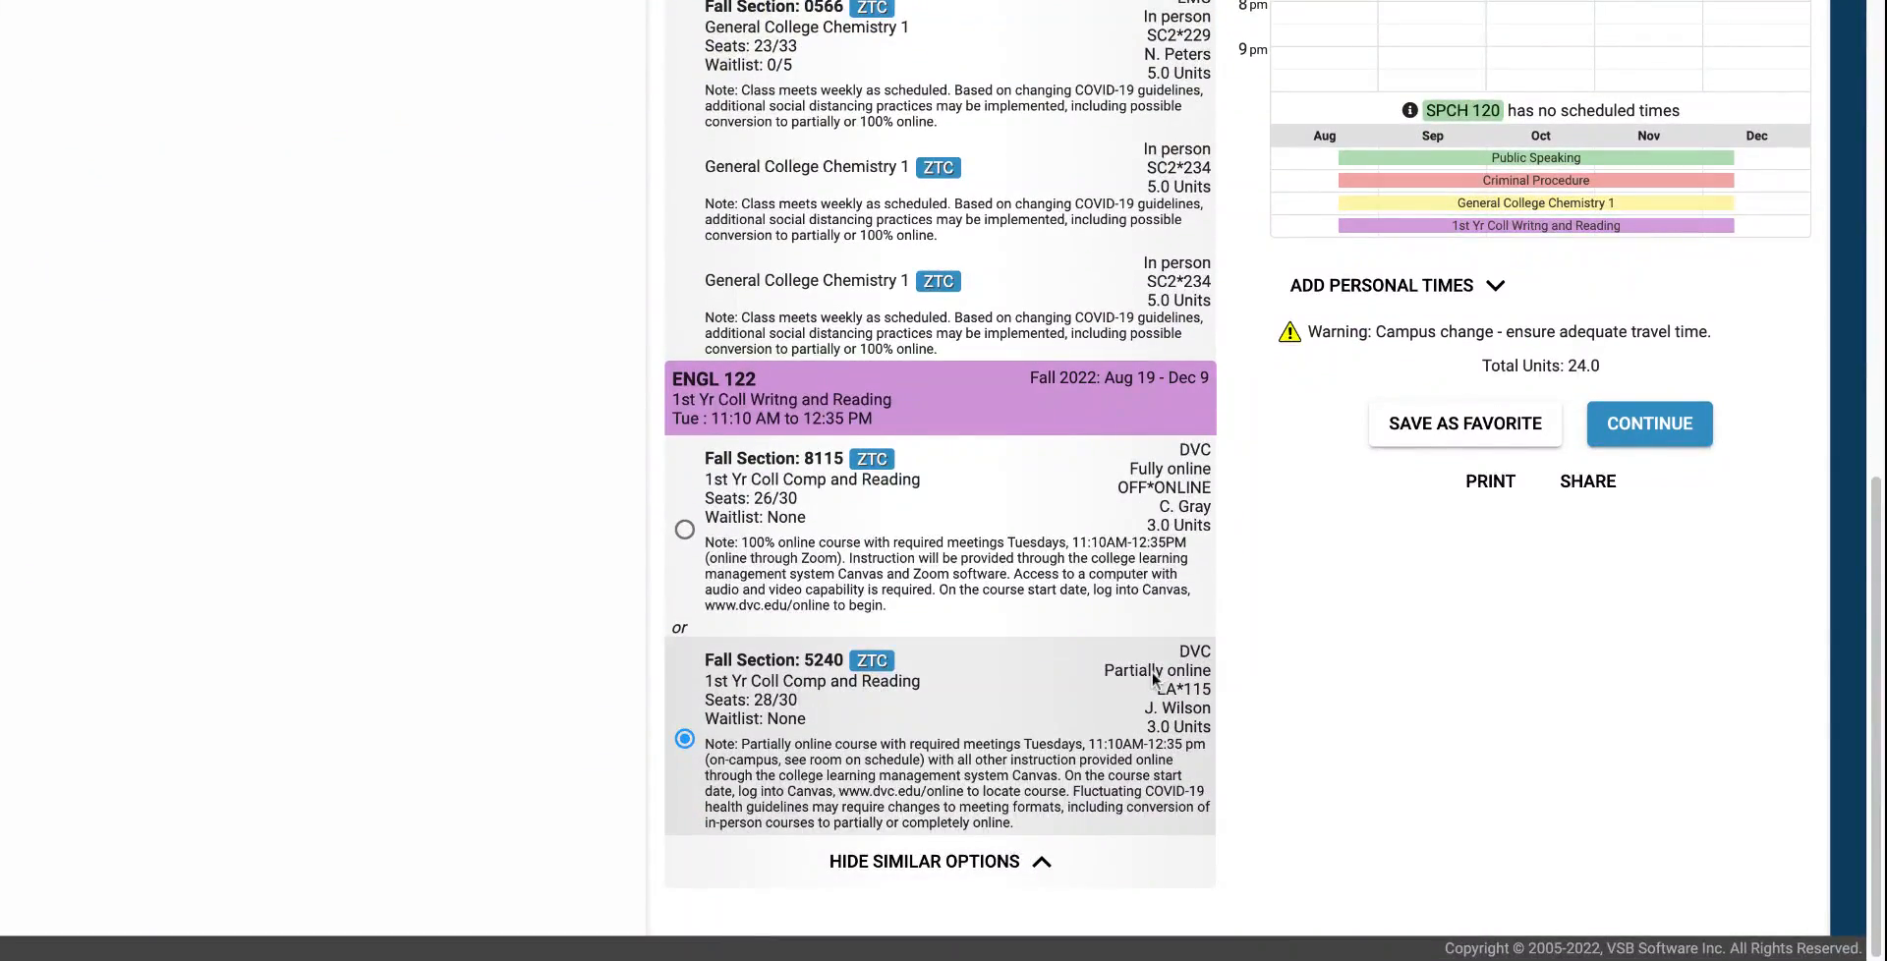
{"action": "scroll", "coordinate": [1134, 680], "scroll_direction": "up", "scroll_amount": 6}
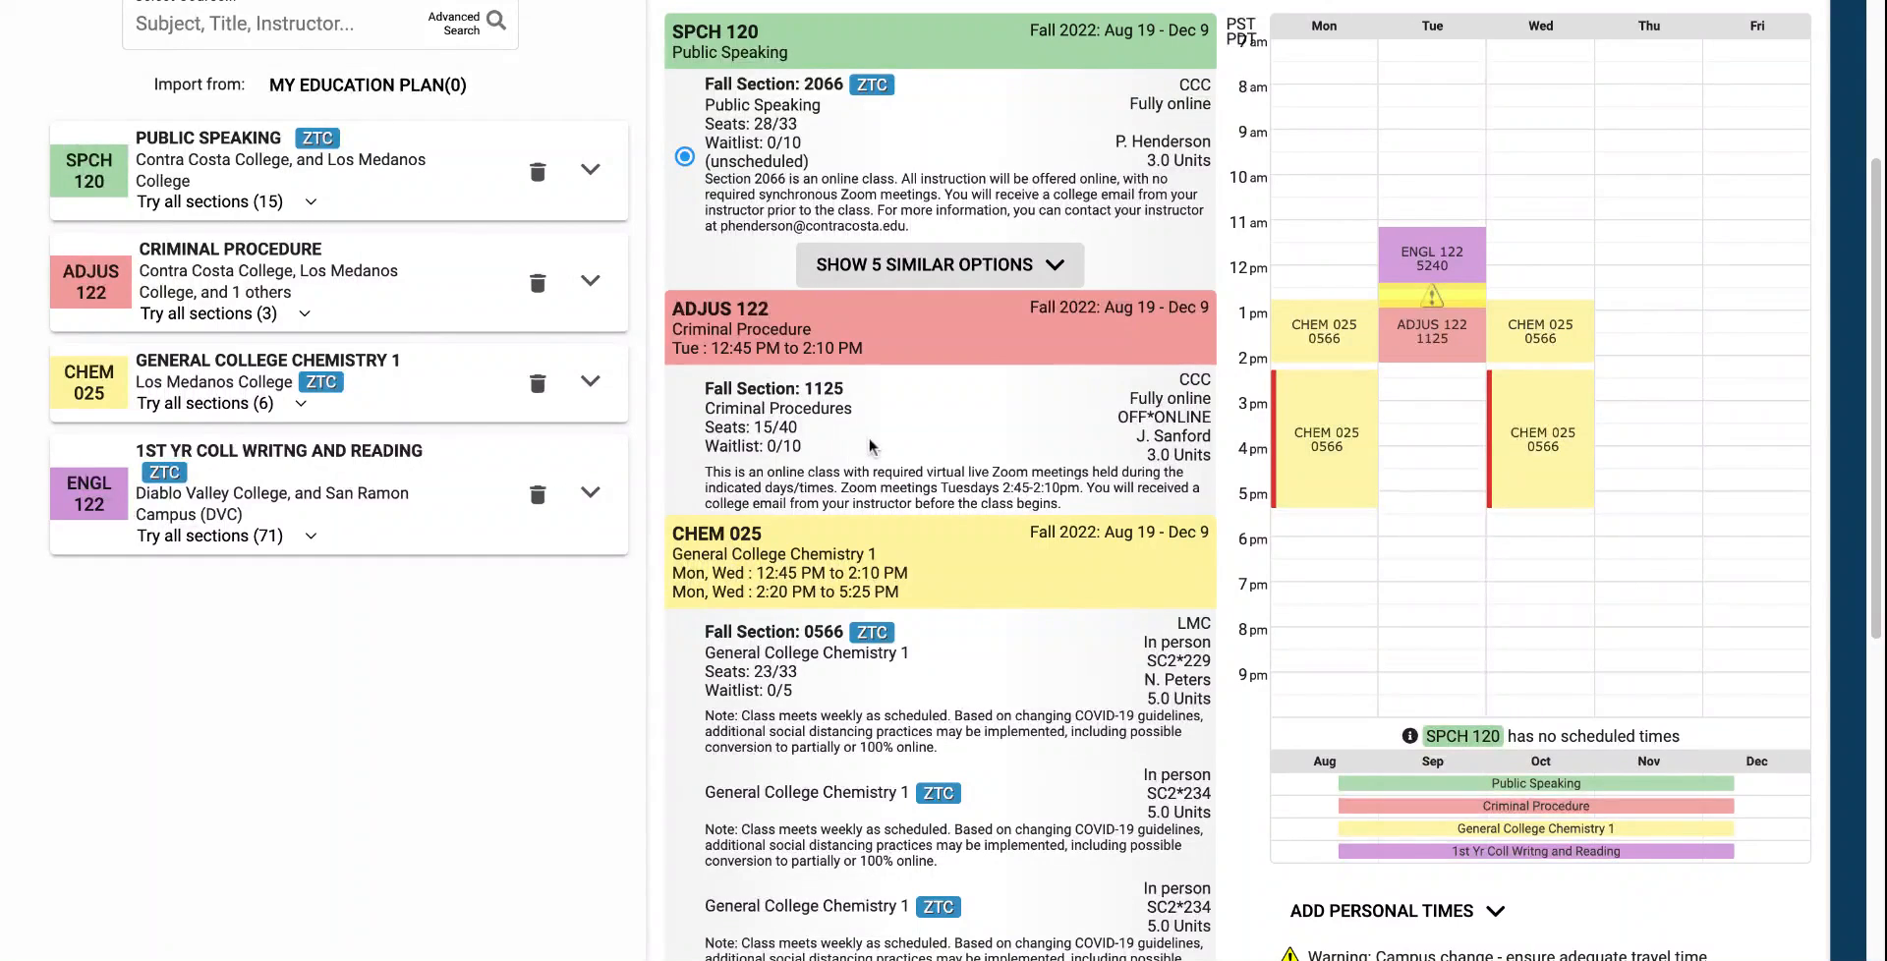
{"action": "scroll", "coordinate": [870, 447], "scroll_direction": "down", "scroll_amount": 6}
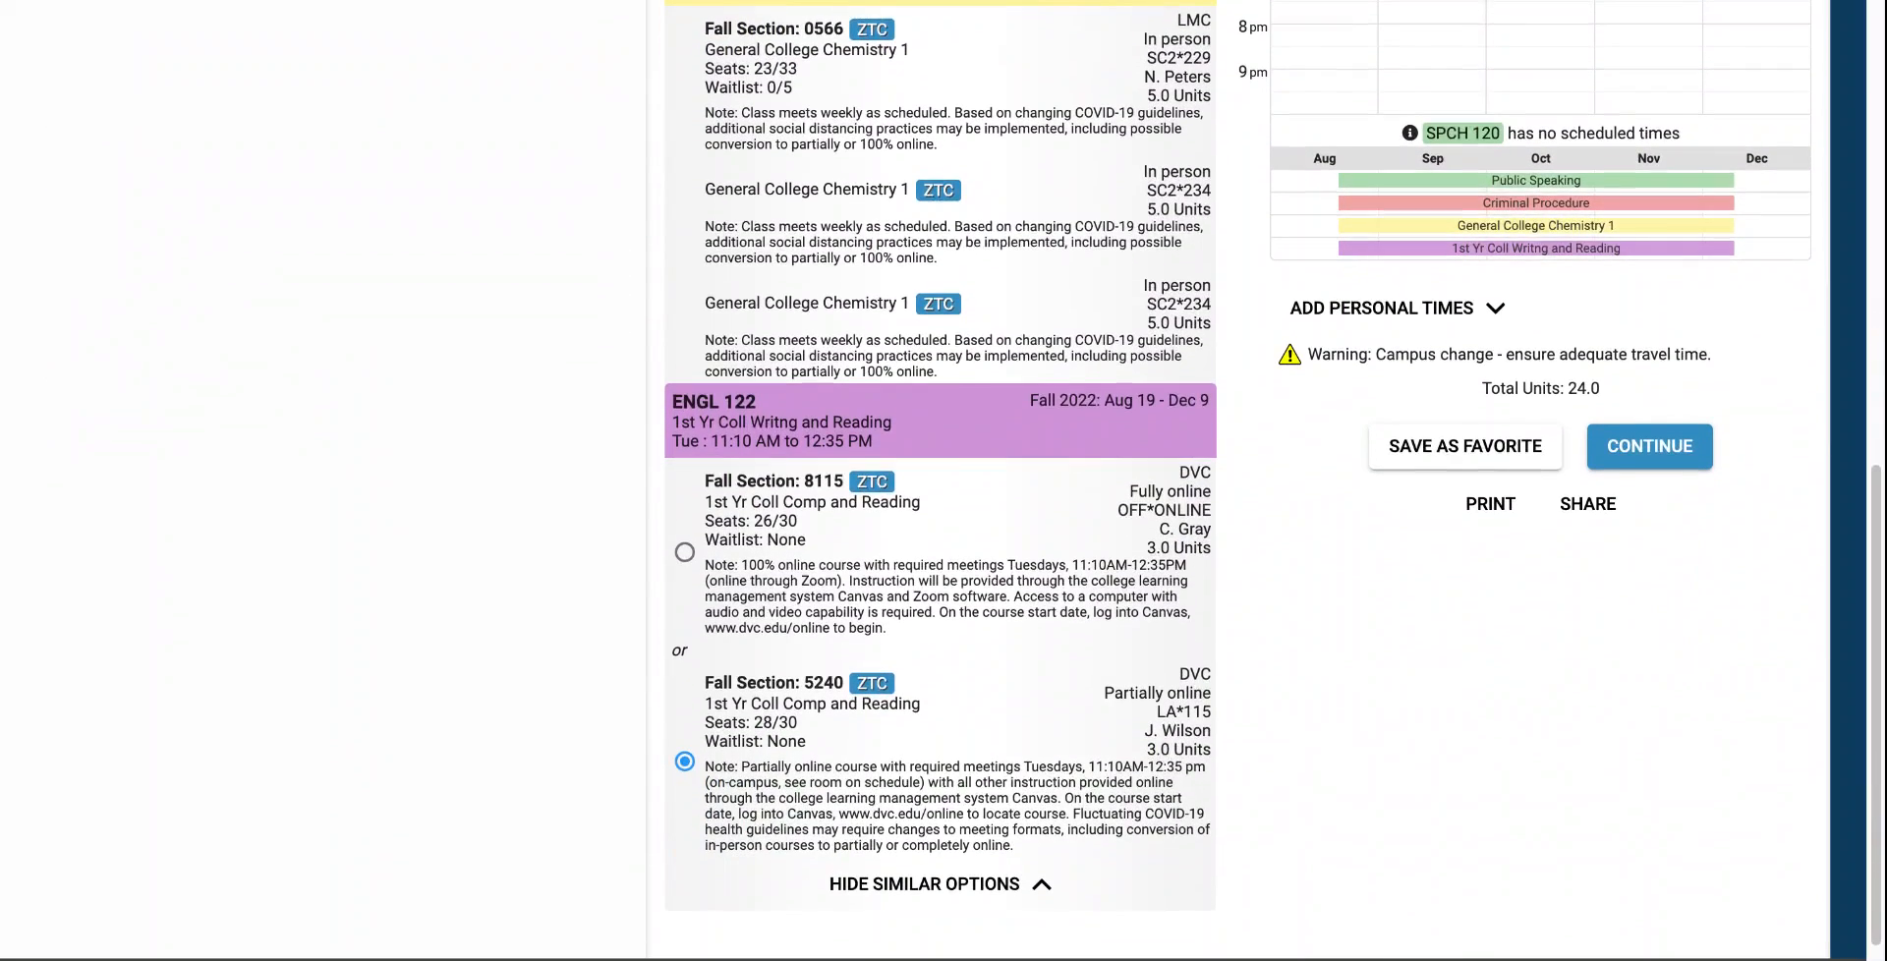
{"action": "left_click", "coordinate": [685, 556]}
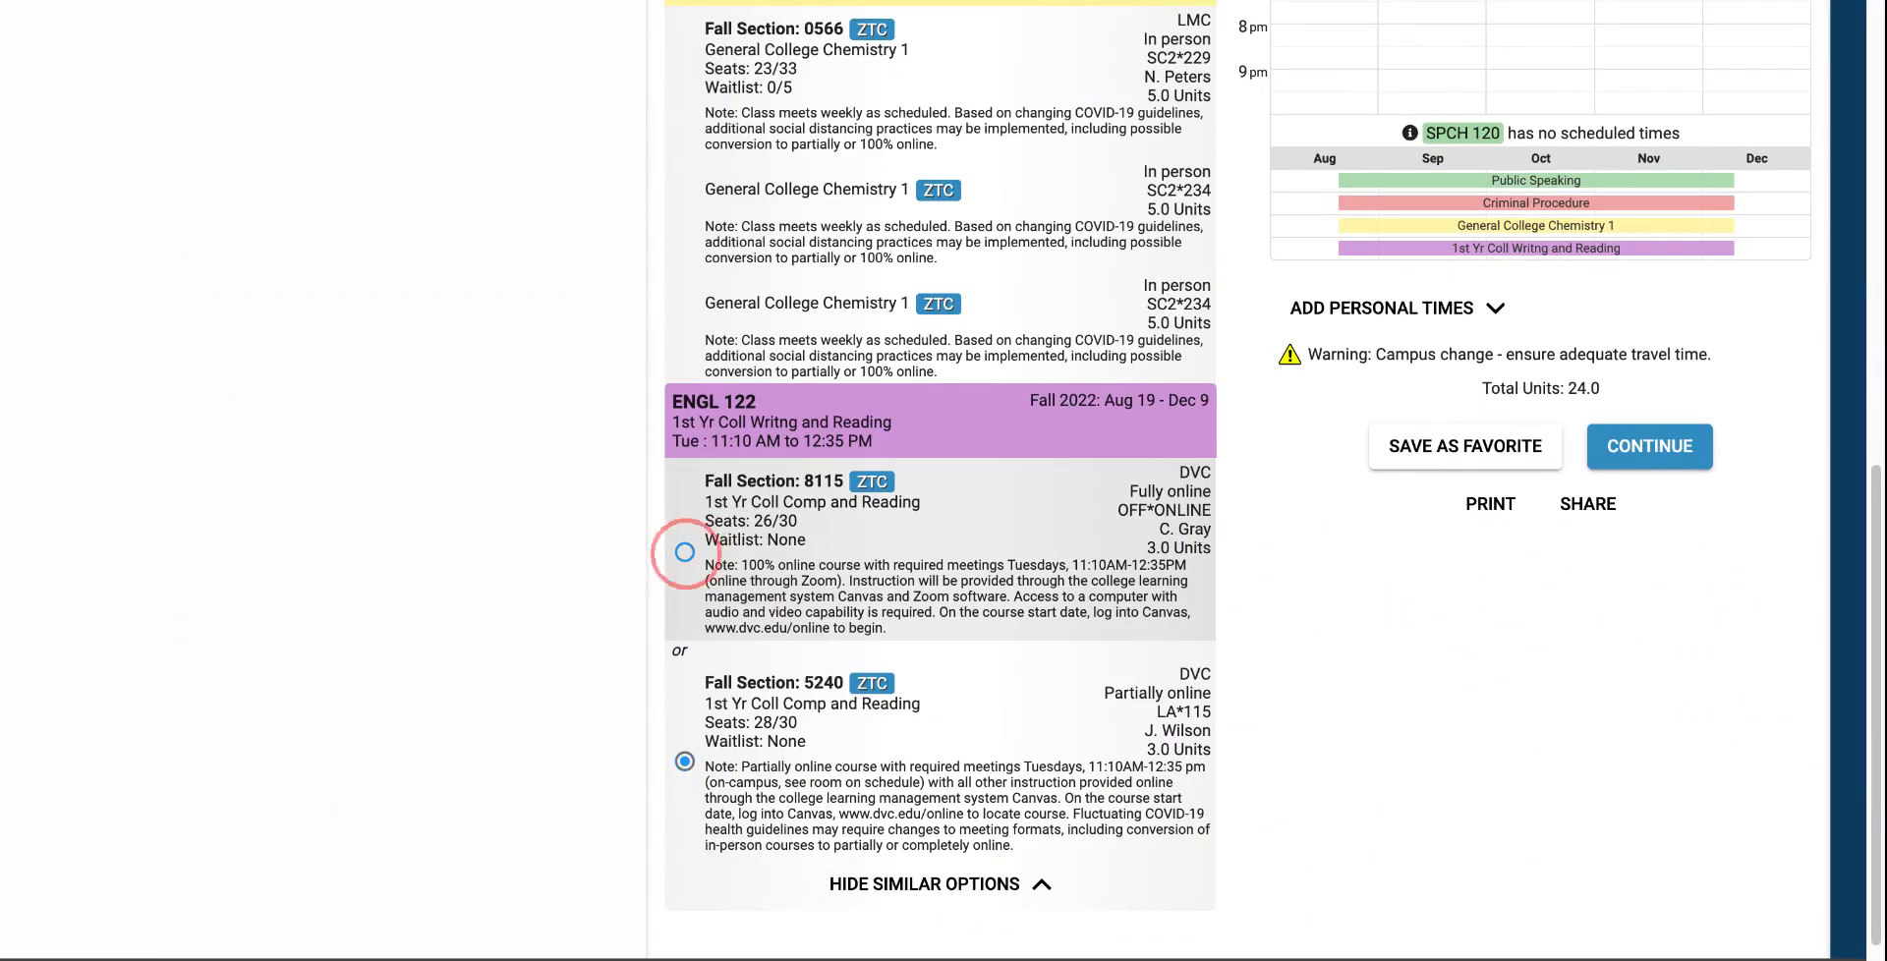
Step: Check the calendar and course details with ENGL 122 section 8115, and advance to schedule result 14
{"action": "scroll", "coordinate": [730, 535], "scroll_direction": "up", "scroll_amount": 6}
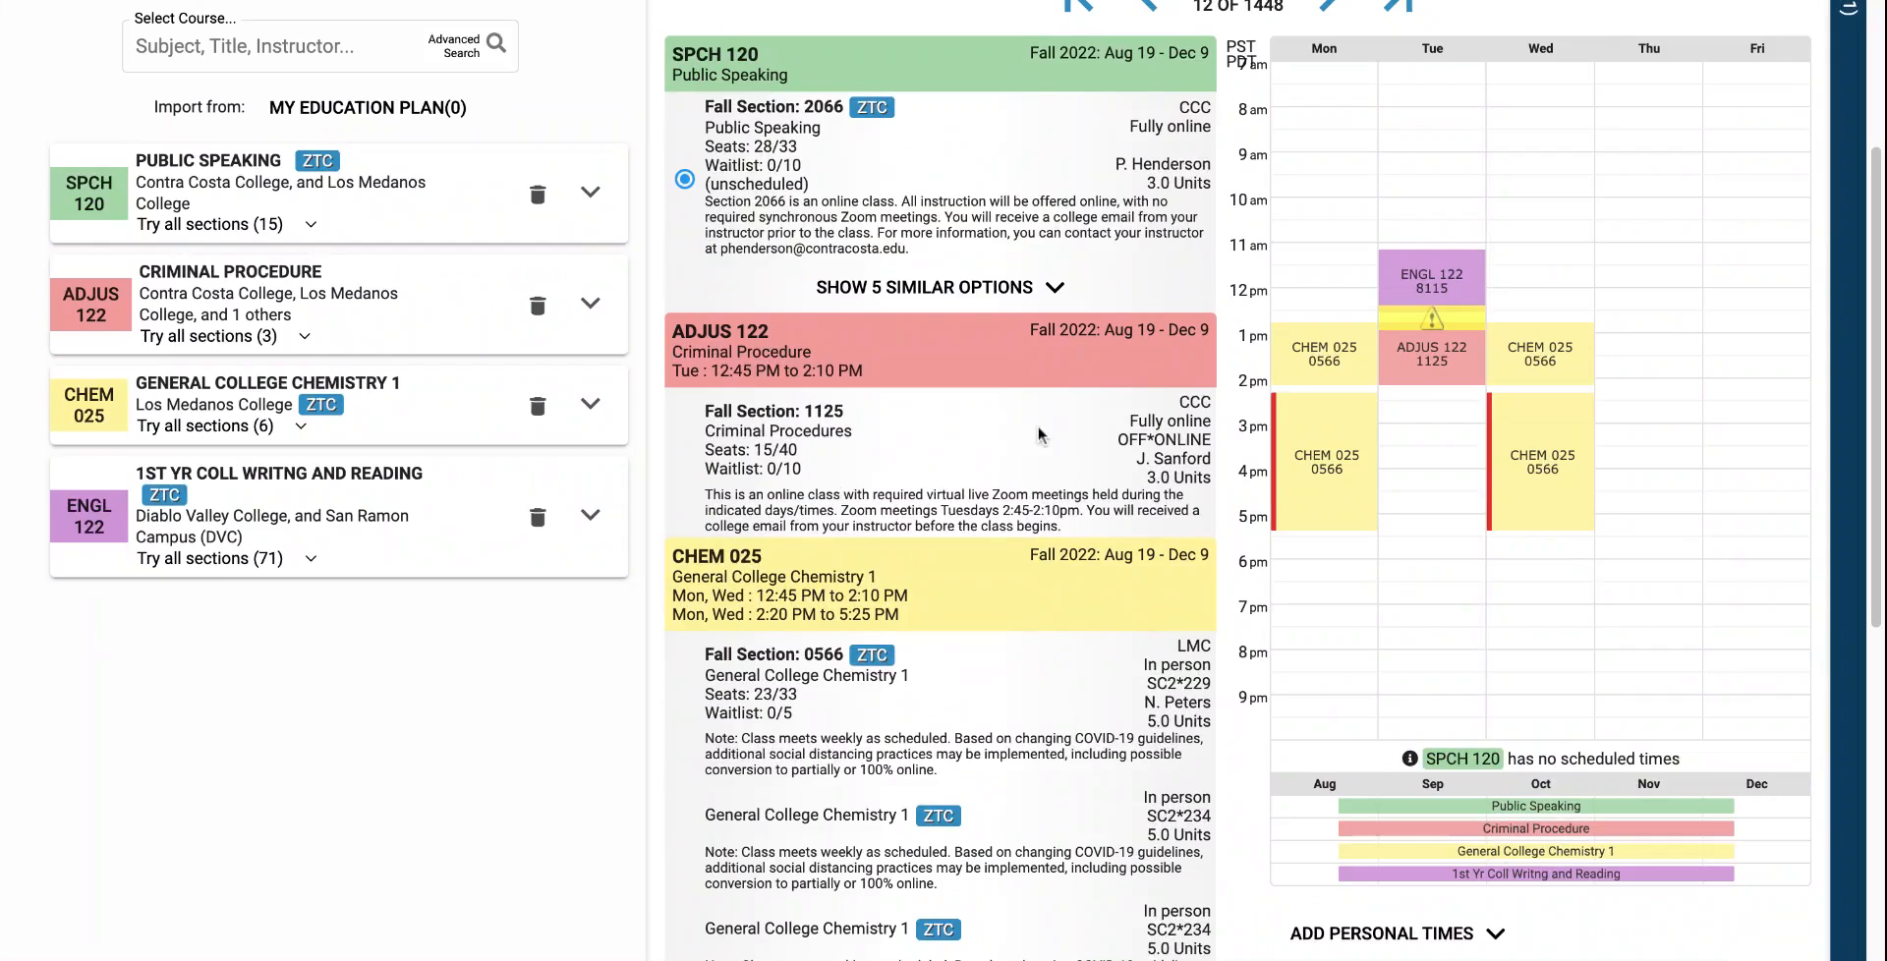
{"action": "scroll", "coordinate": [1038, 429], "scroll_direction": "down", "scroll_amount": 1}
{"action": "scroll", "coordinate": [1037, 429], "scroll_direction": "down", "scroll_amount": 6}
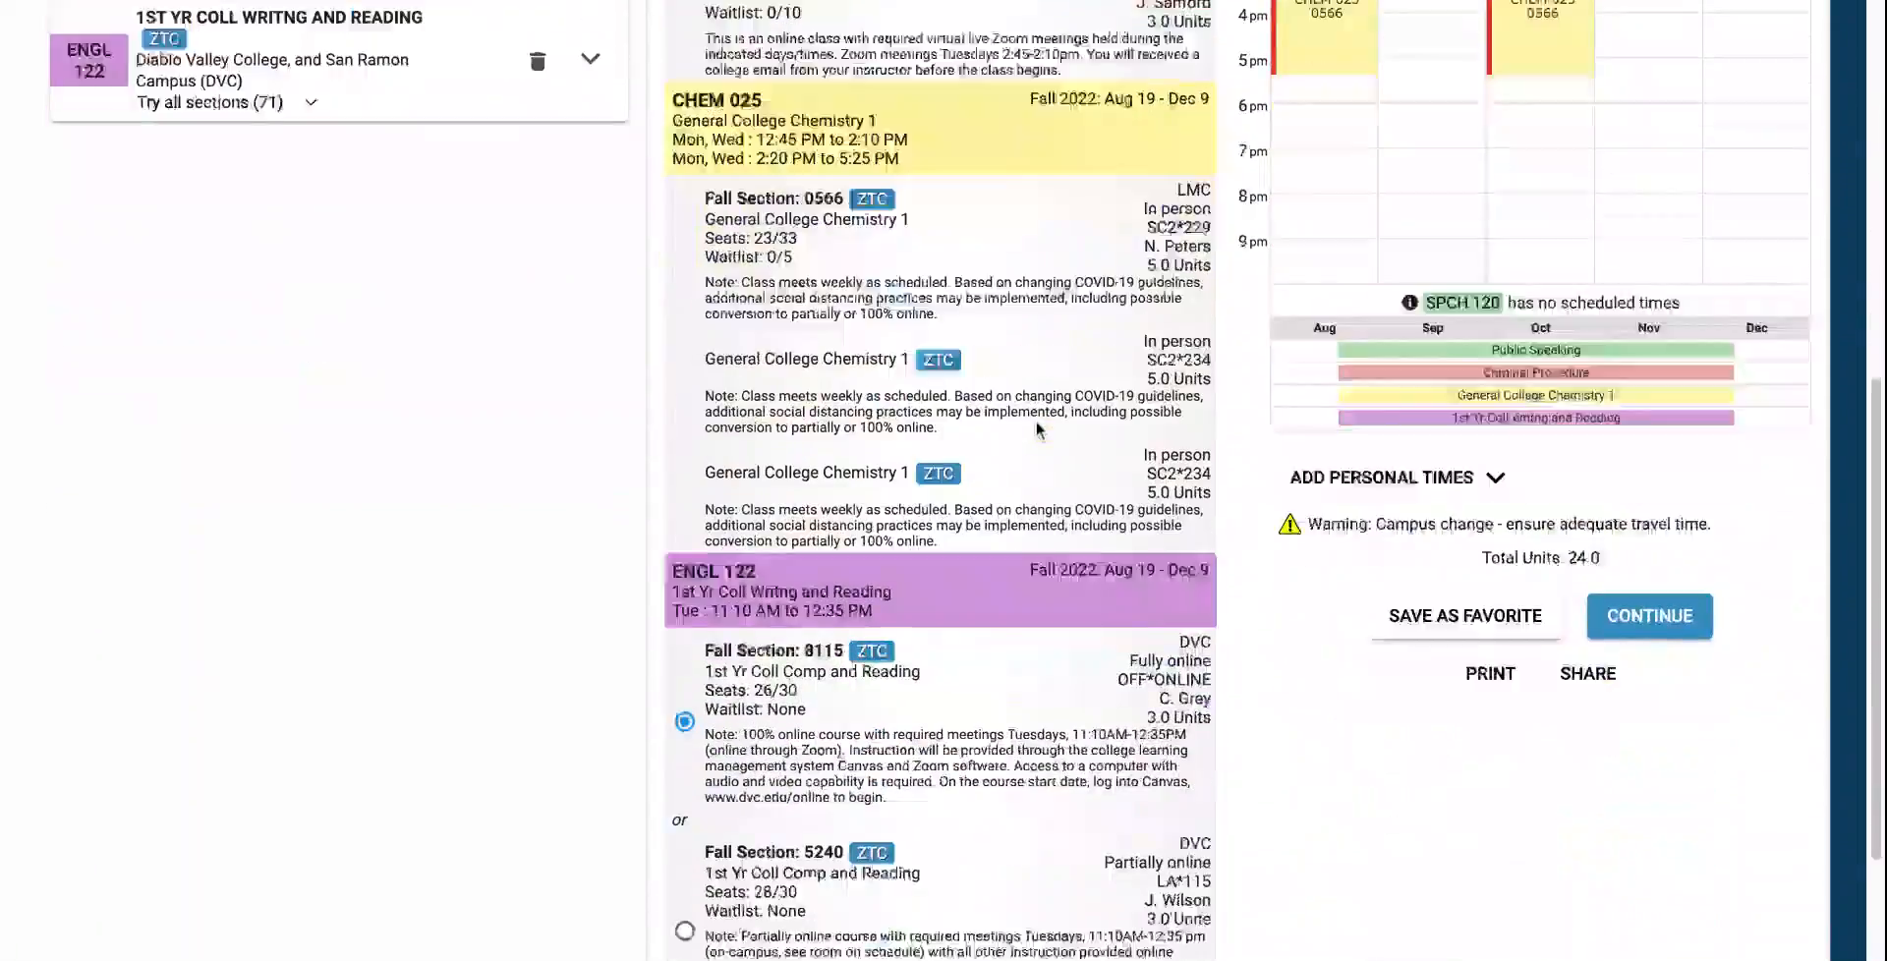
{"action": "scroll", "coordinate": [966, 396], "scroll_direction": "up", "scroll_amount": 6}
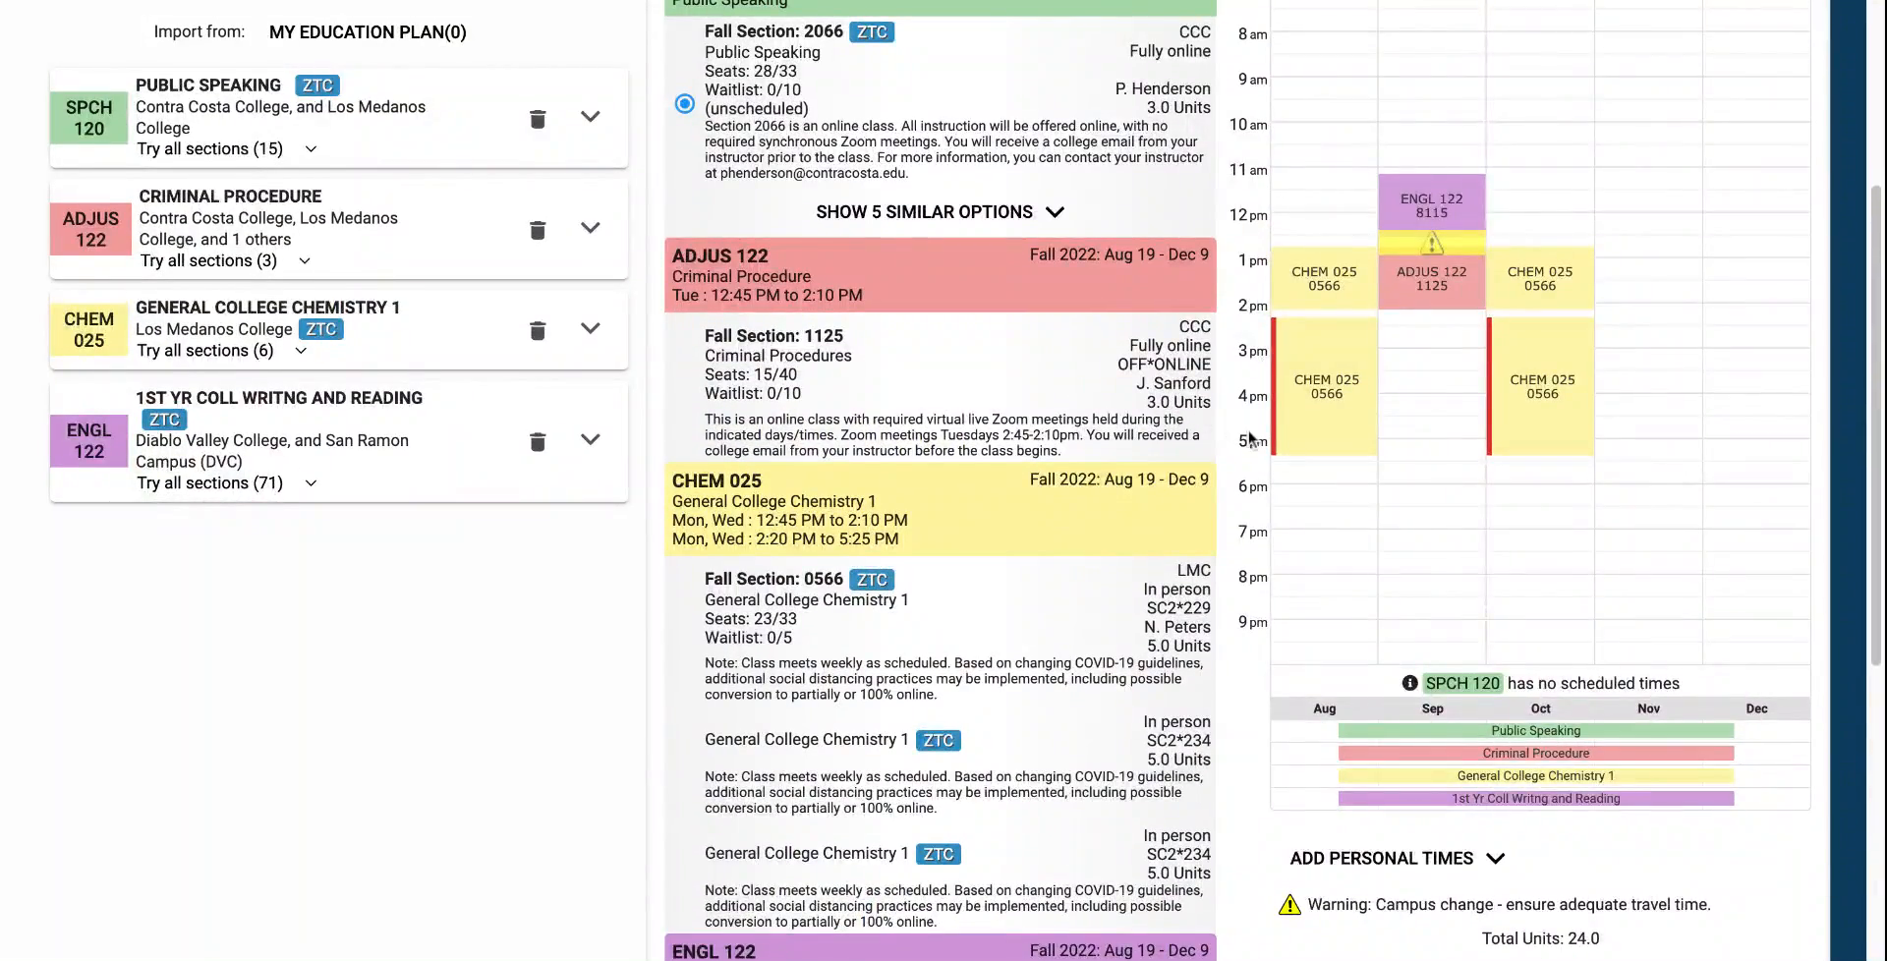
{"action": "scroll", "coordinate": [1238, 432], "scroll_direction": "up", "scroll_amount": 1}
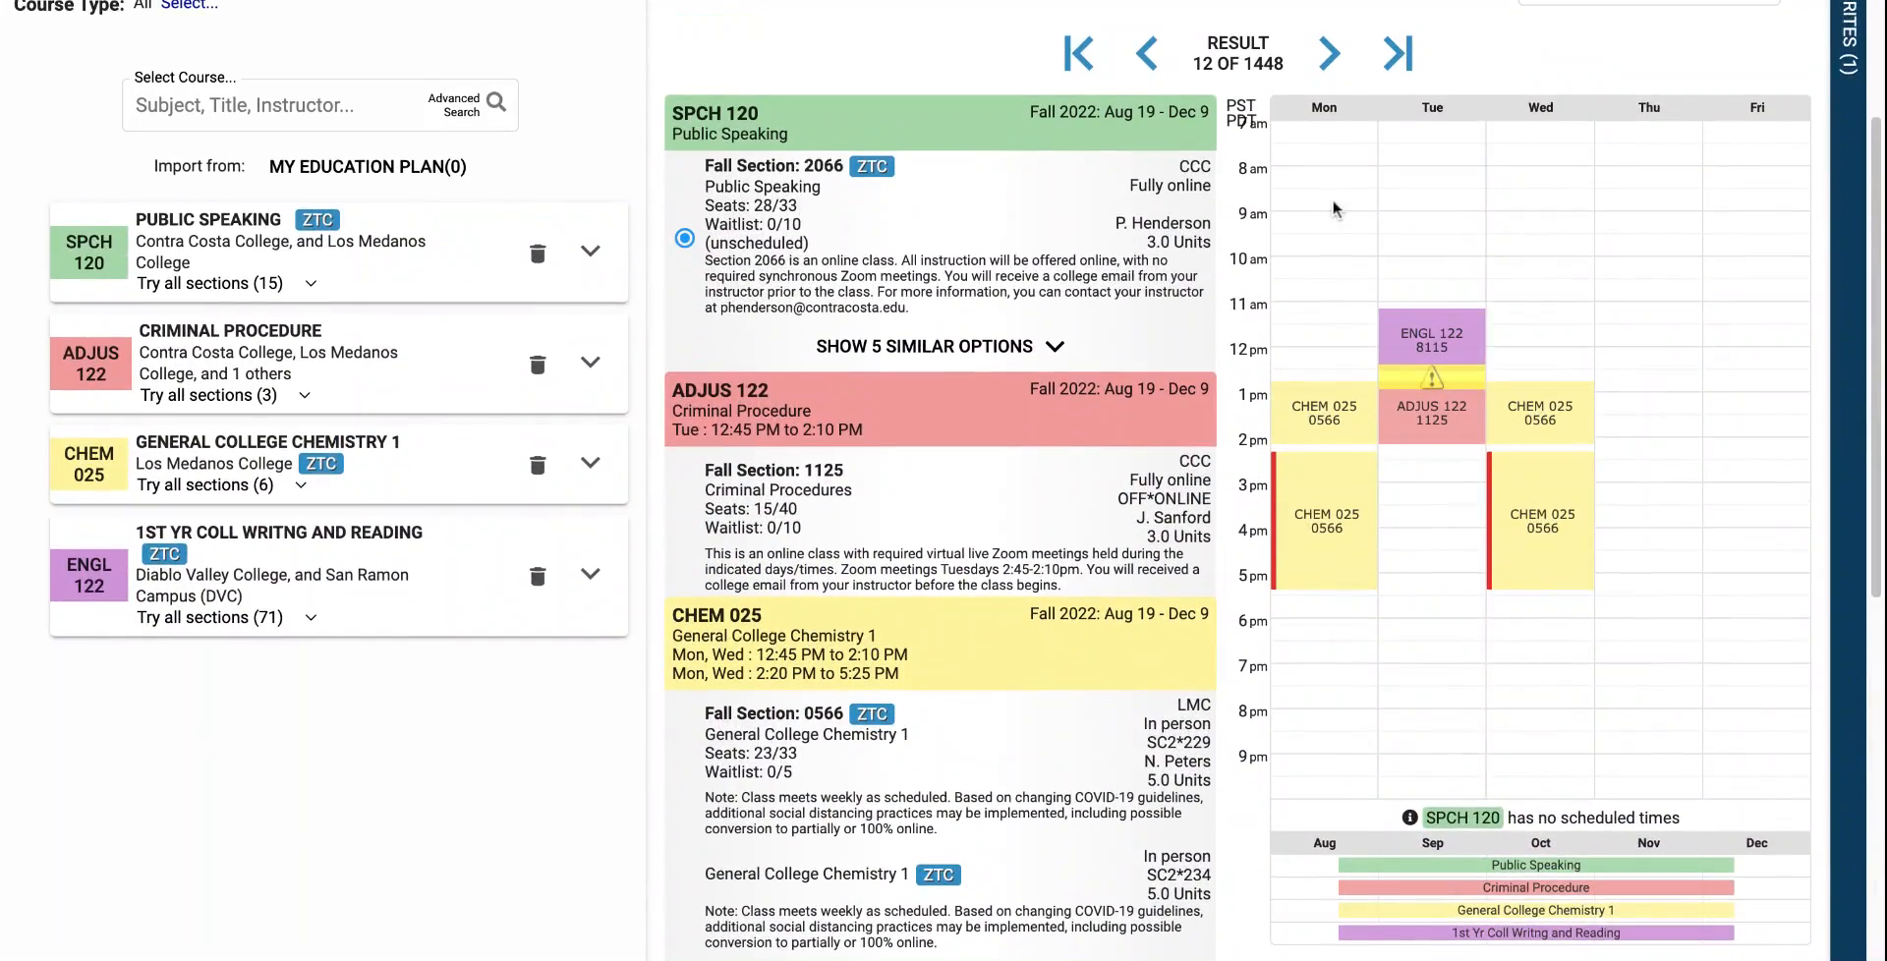
{"action": "left_click", "coordinate": [1328, 57]}
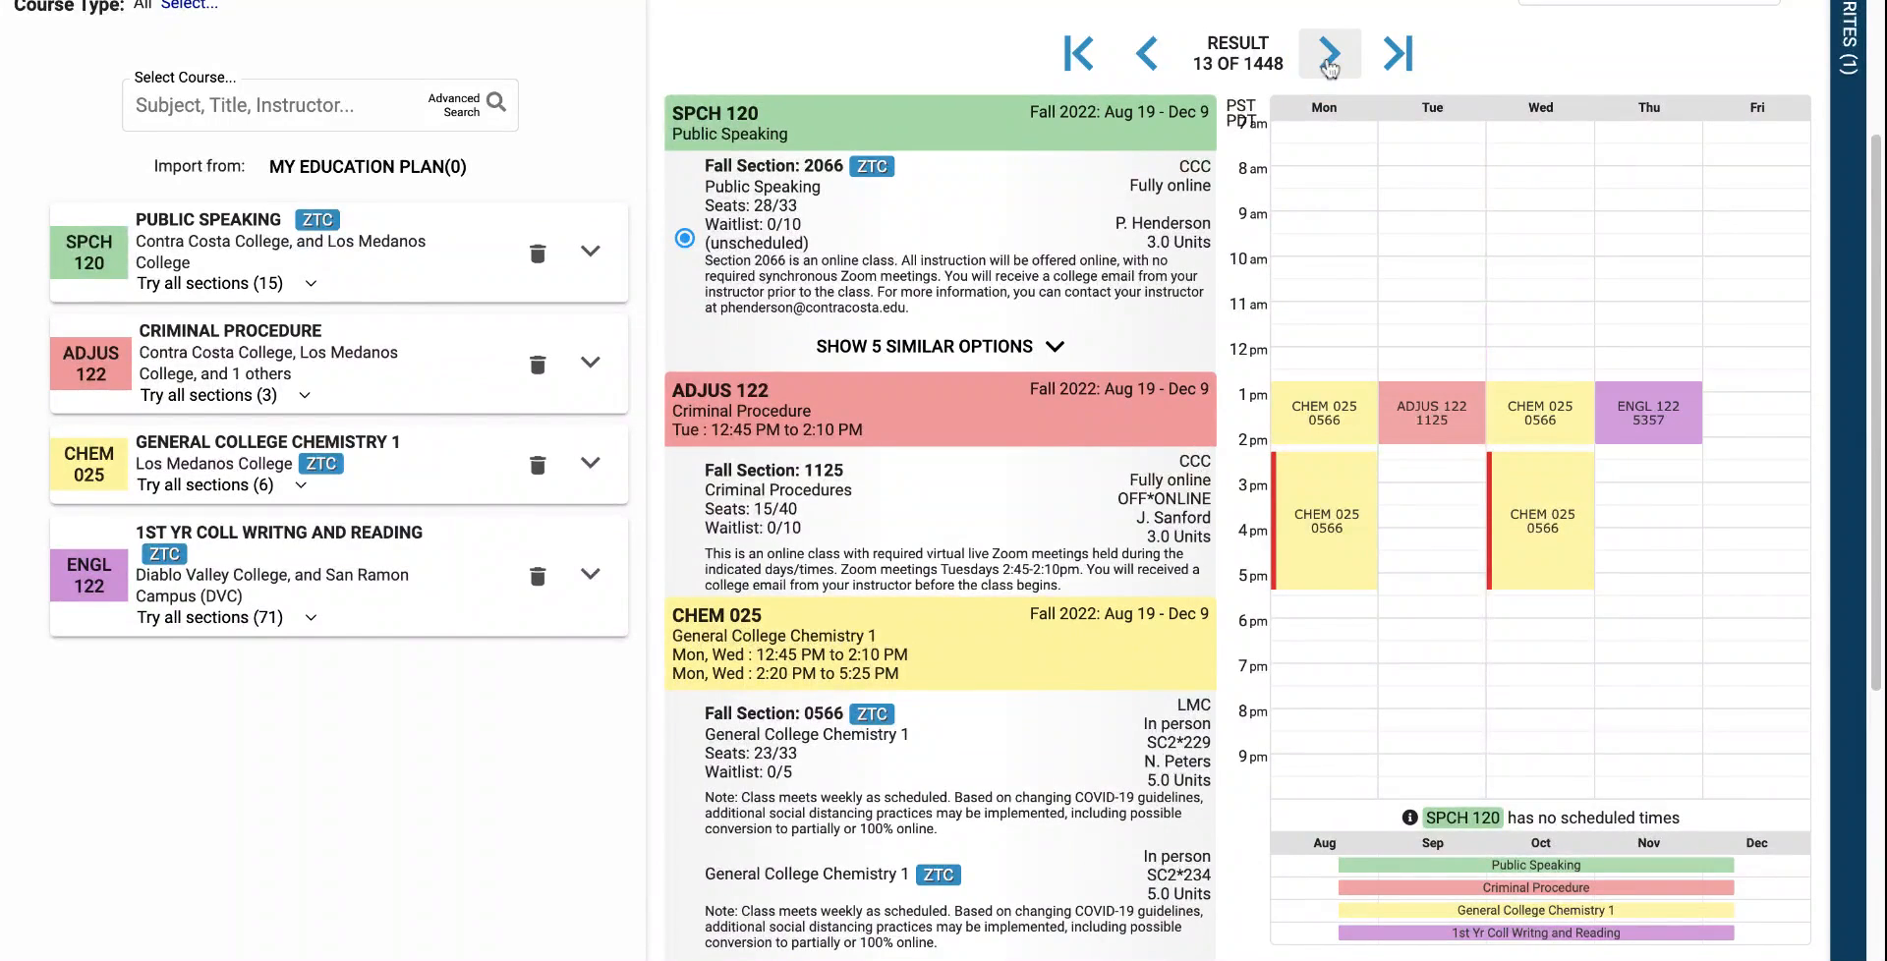
{"action": "left_click", "coordinate": [1328, 57]}
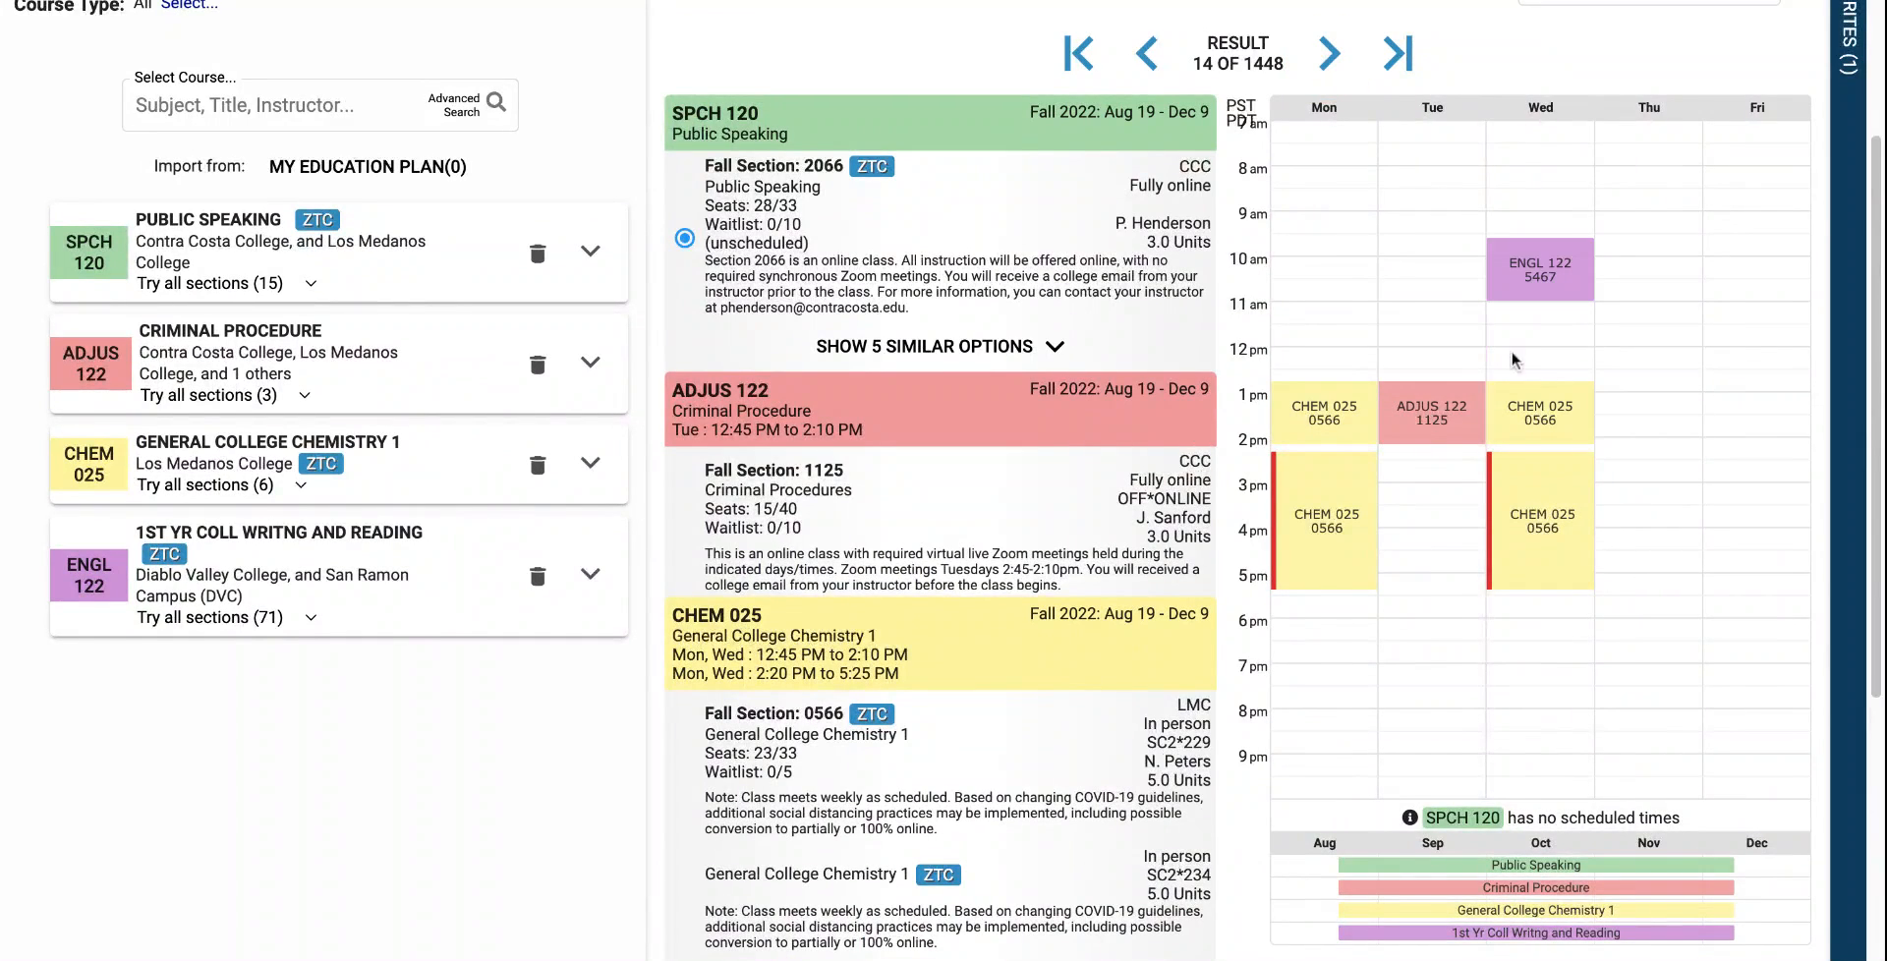
Step: Hide the course legend and block out 7 am to 12 pm from Monday through Friday on the calendar
{"action": "scroll", "coordinate": [1327, 290], "scroll_direction": "up", "scroll_amount": 1}
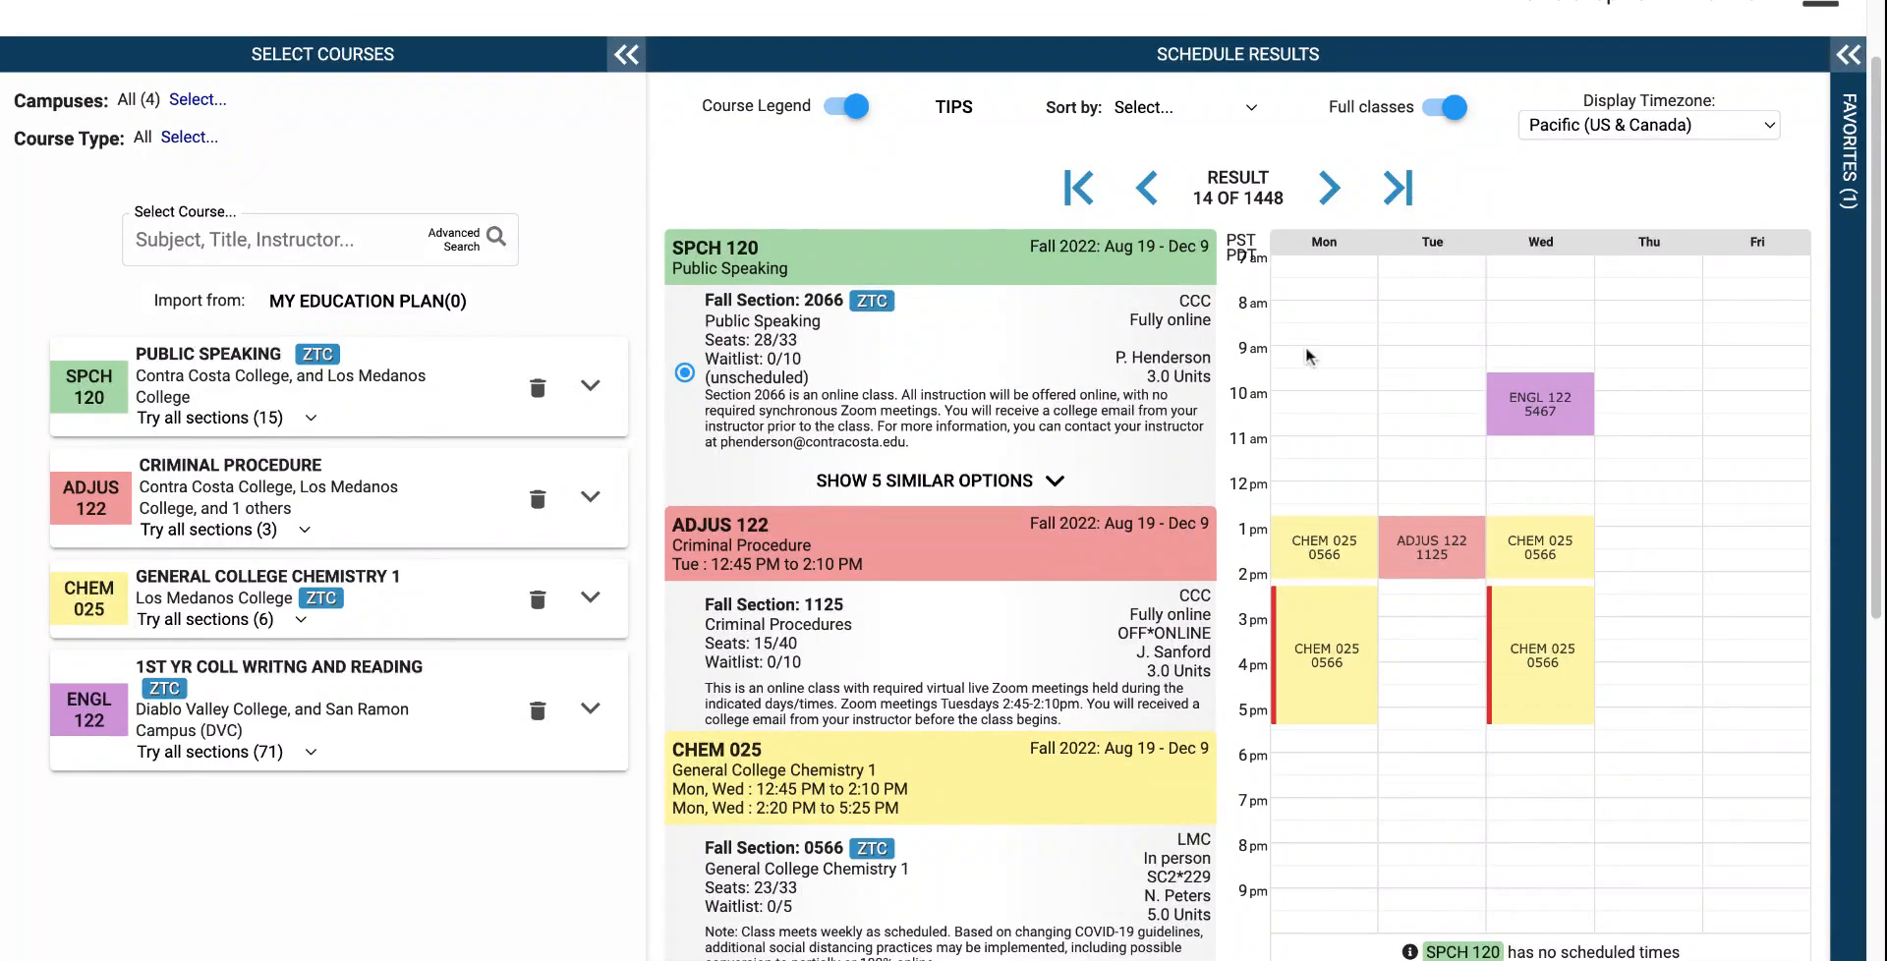
{"action": "left_click", "coordinate": [847, 110]}
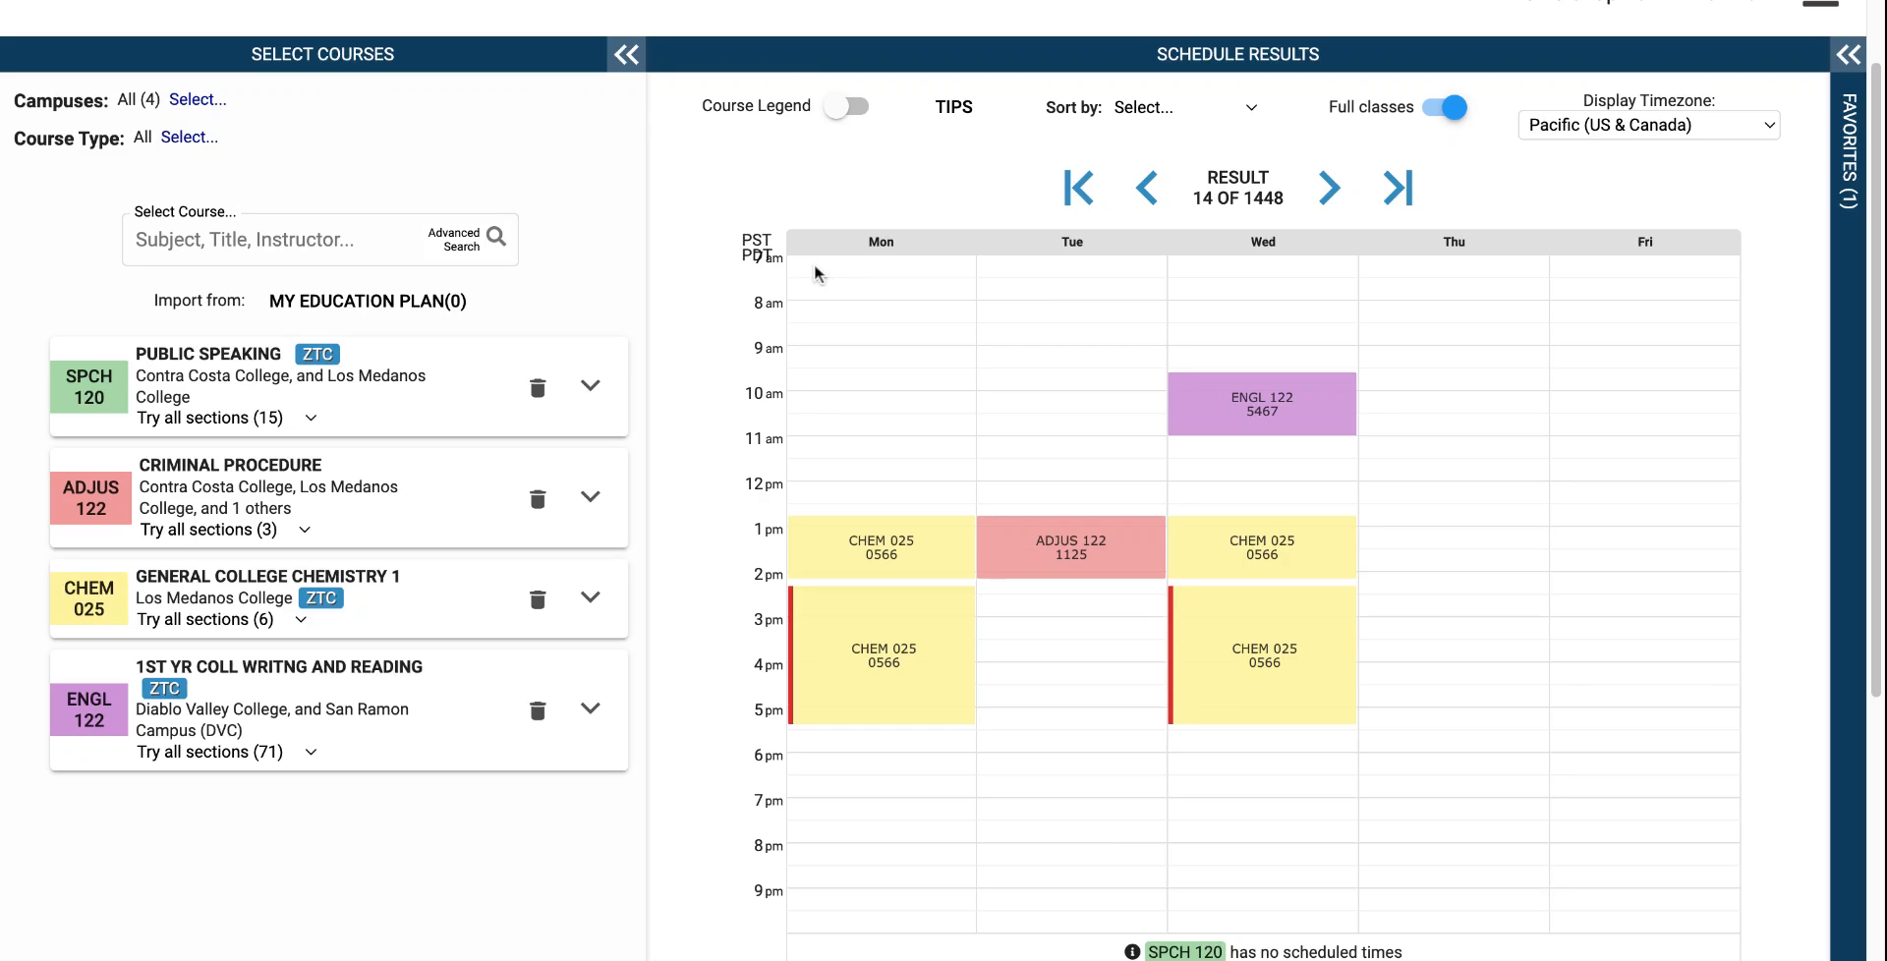
{"action": "left_click_drag", "start_coordinate": [813, 275], "coordinate": [1566, 473]}
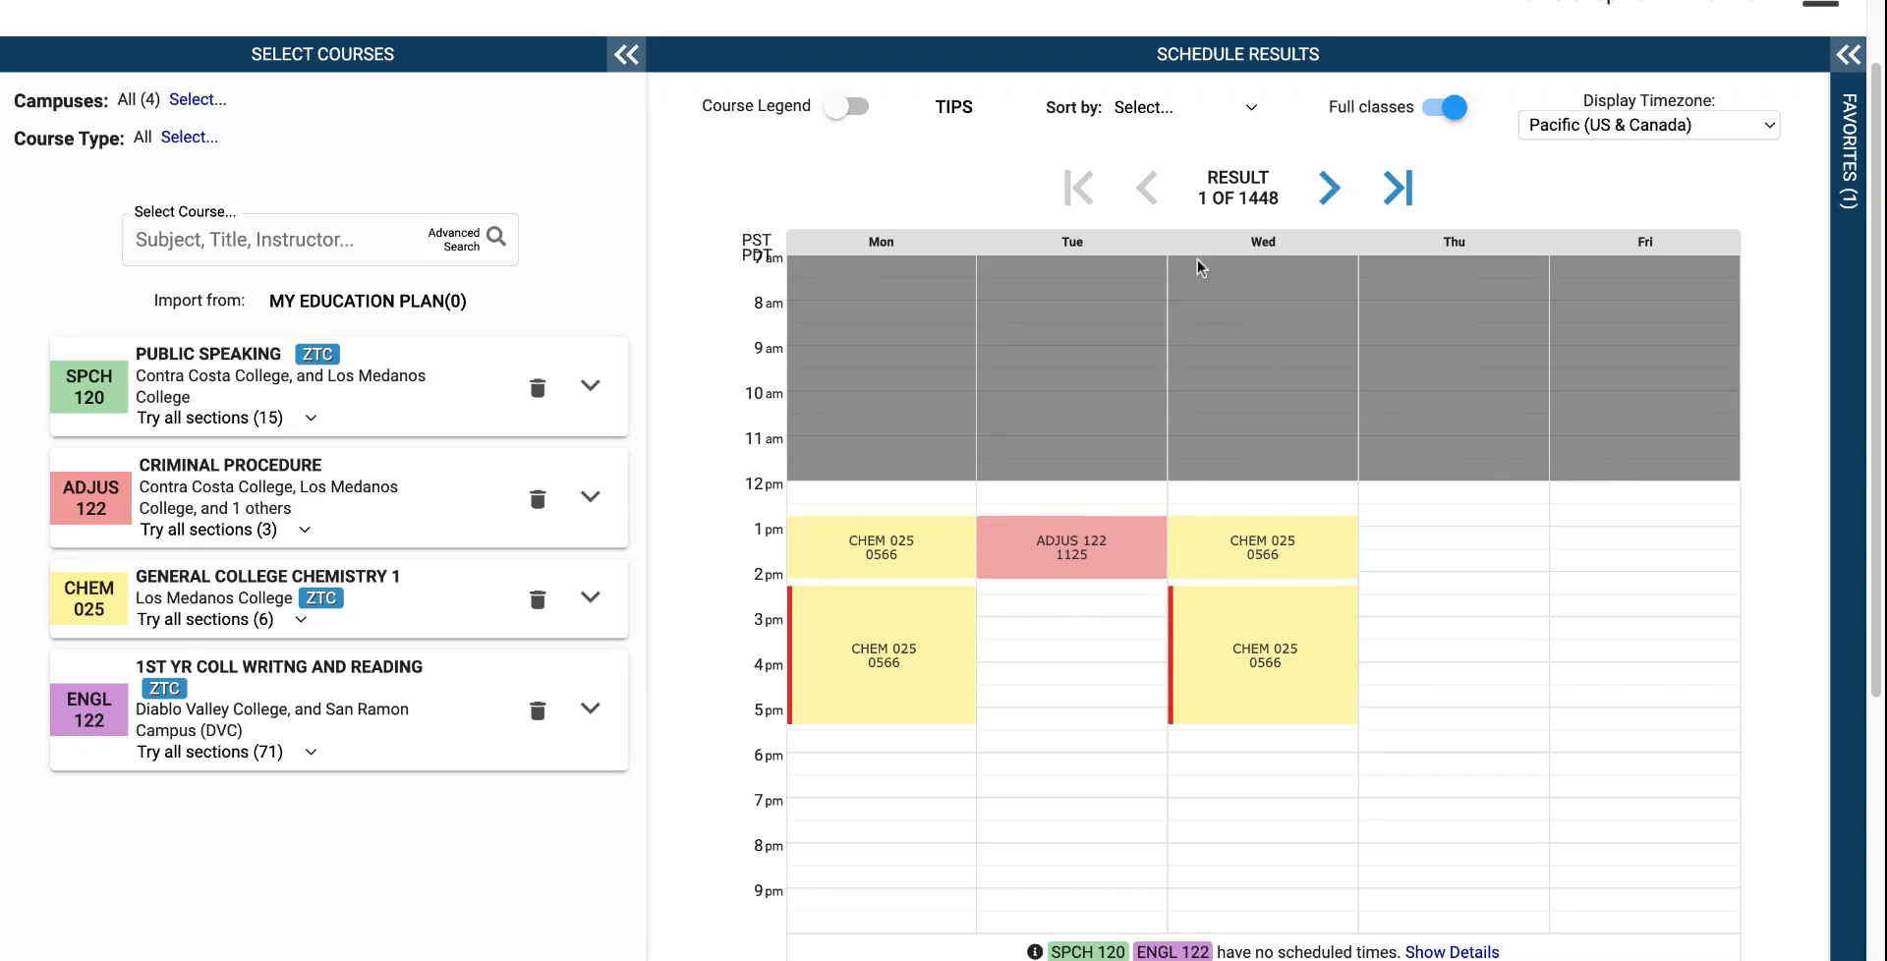
Step: Browse the schedules that keep the mornings free, advancing from result 1 to result 12
{"action": "left_click", "coordinate": [1339, 199]}
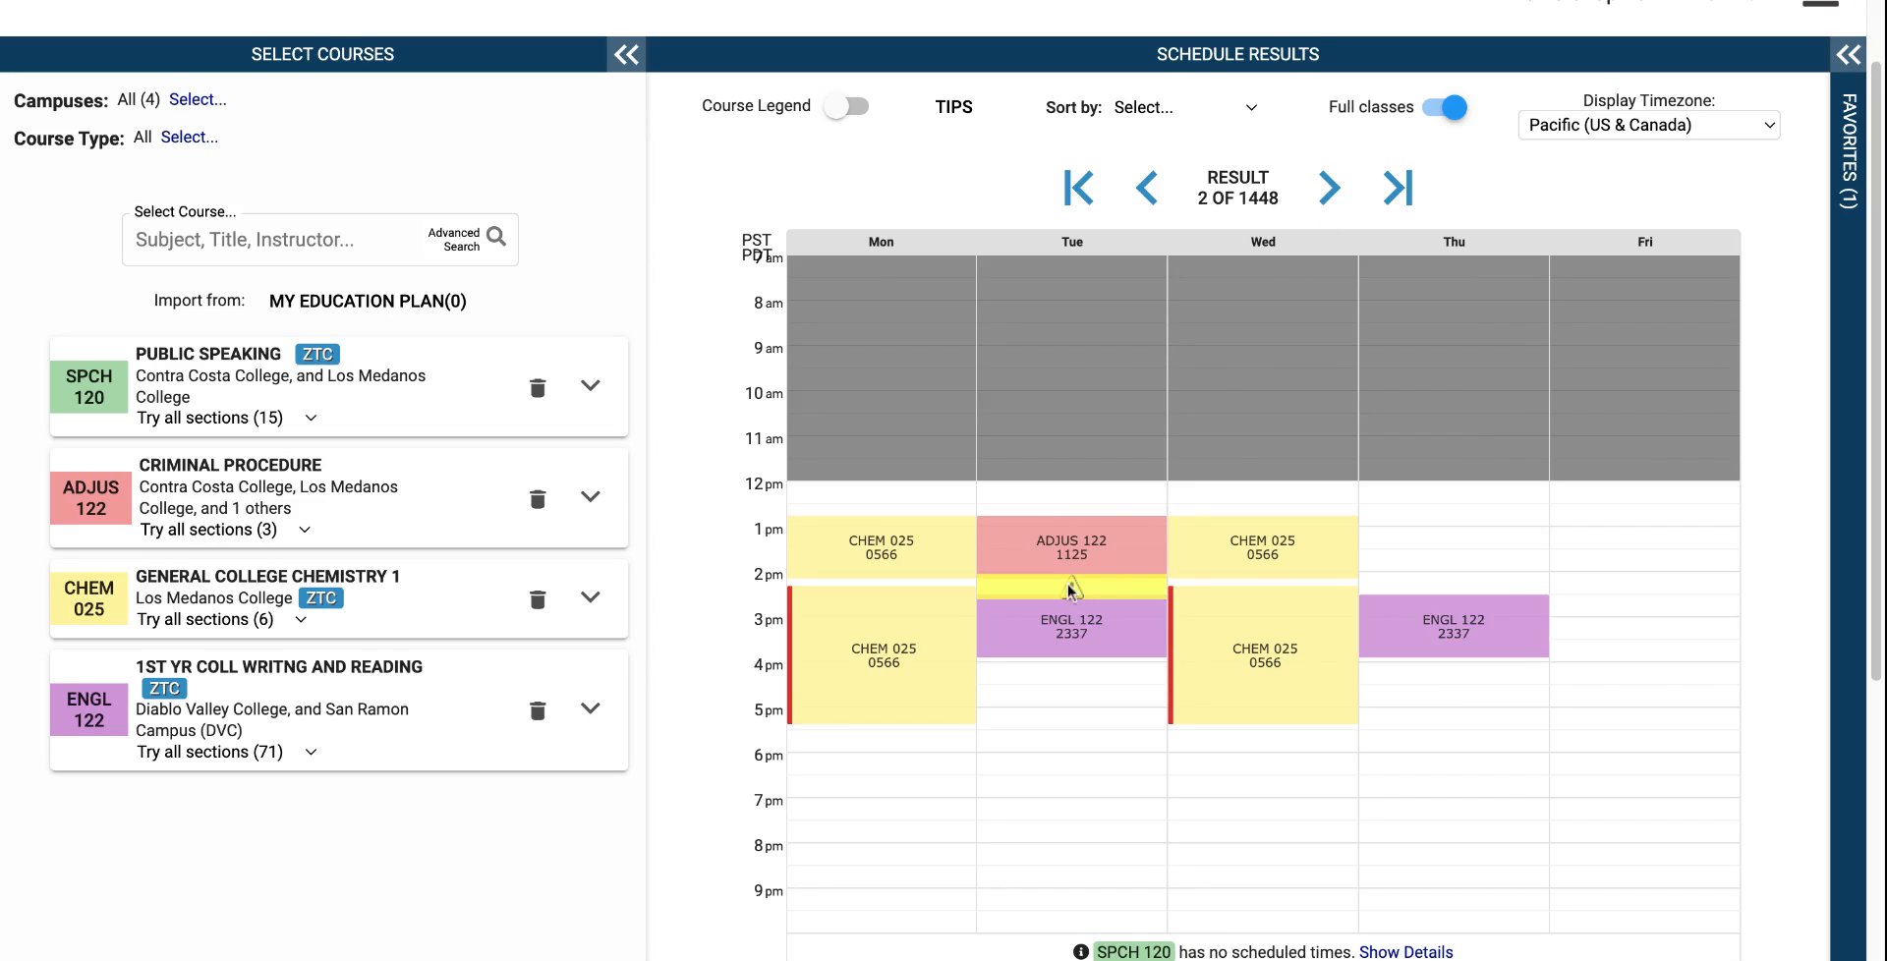
{"action": "left_click", "coordinate": [1336, 201]}
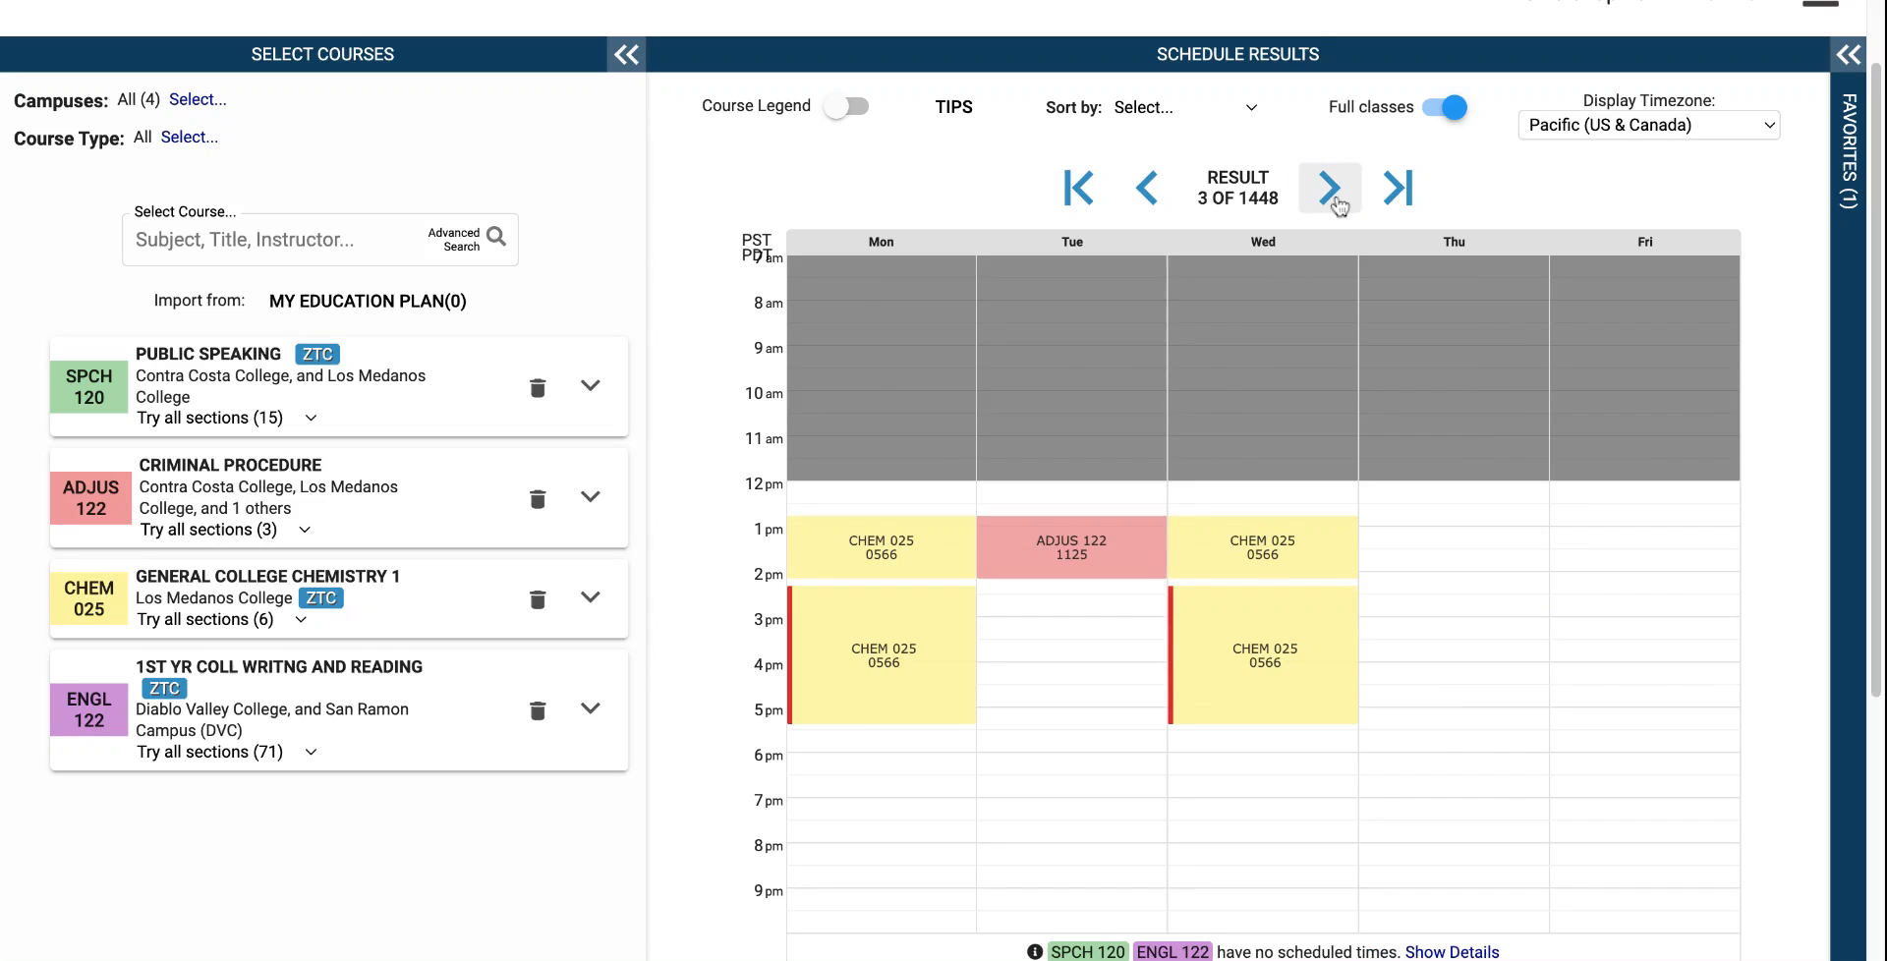
{"action": "left_click", "coordinate": [1336, 201]}
{"action": "left_click", "coordinate": [1333, 196]}
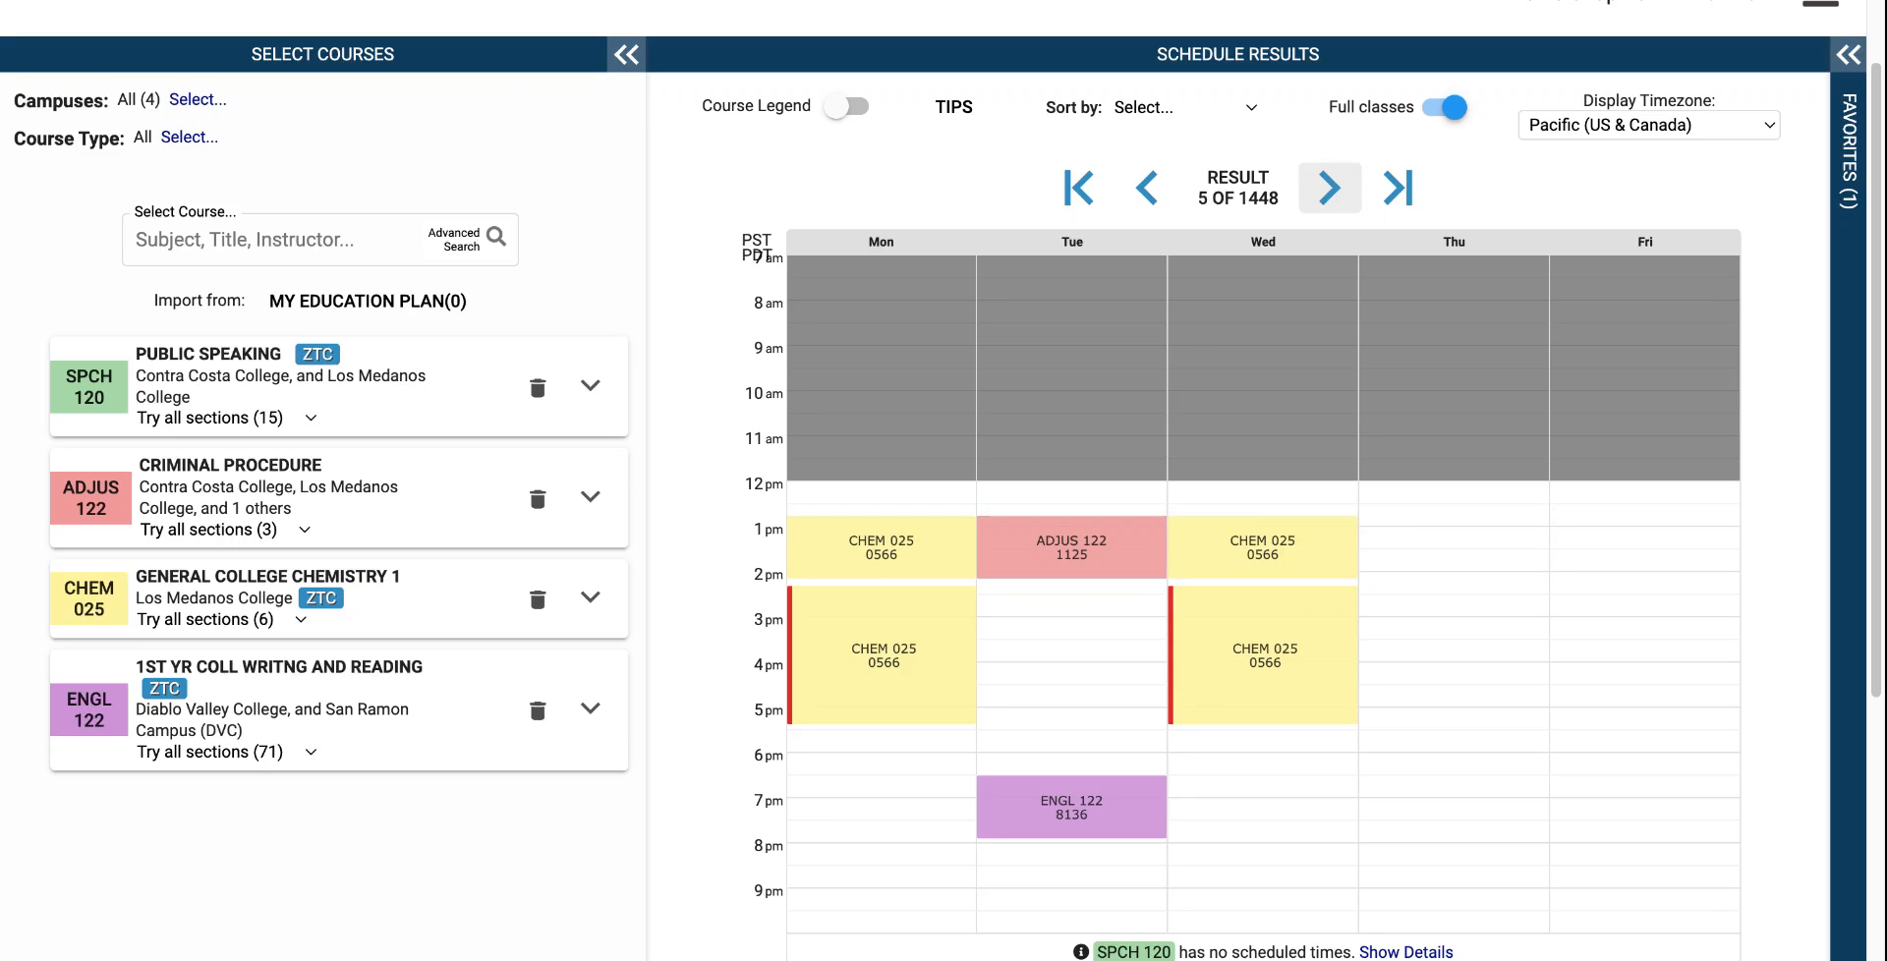
{"action": "left_click", "coordinate": [1330, 186]}
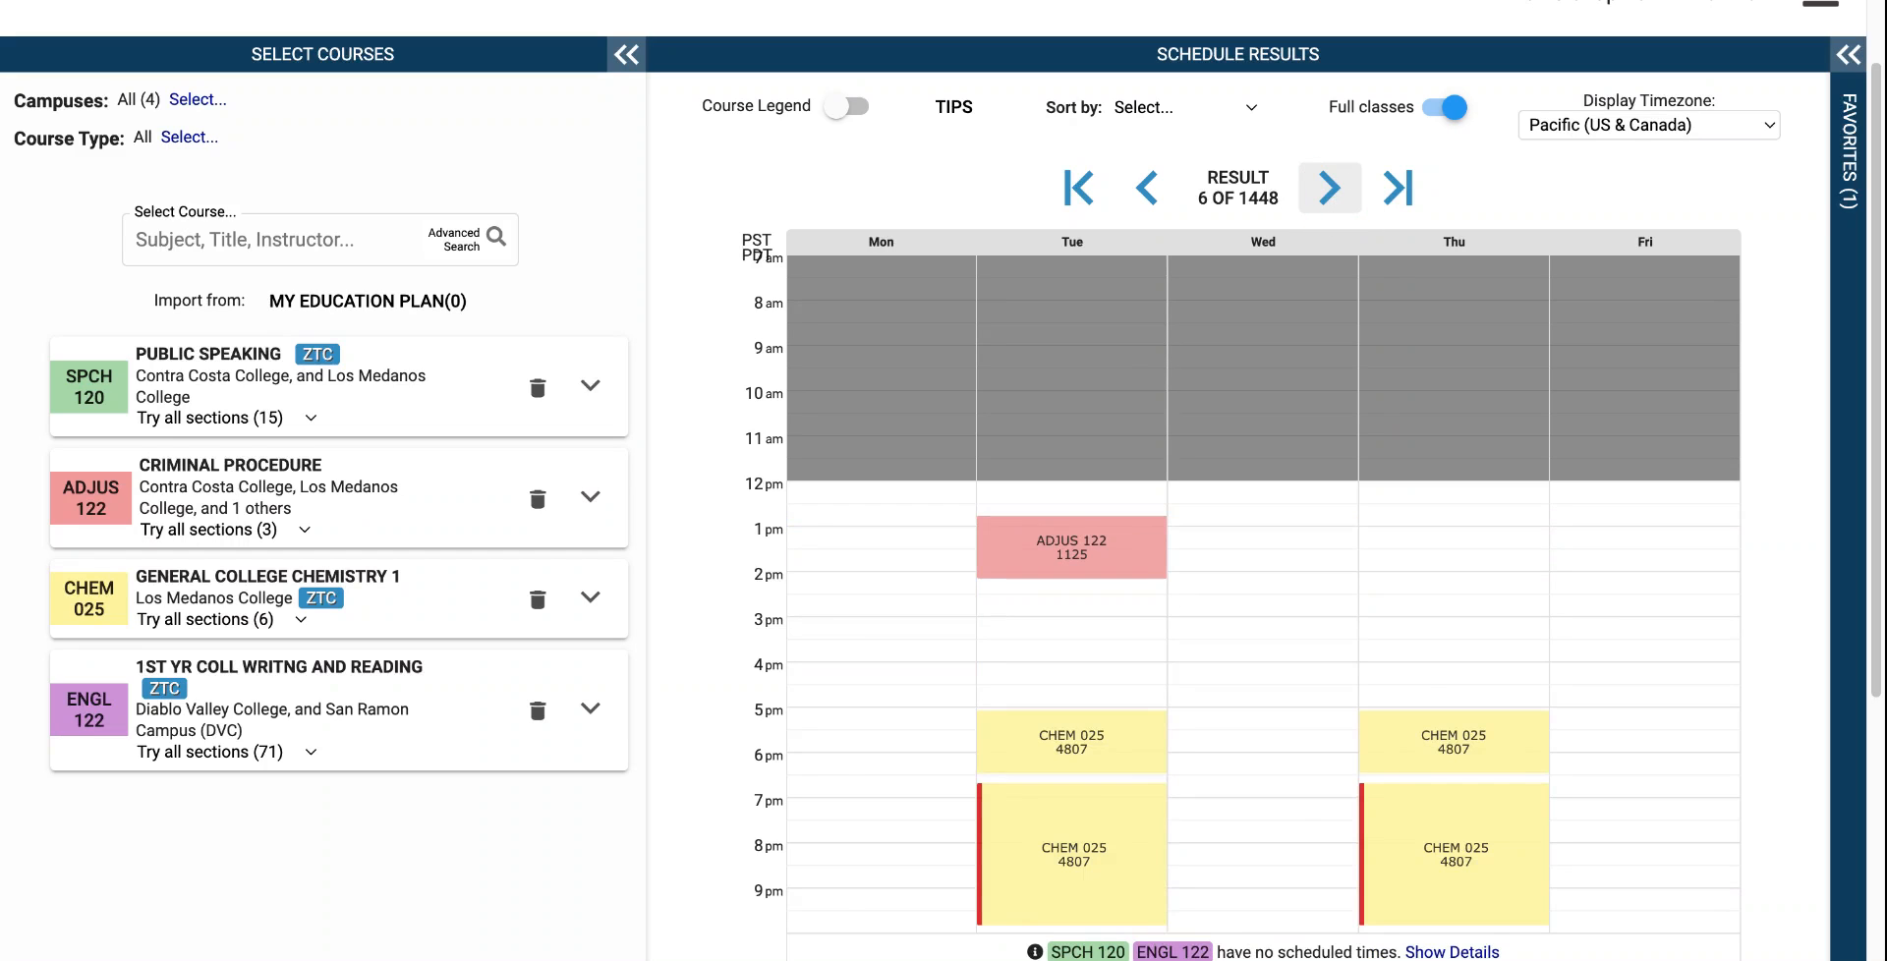
{"action": "left_click", "coordinate": [1329, 187]}
{"action": "left_click", "coordinate": [1329, 186]}
{"action": "left_click", "coordinate": [1330, 187]}
{"action": "left_click", "coordinate": [1330, 186]}
{"action": "left_click", "coordinate": [1329, 186]}
{"action": "left_click", "coordinate": [1330, 187]}
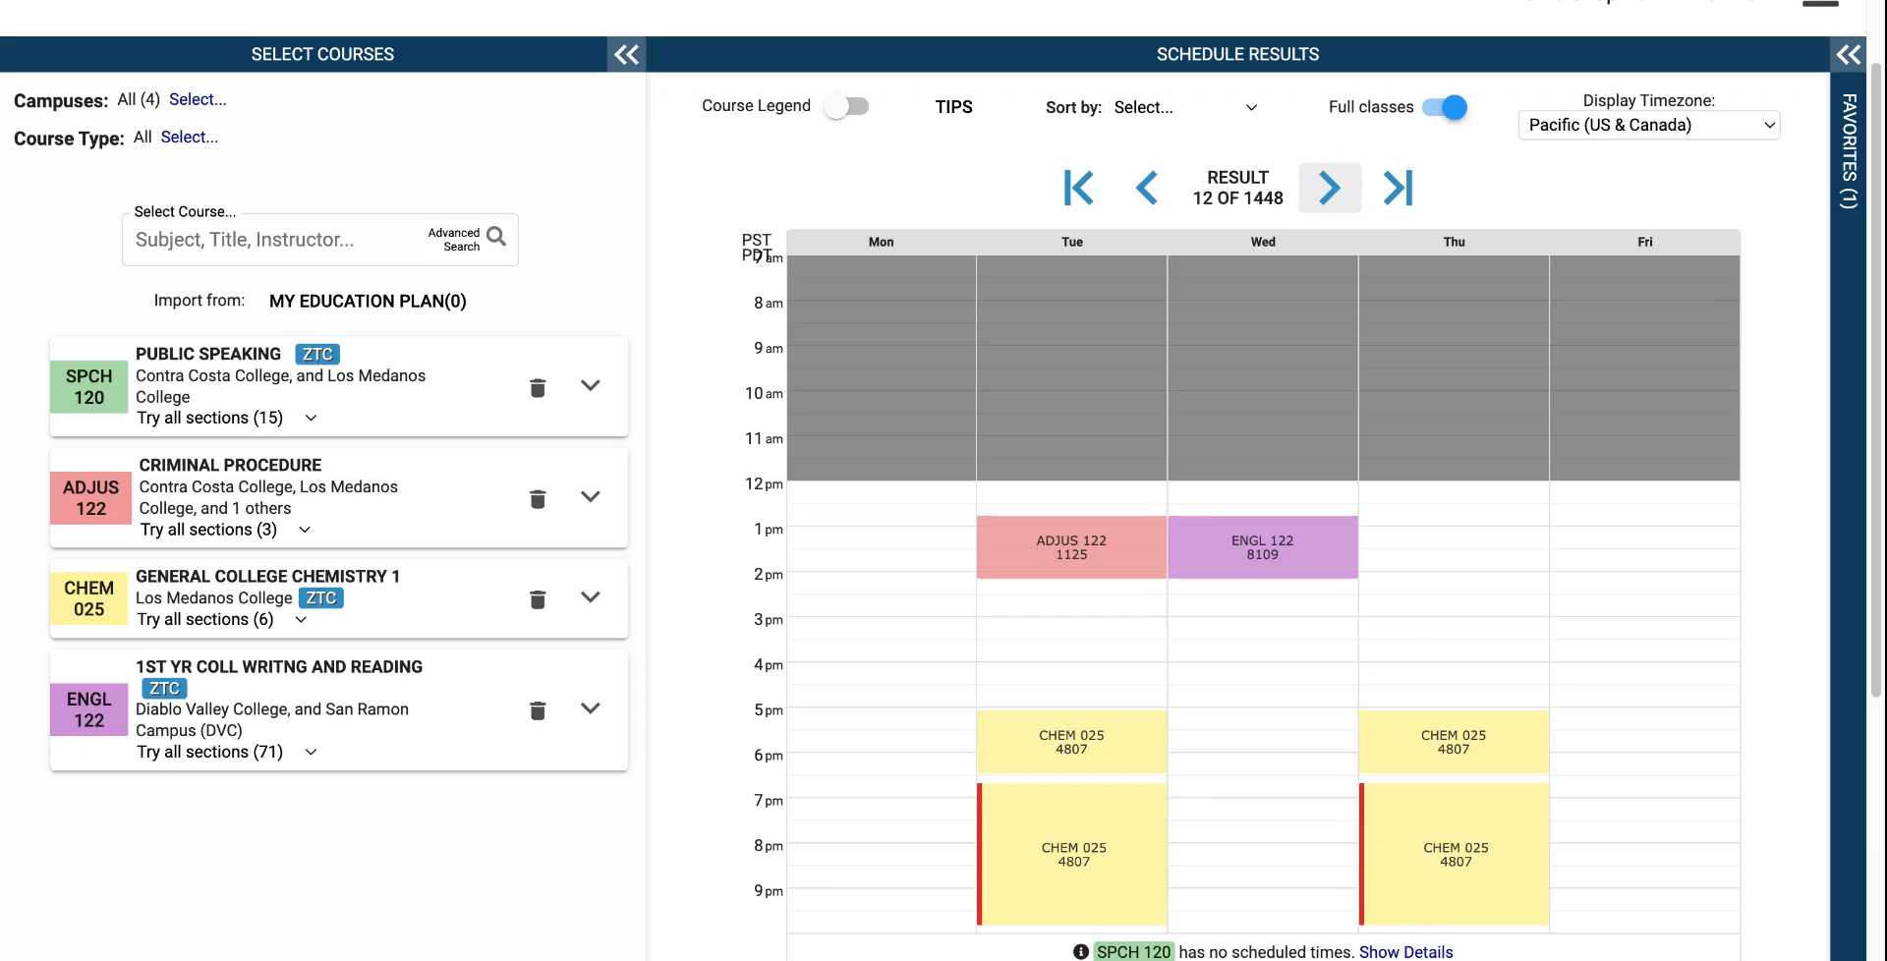
Step: Review the calendar and date bars of schedule result 12 and save it as a favorite
{"action": "scroll", "coordinate": [1461, 630], "scroll_direction": "down", "scroll_amount": 3}
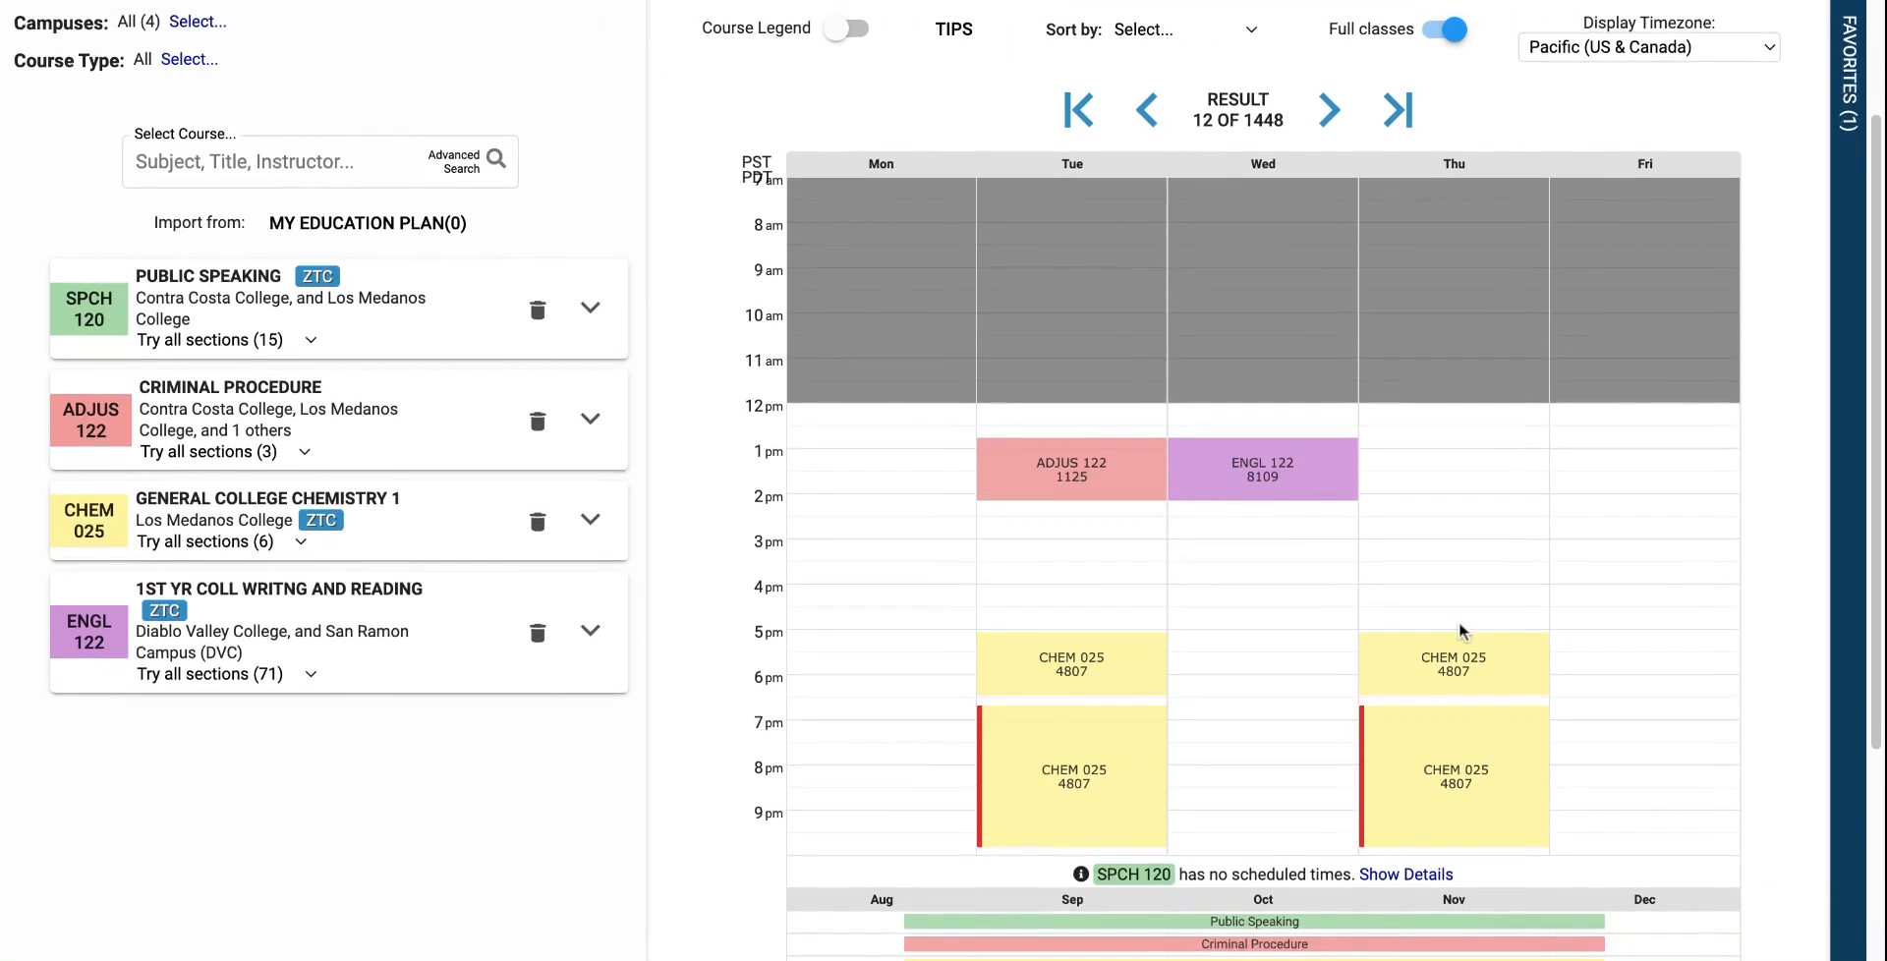
{"action": "scroll", "coordinate": [1461, 630], "scroll_direction": "down", "scroll_amount": 1}
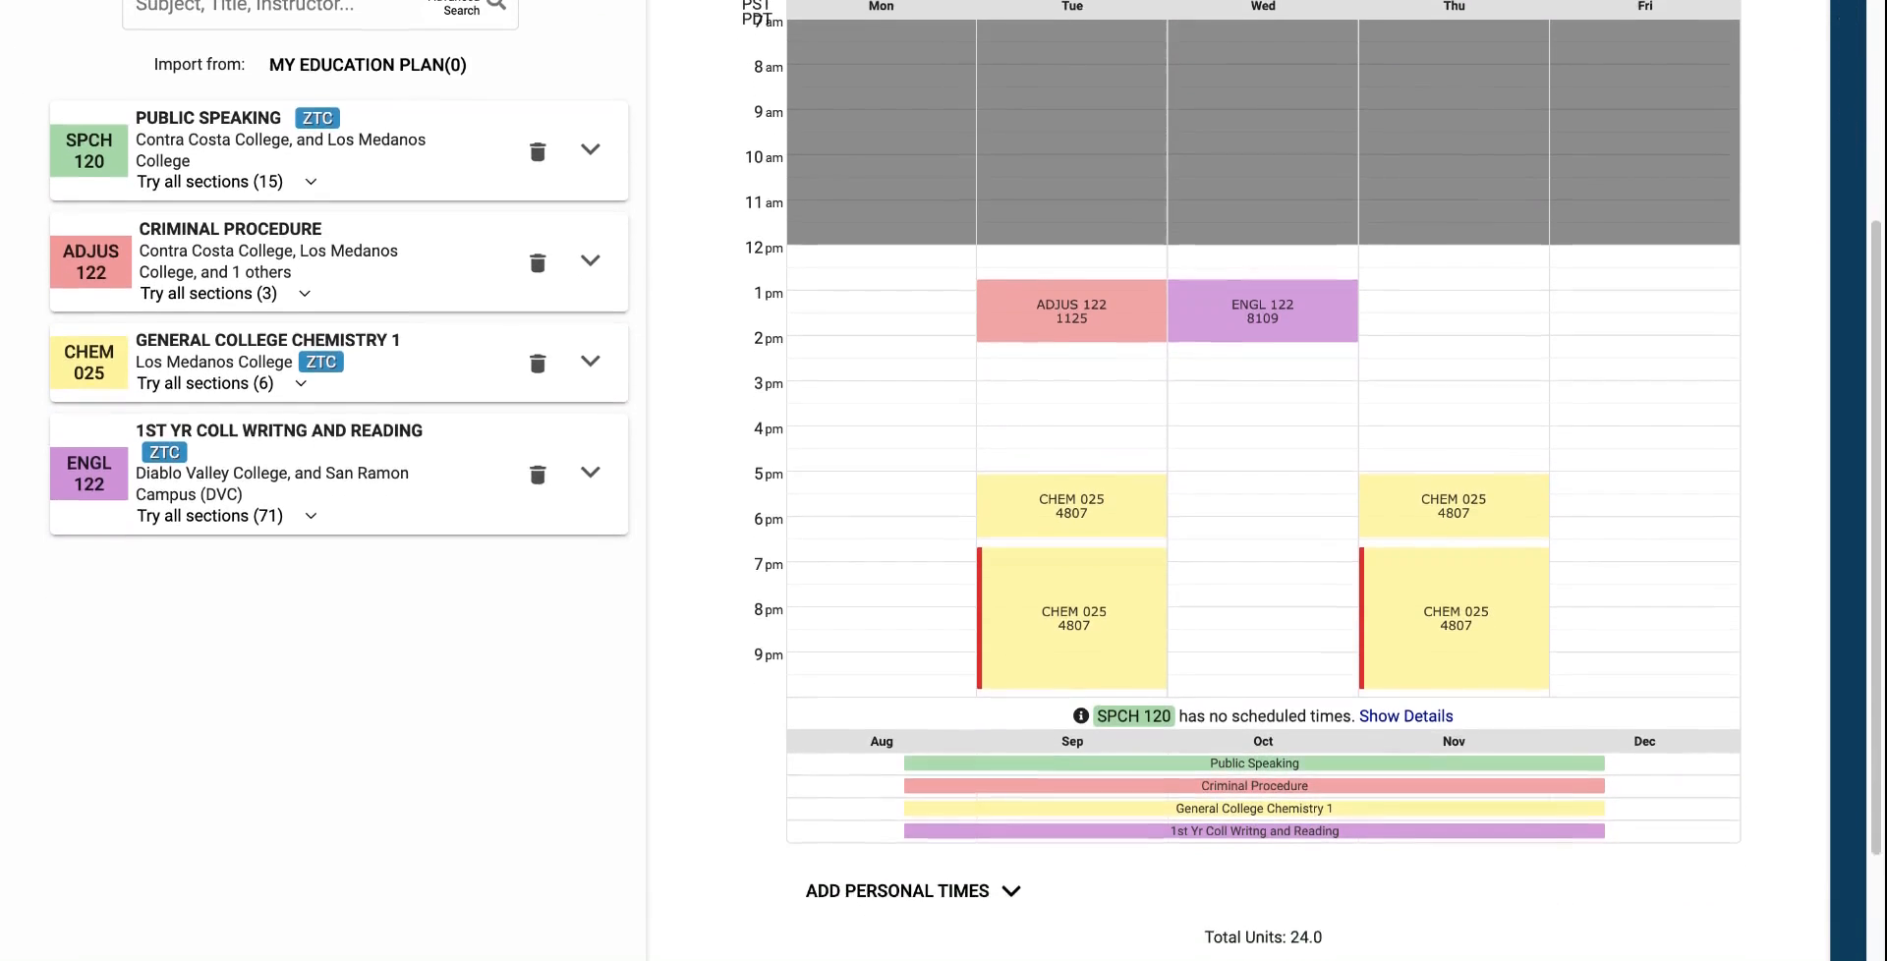
{"action": "scroll", "coordinate": [1461, 630], "scroll_direction": "up", "scroll_amount": 3}
{"action": "scroll", "coordinate": [1639, 488], "scroll_direction": "down", "scroll_amount": 5}
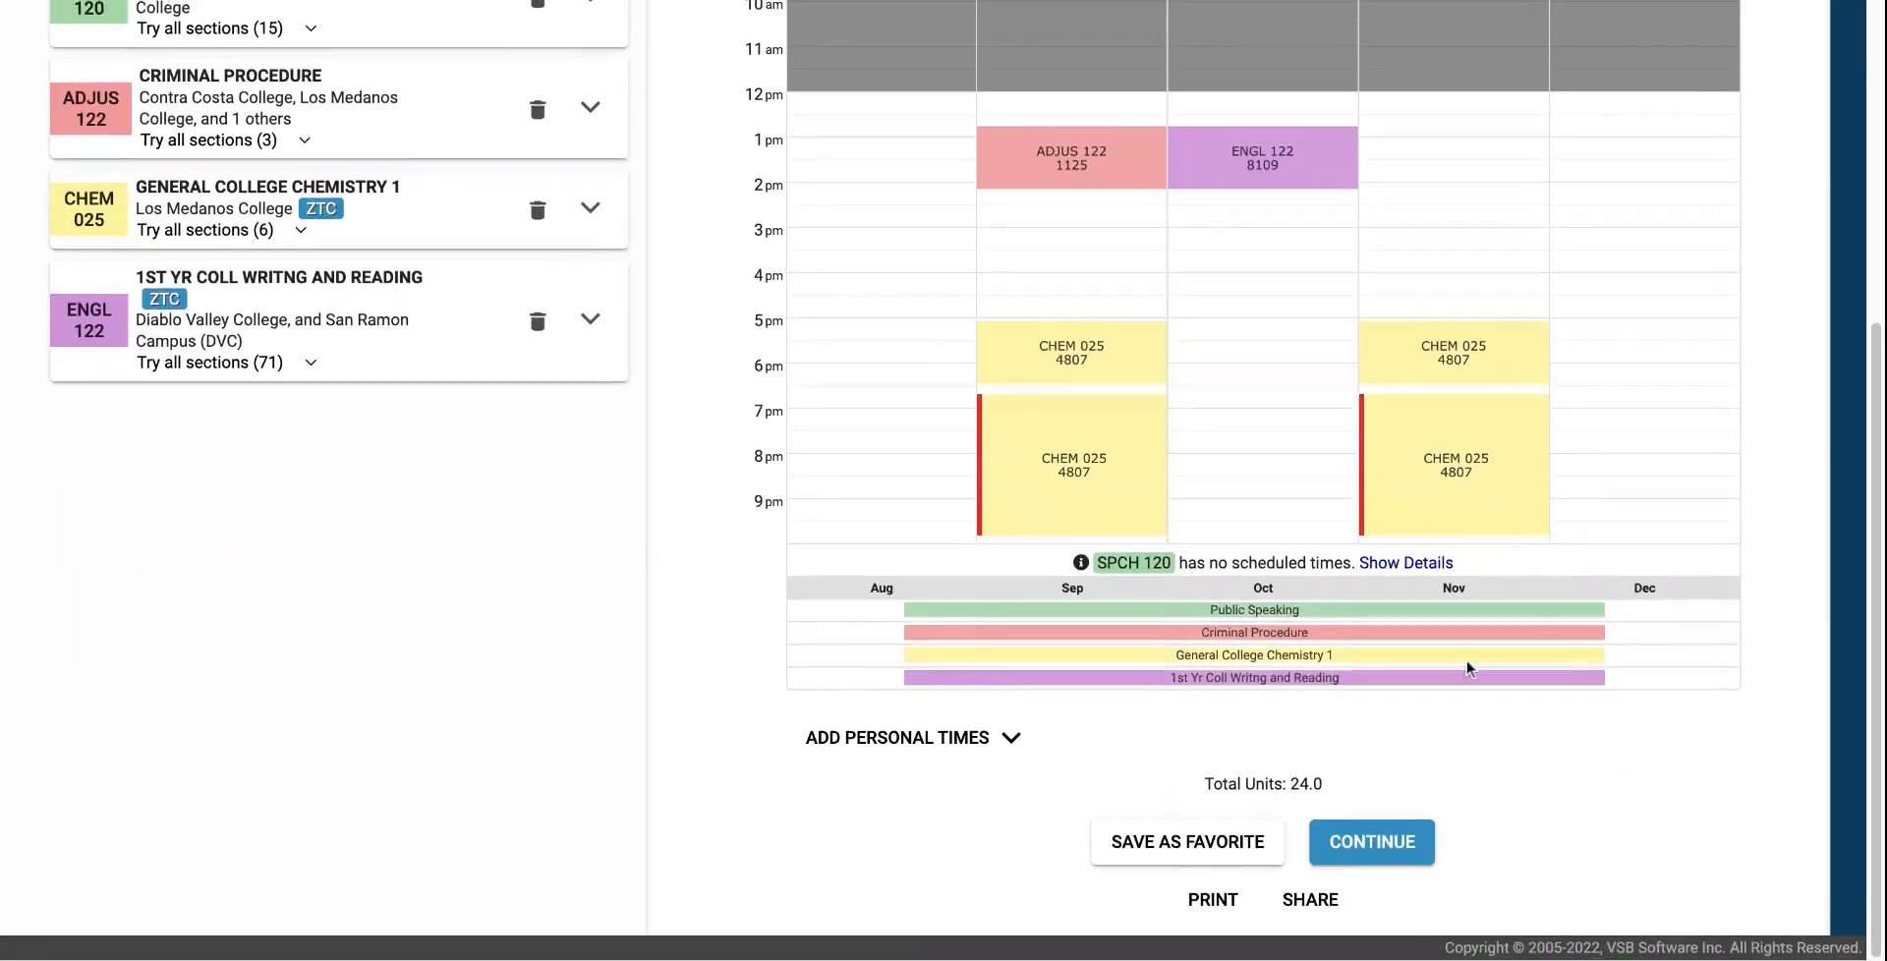
{"action": "left_click", "coordinate": [1176, 843]}
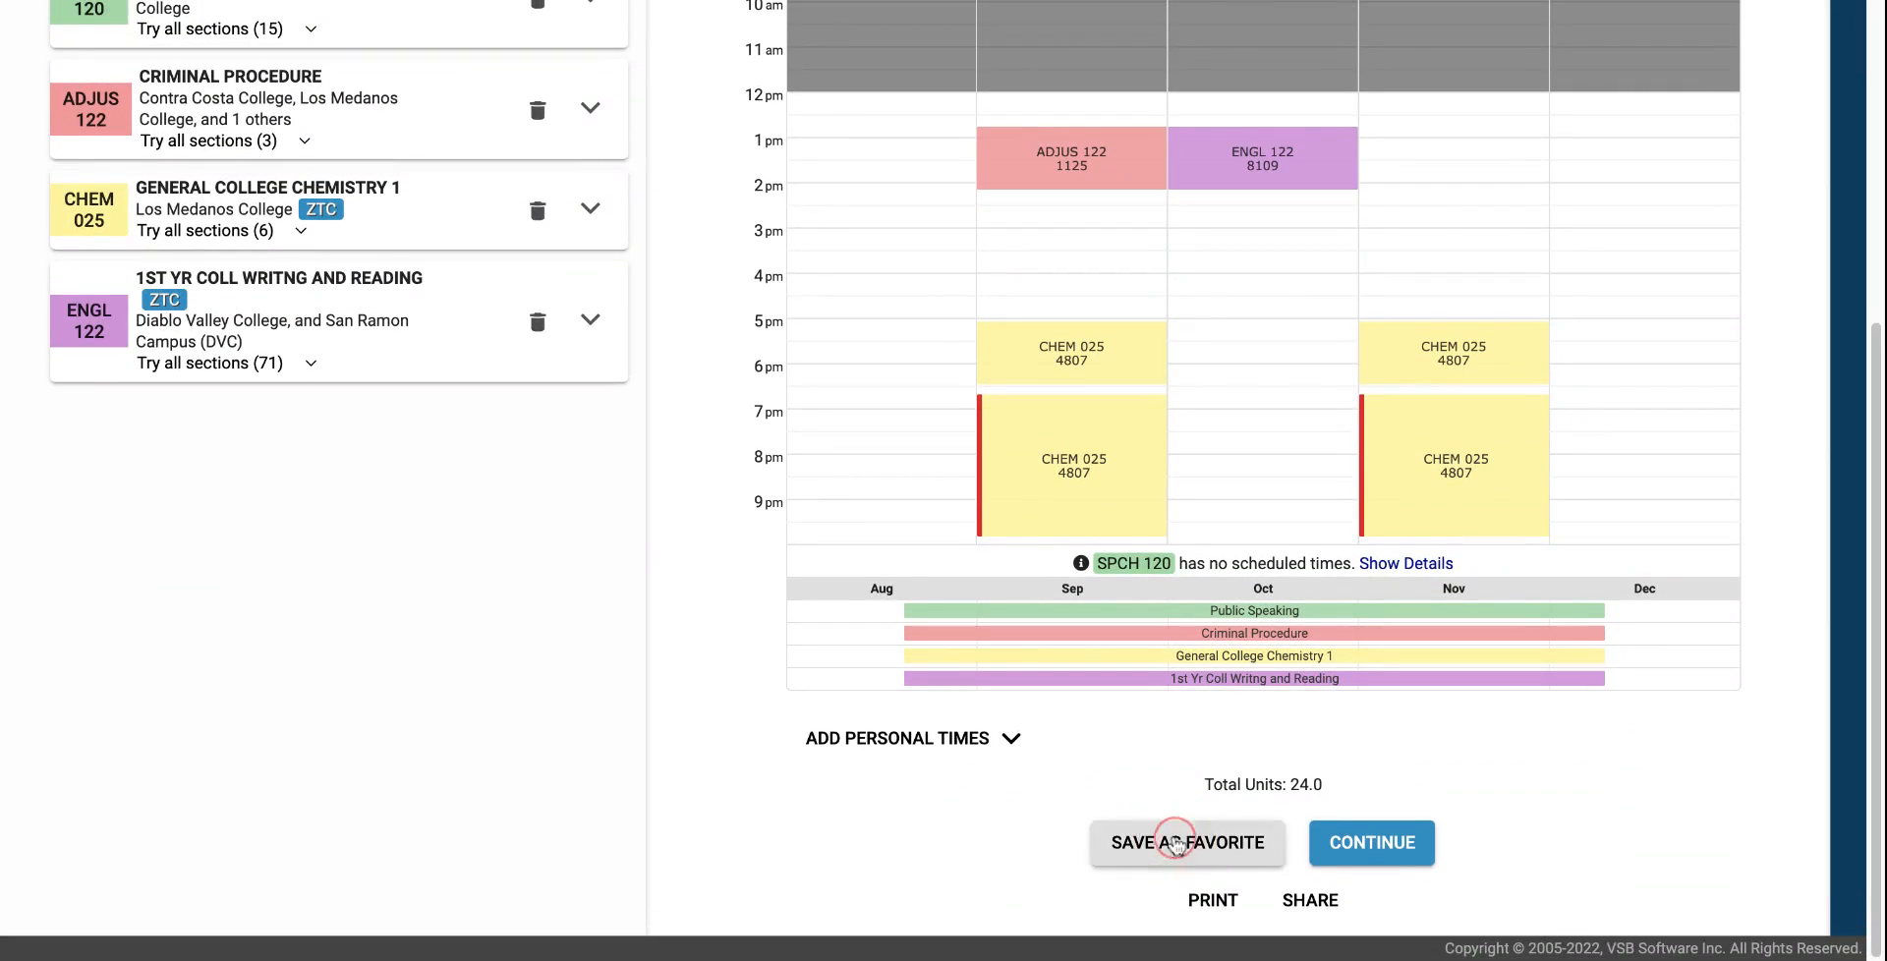
Step: Examine the newly saved schedule among the favorites, collapse the favorites, and return to the weekly calendar of result 12
{"action": "scroll", "coordinate": [1643, 650], "scroll_direction": "down", "scroll_amount": 5}
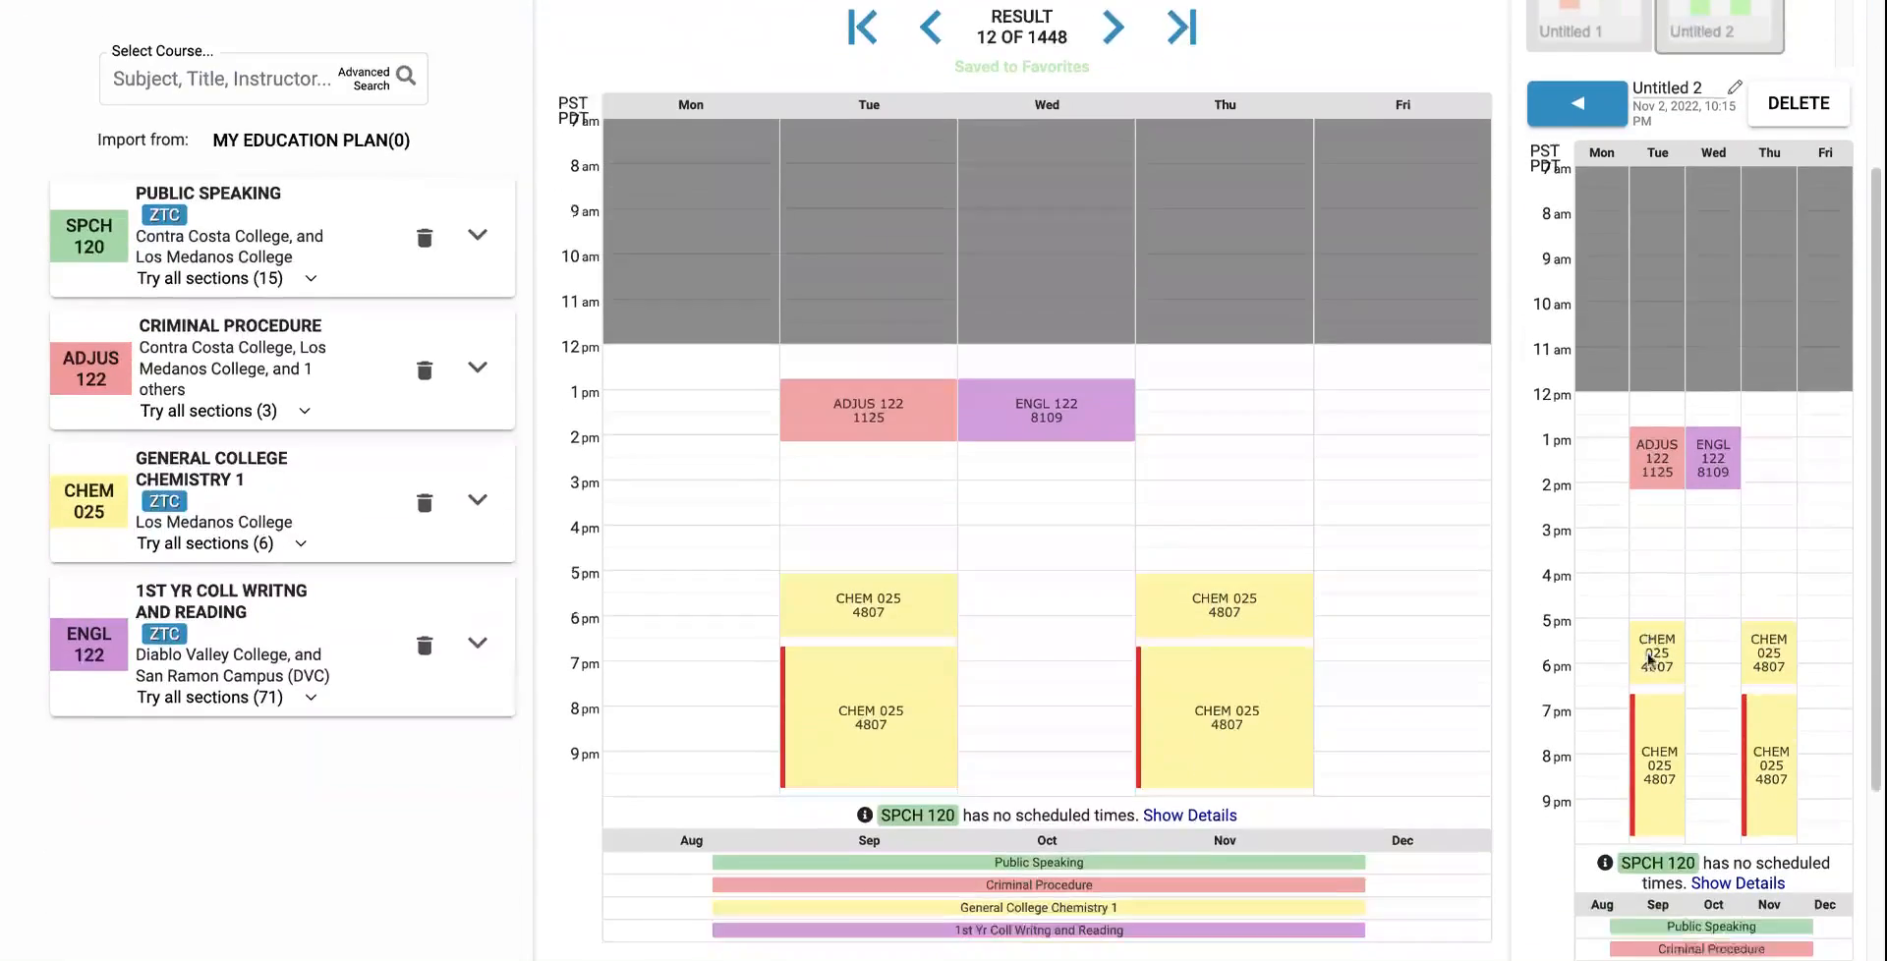
{"action": "scroll", "coordinate": [1650, 660], "scroll_direction": "up", "scroll_amount": 3}
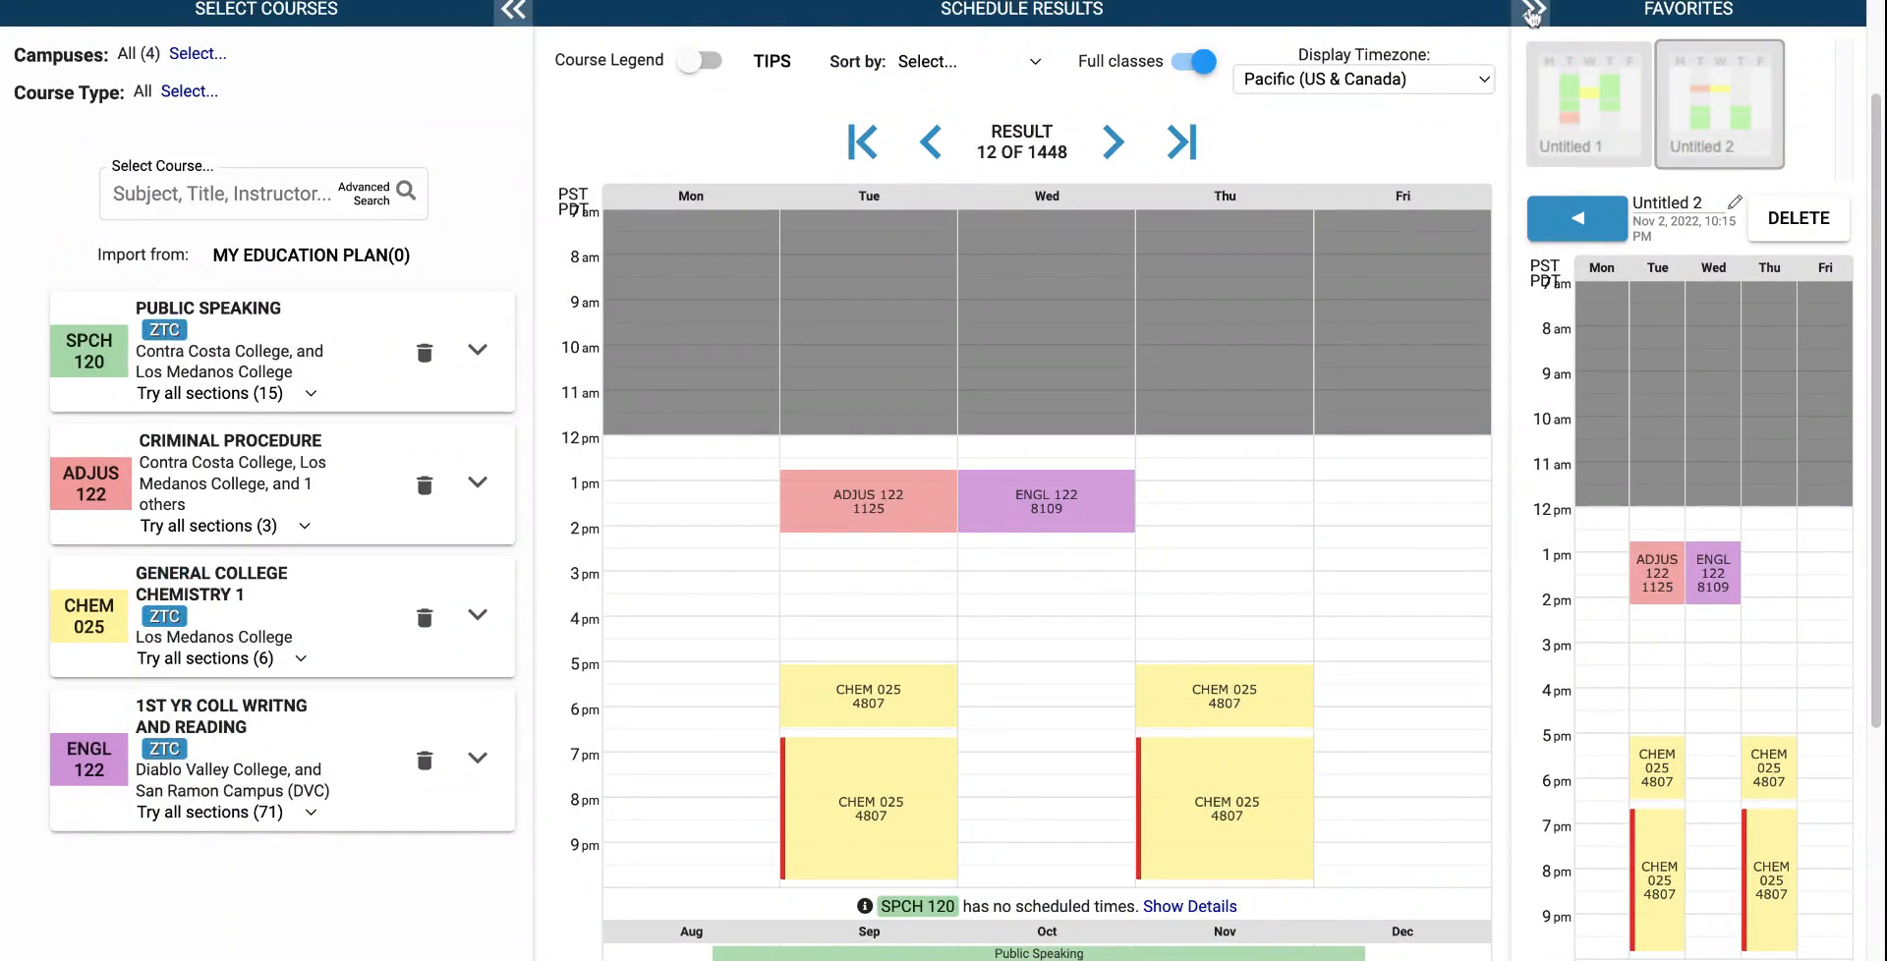
{"action": "left_click", "coordinate": [1531, 11]}
{"action": "scroll", "coordinate": [1631, 425], "scroll_direction": "down", "scroll_amount": 5}
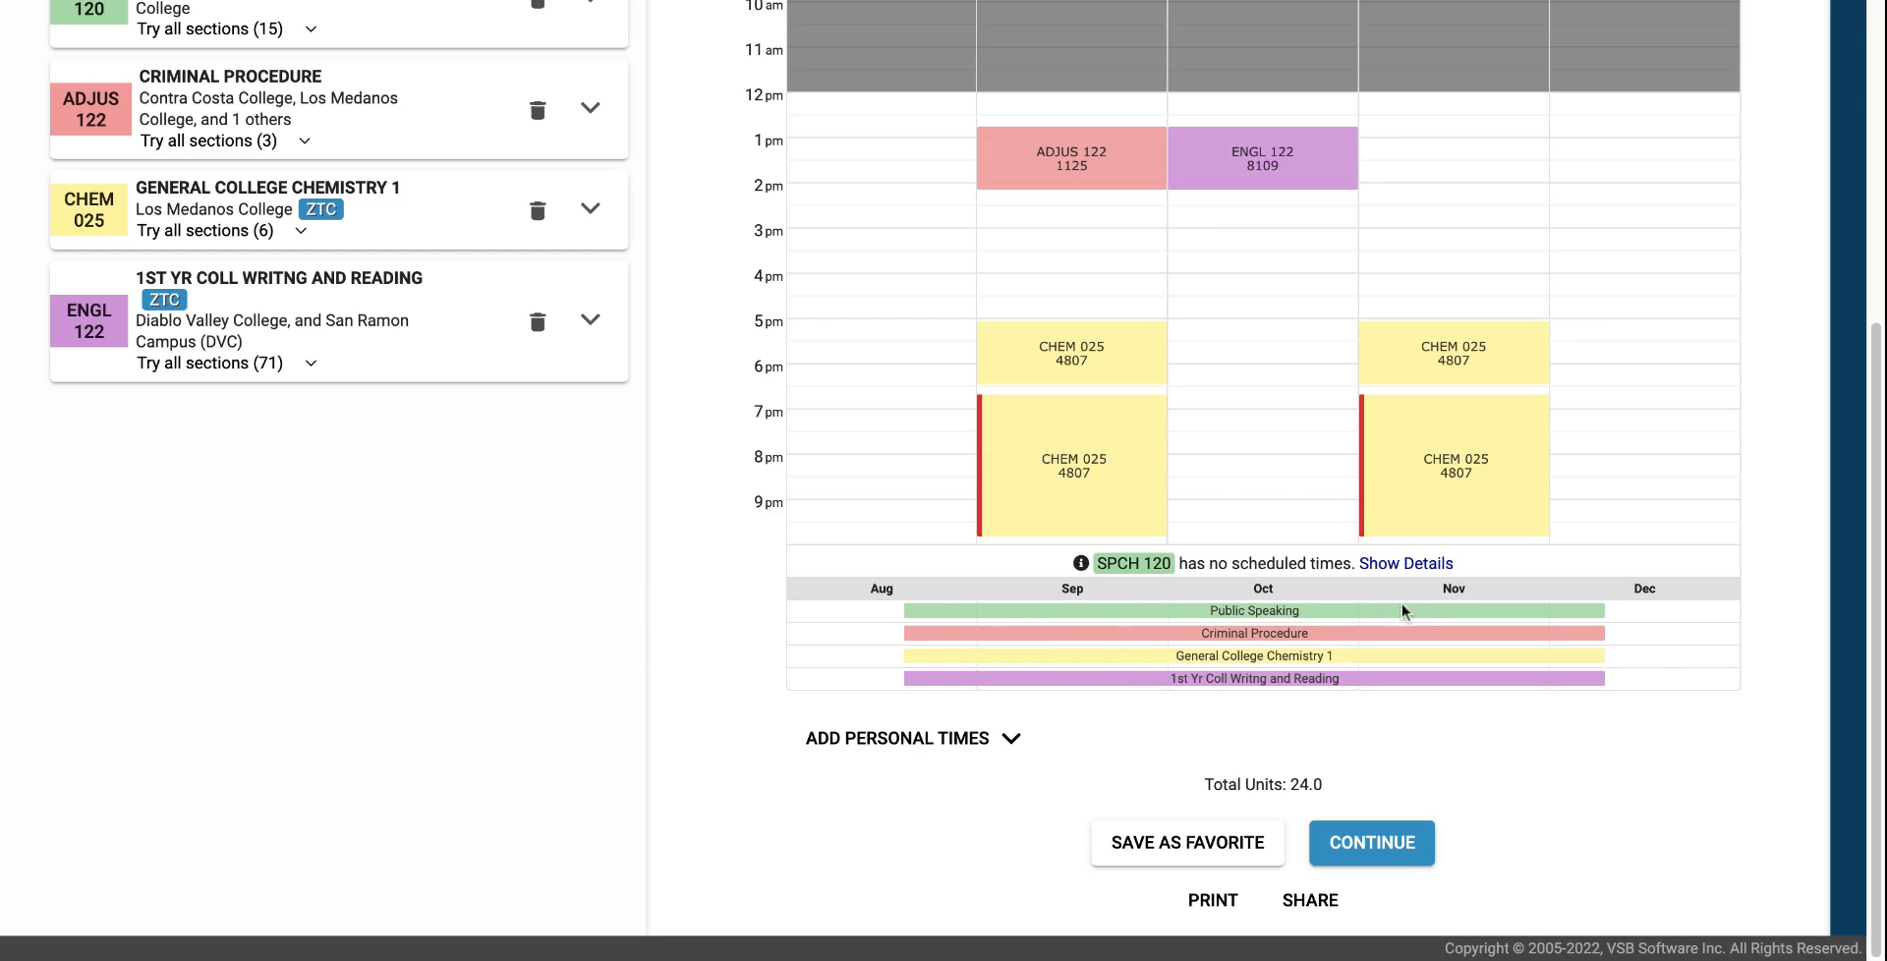
{"action": "scroll", "coordinate": [1186, 572], "scroll_direction": "up", "scroll_amount": 3}
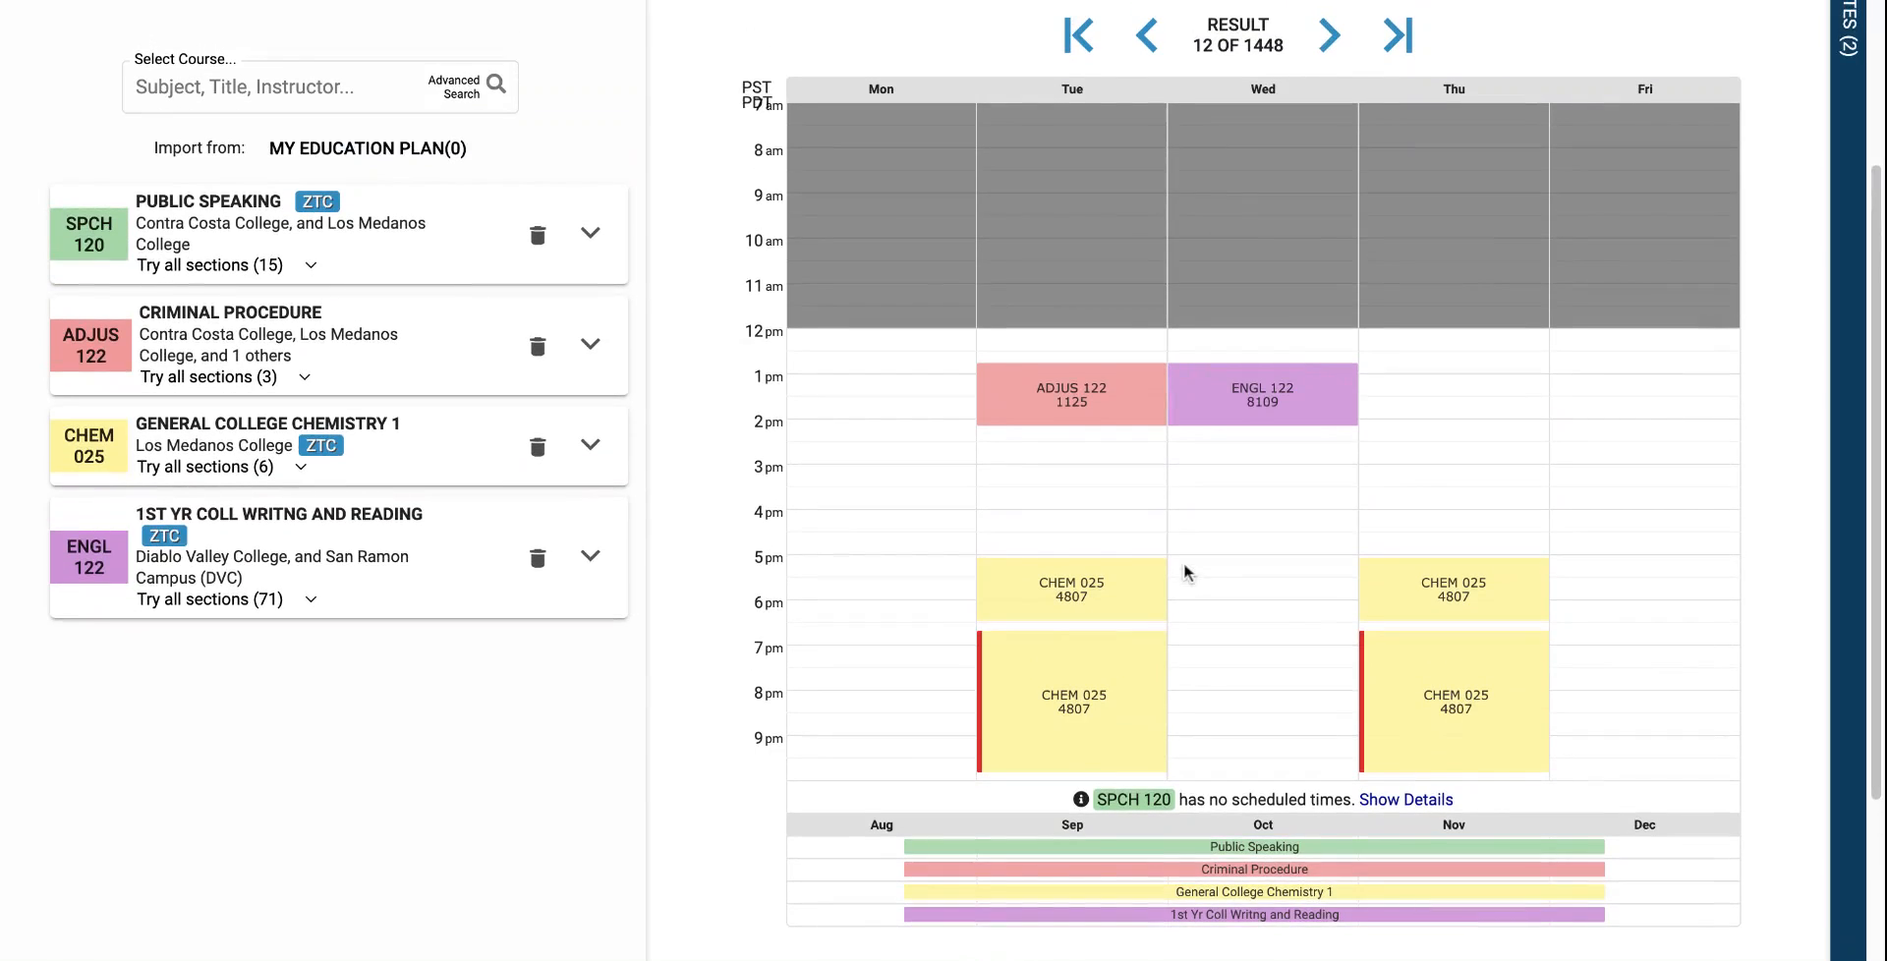
Step: Browse the schedules that follow result 12, advancing to result 17
{"action": "left_click", "coordinate": [1319, 39]}
{"action": "left_click", "coordinate": [1320, 39]}
{"action": "left_click", "coordinate": [1320, 38]}
{"action": "left_click", "coordinate": [1320, 39]}
{"action": "left_click", "coordinate": [1319, 39]}
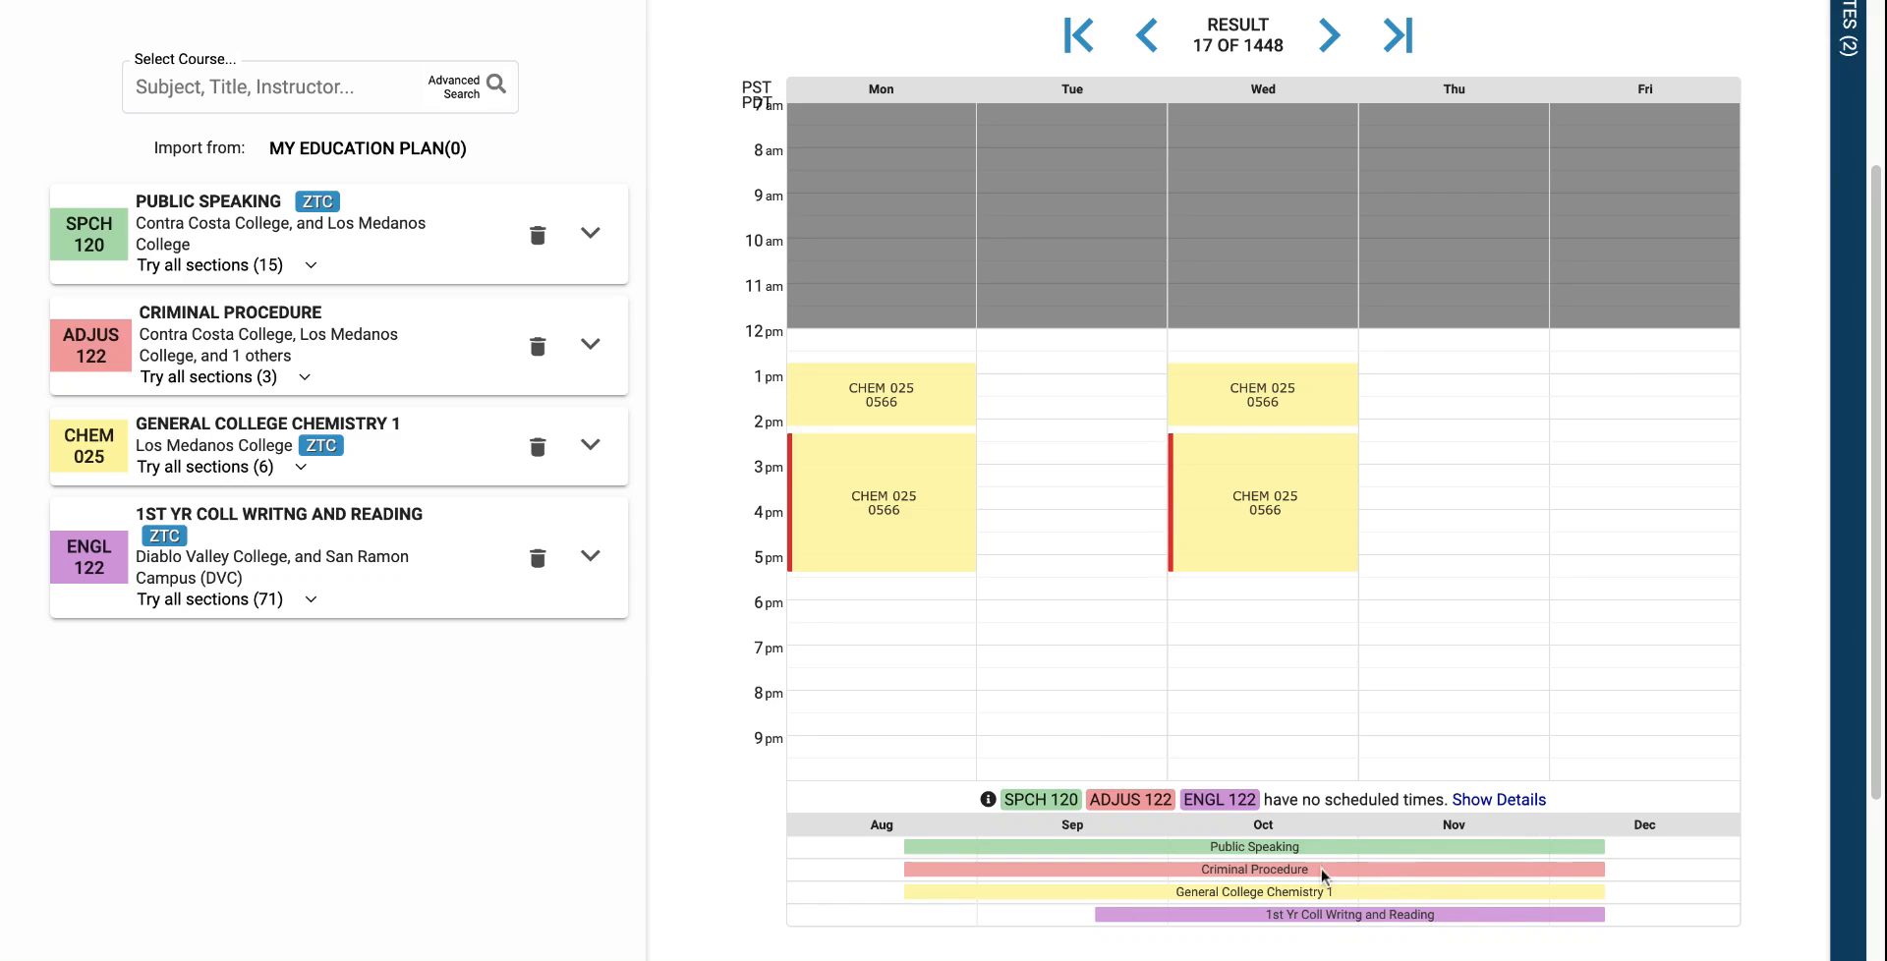
Step: Return from result 17 to schedule result 13
{"action": "scroll", "coordinate": [1277, 657], "scroll_direction": "up", "scroll_amount": 3}
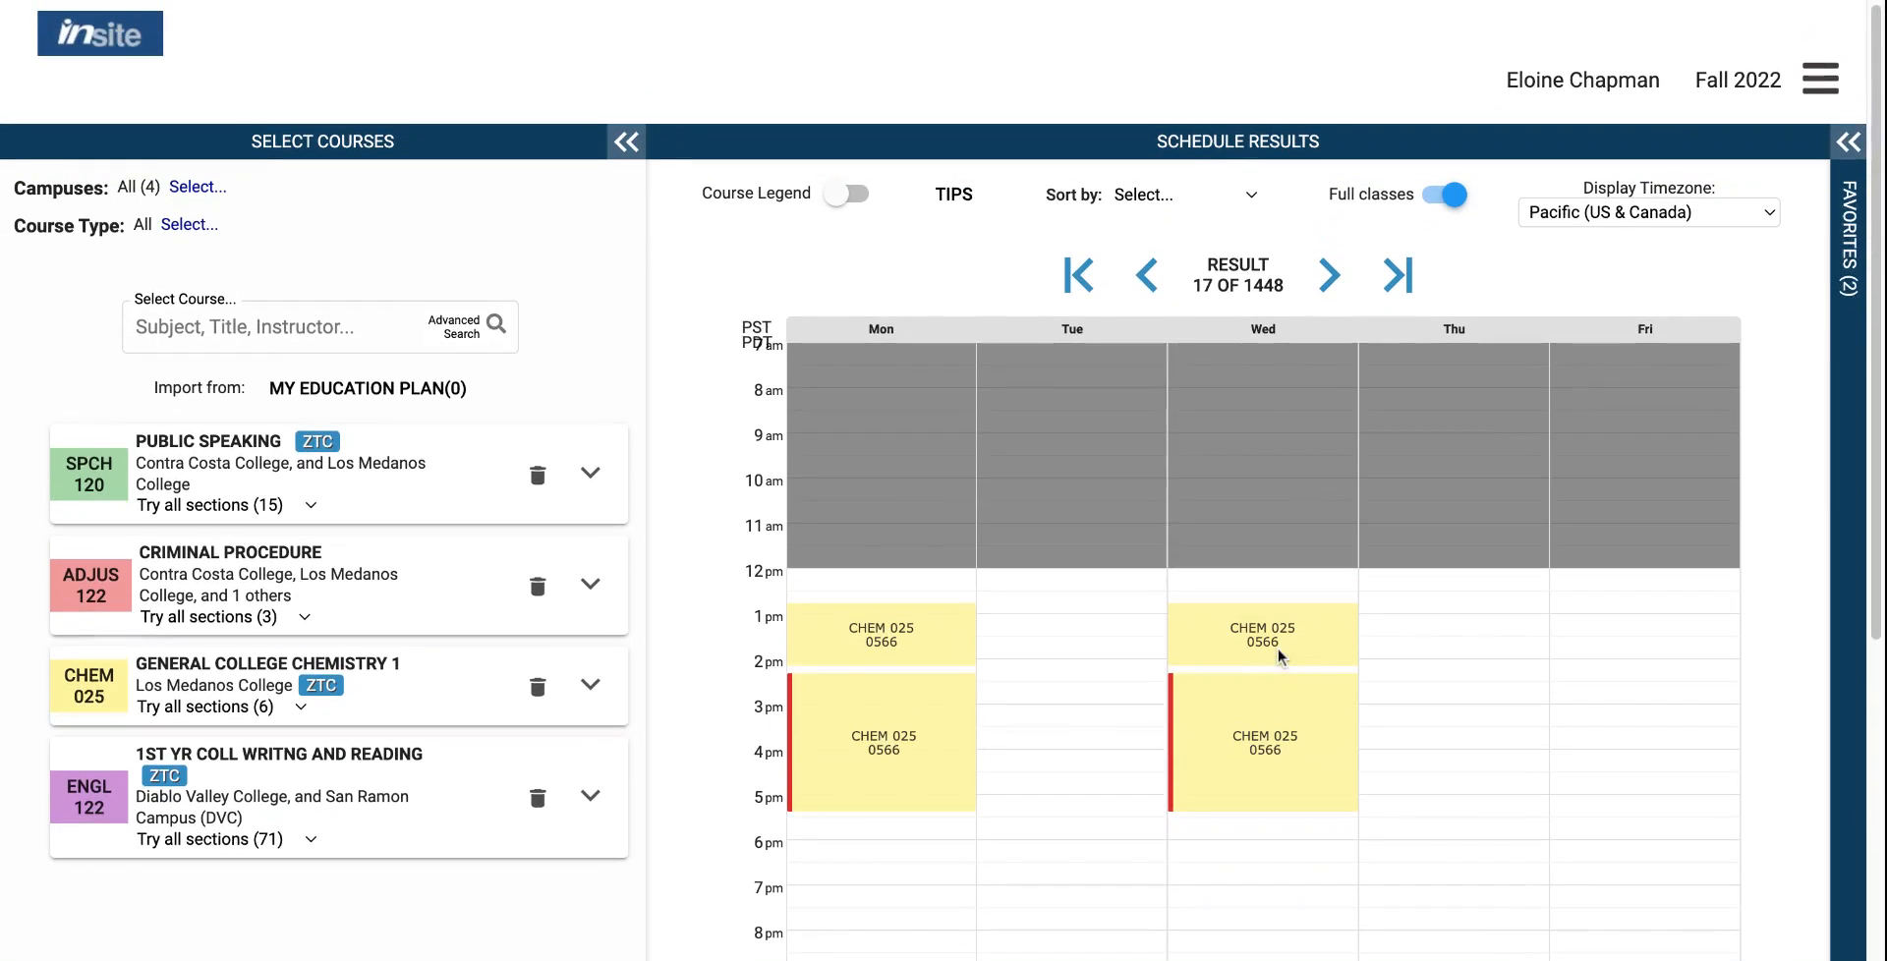
{"action": "left_click", "coordinate": [1147, 277]}
{"action": "left_click", "coordinate": [1147, 279]}
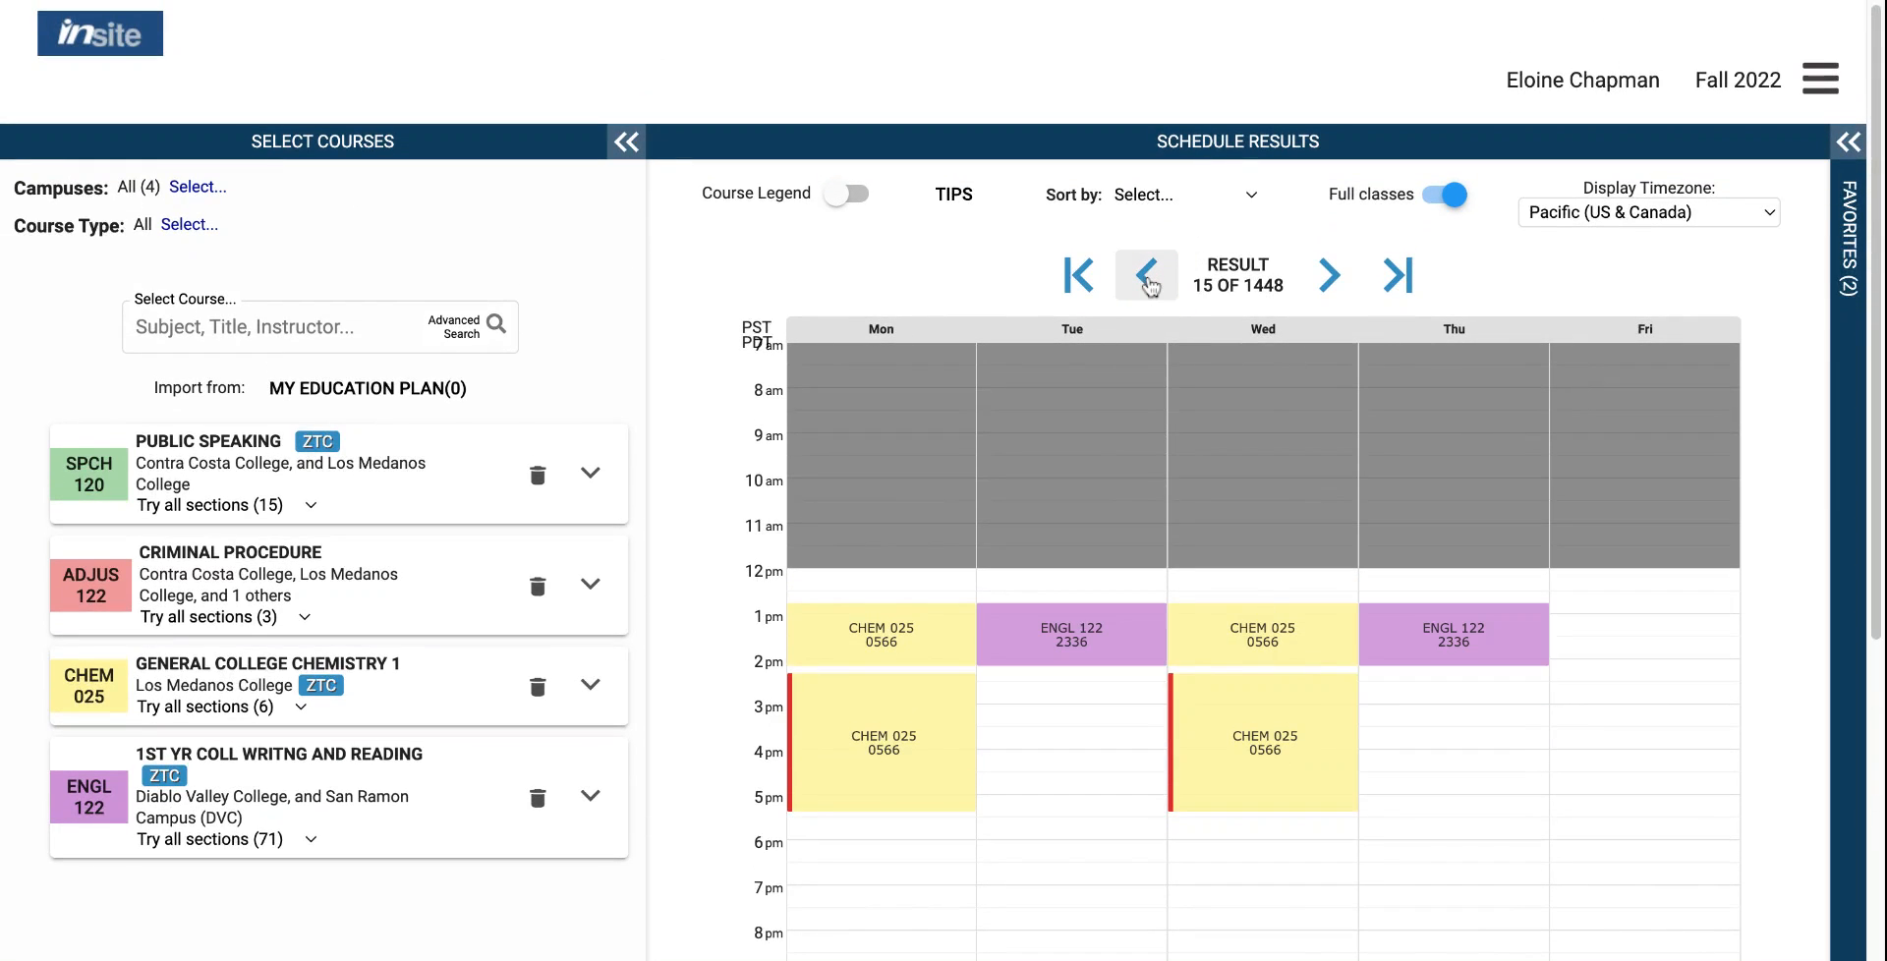
{"action": "left_click", "coordinate": [1147, 280]}
{"action": "left_click", "coordinate": [1148, 279]}
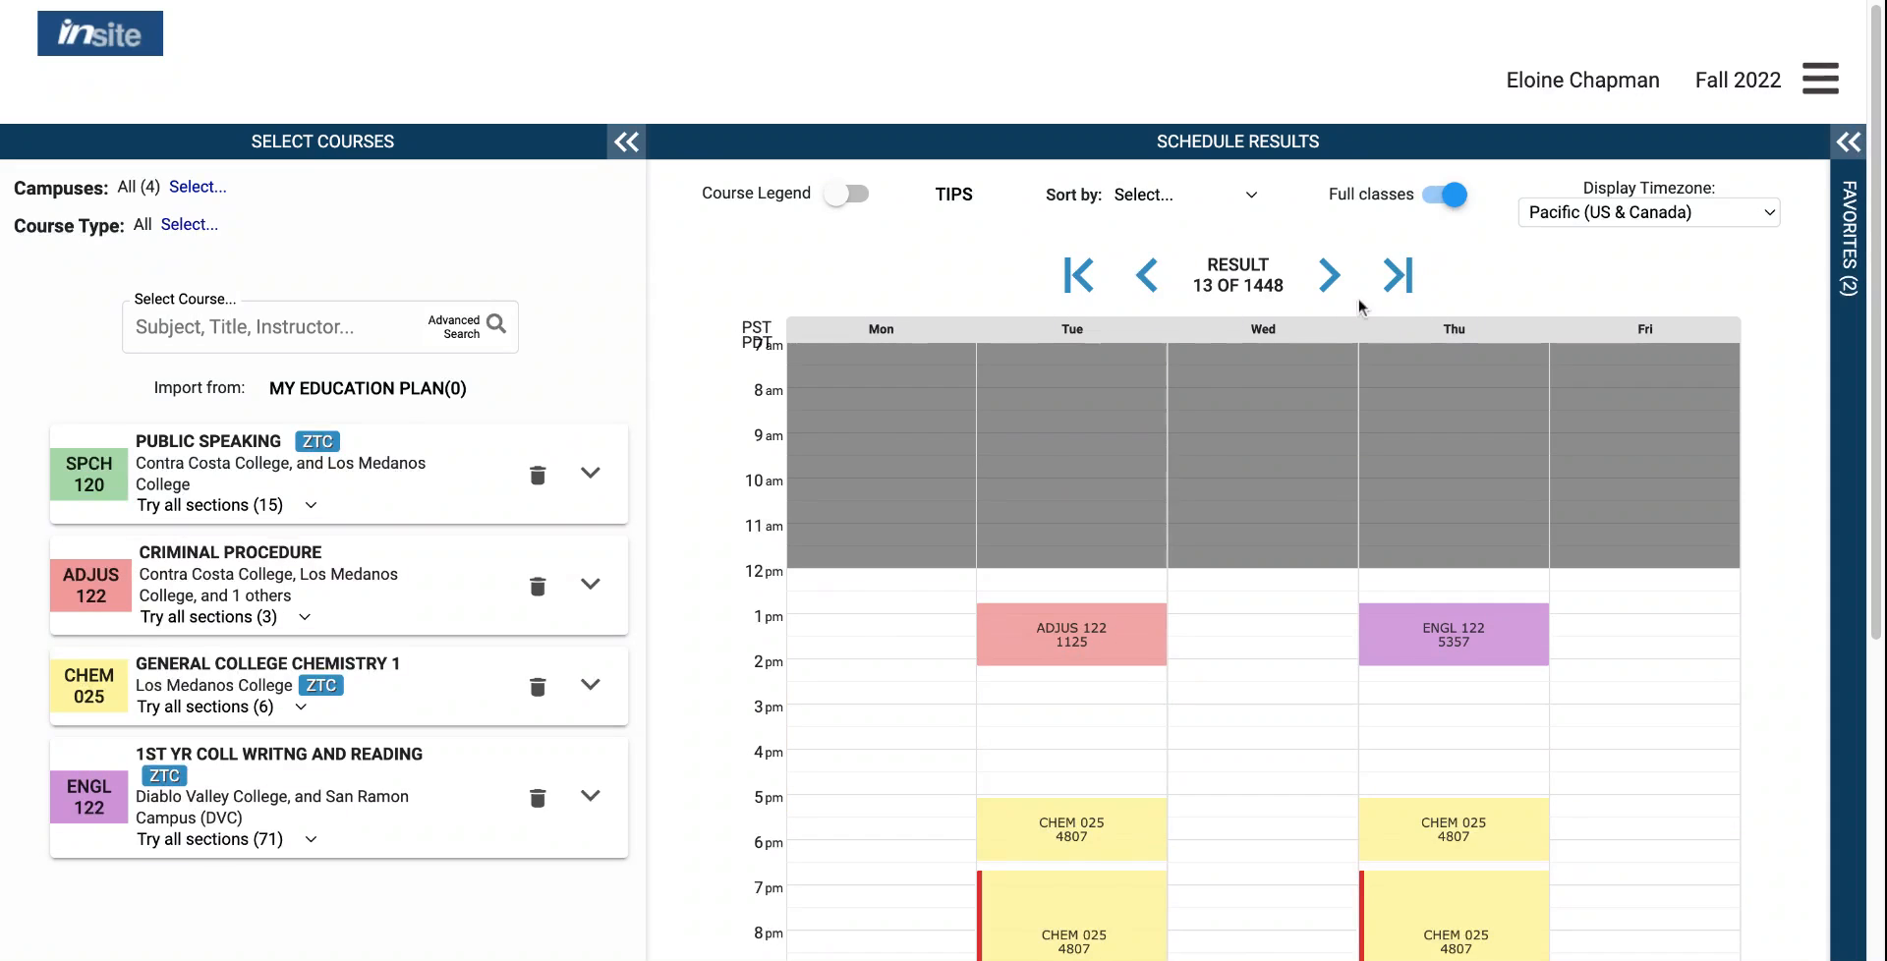
Step: Review the calendar of result 13, generate its share link, select the link text, and open the shared schedule in the browser
{"action": "scroll", "coordinate": [1357, 769], "scroll_direction": "down", "scroll_amount": 1}
{"action": "scroll", "coordinate": [1357, 769], "scroll_direction": "down", "scroll_amount": 4}
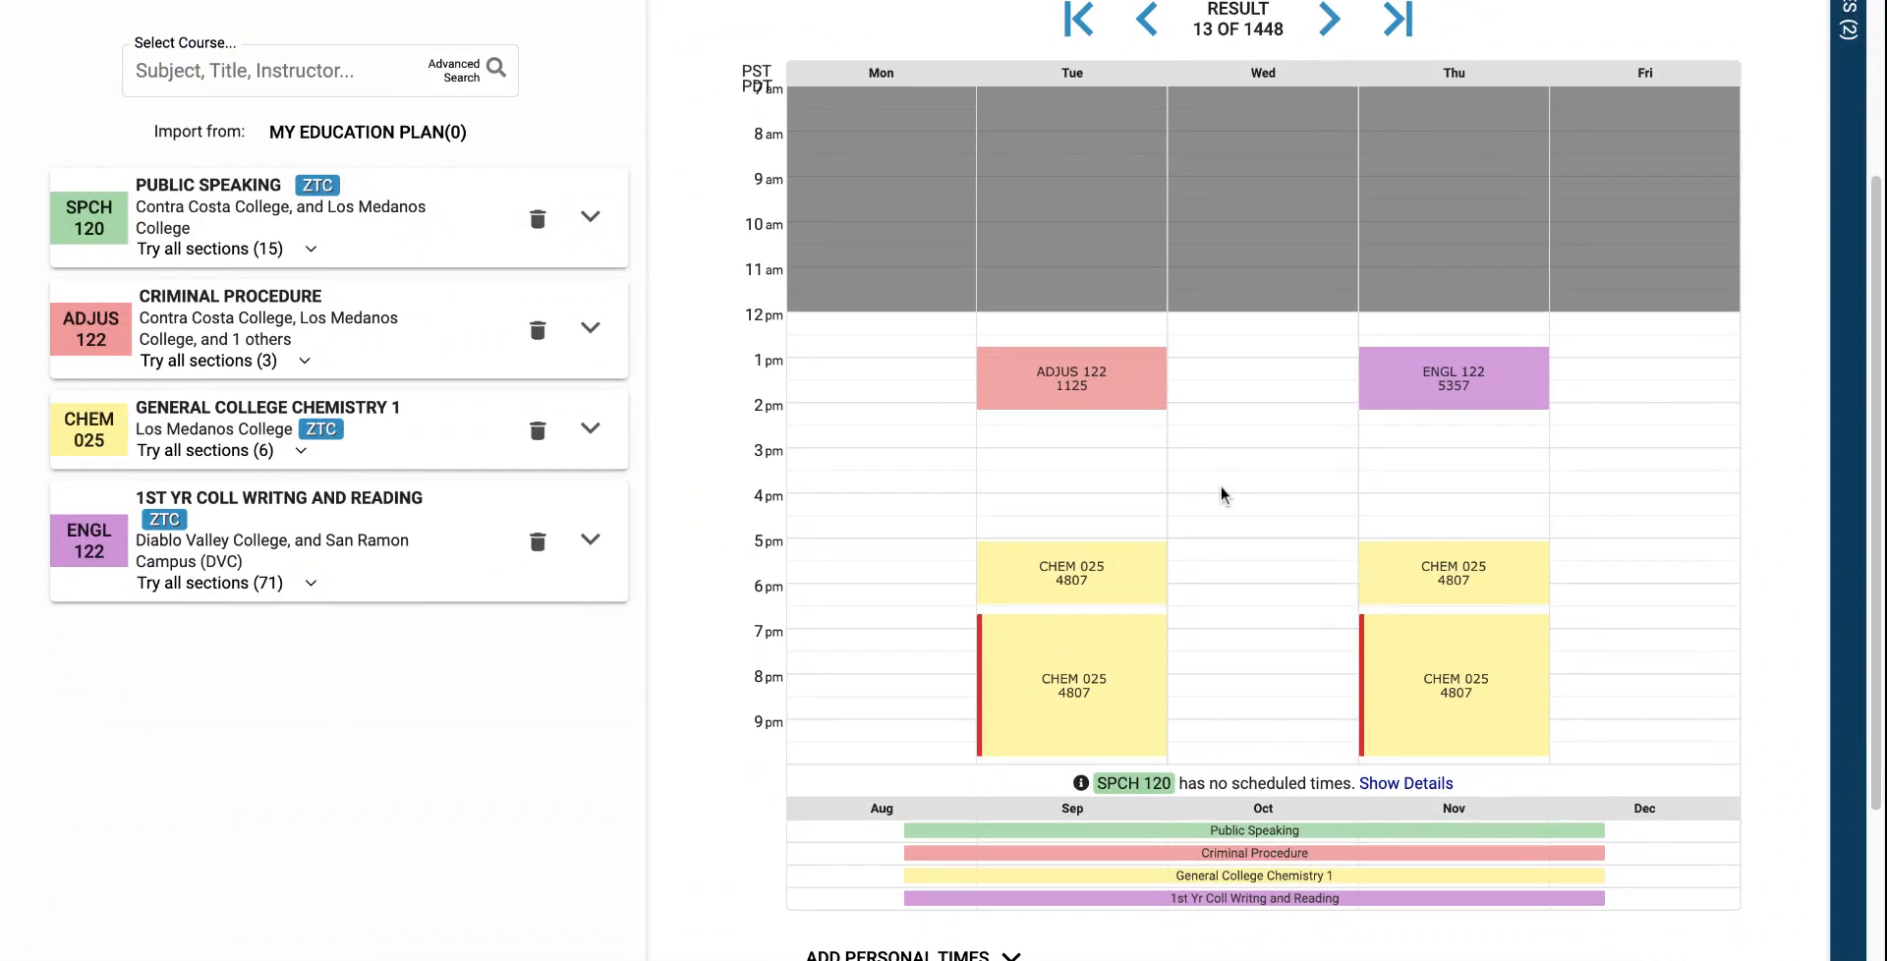
{"action": "scroll", "coordinate": [1218, 485], "scroll_direction": "down", "scroll_amount": 4}
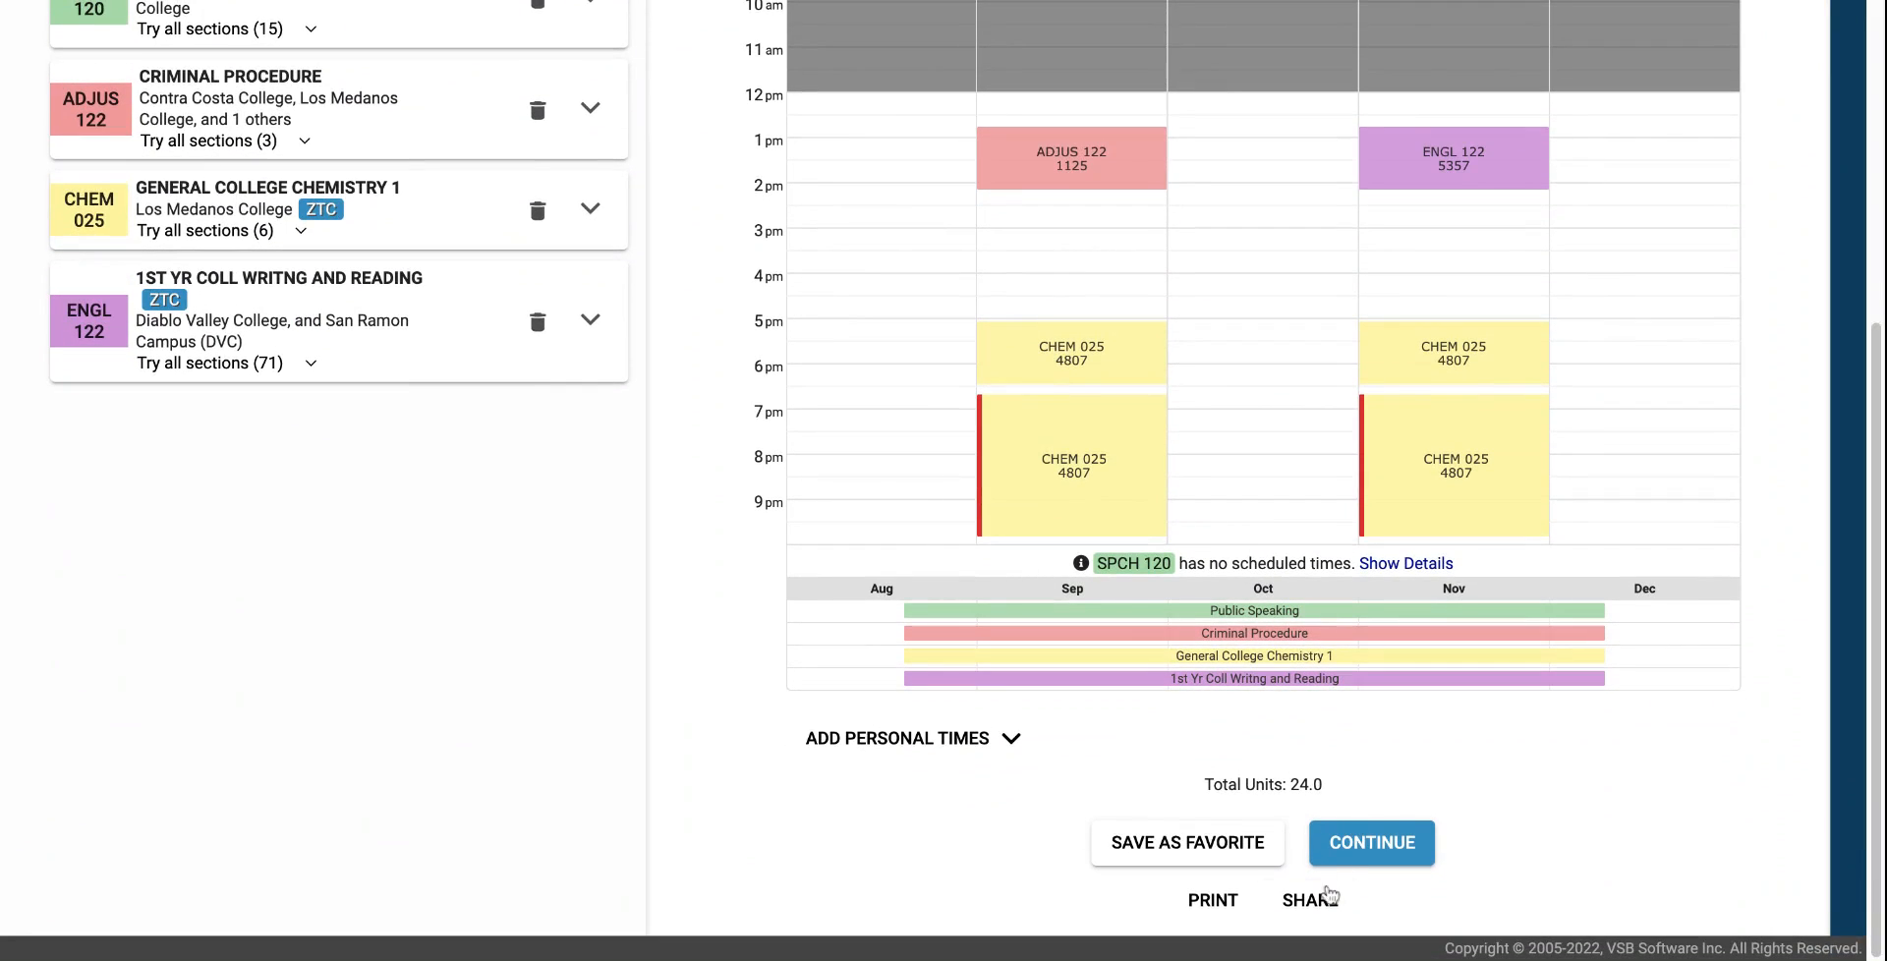
{"action": "left_click", "coordinate": [1315, 901]}
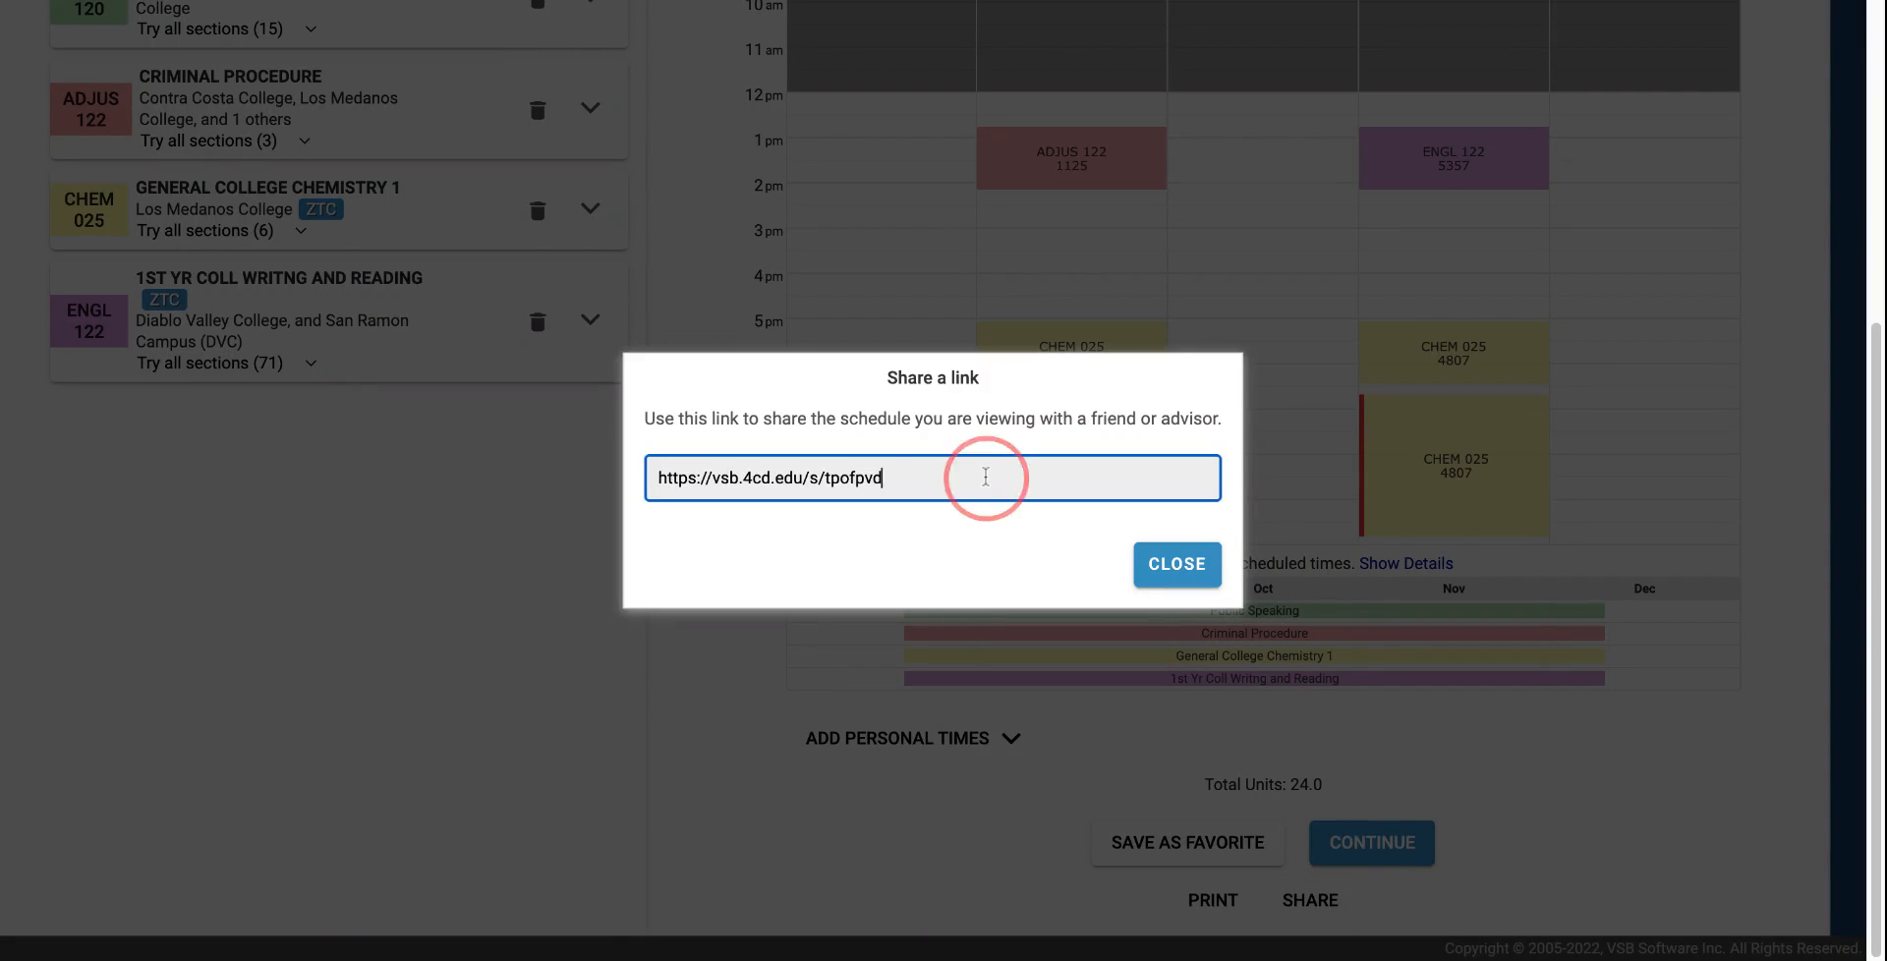
{"action": "left_click", "coordinate": [985, 477]}
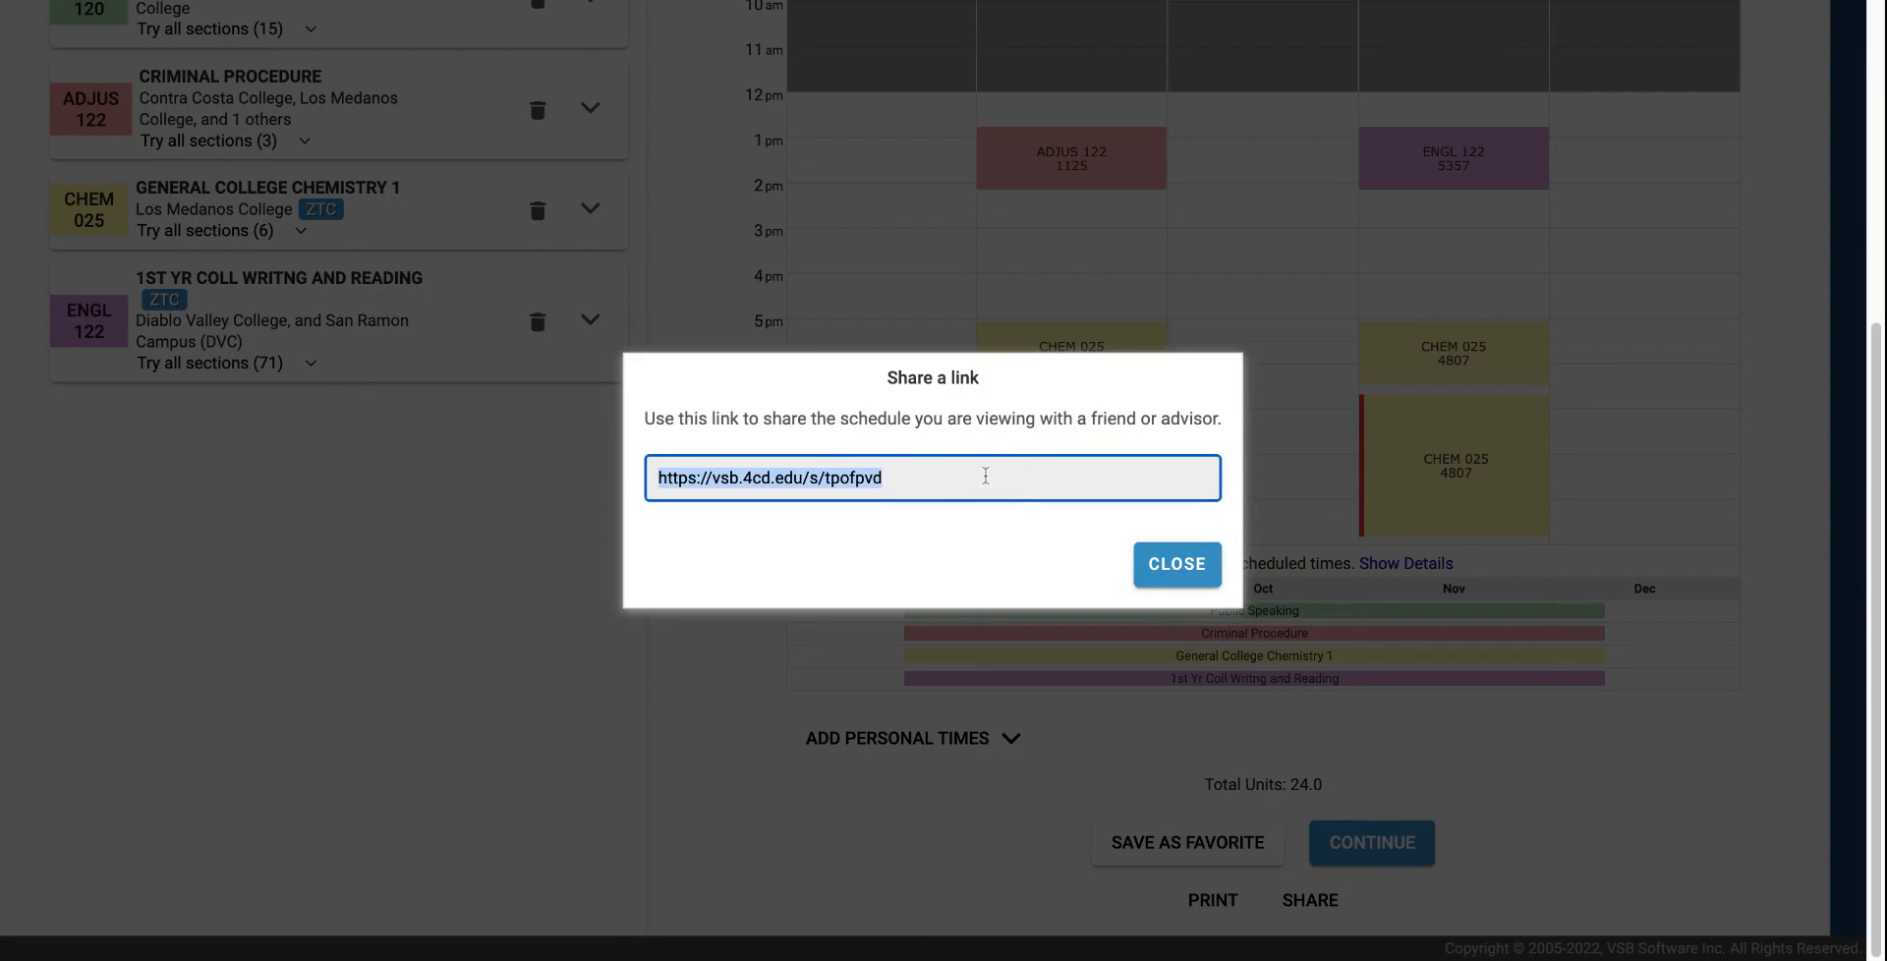
{"action": "left_click", "coordinate": [745, 0]}
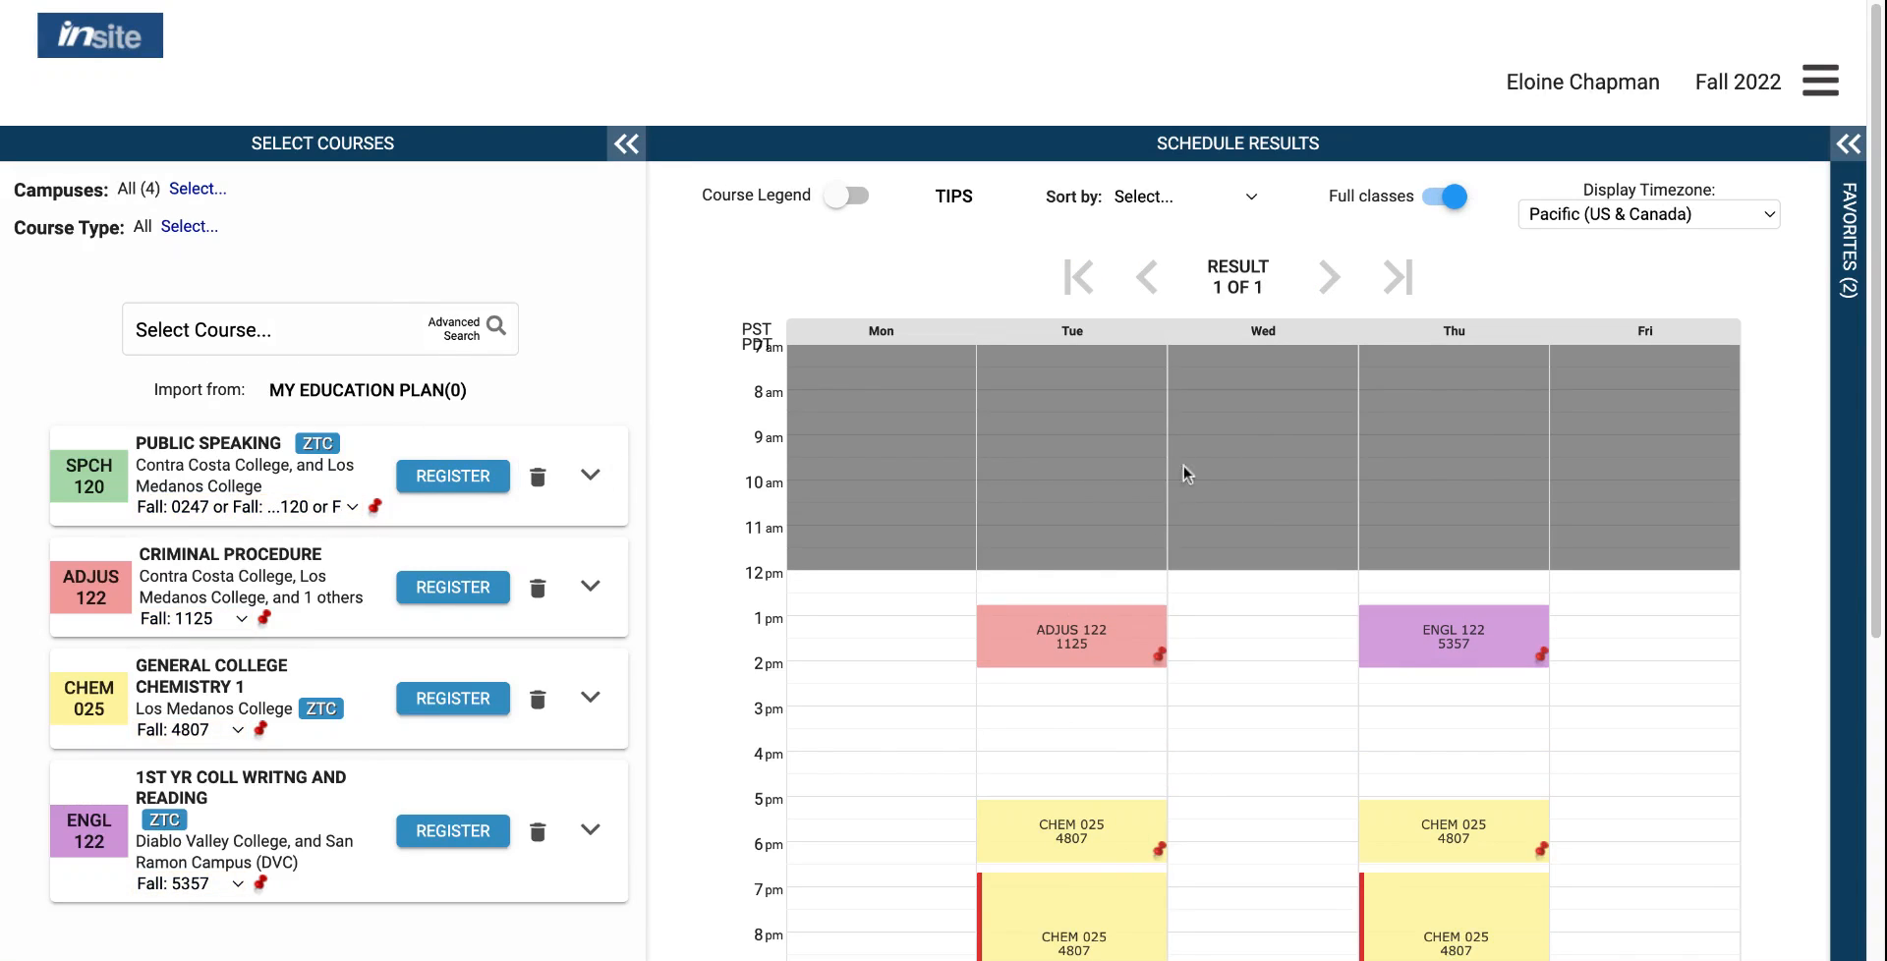
Step: Look over the shared schedule and unpin the sections of ENGL 122, CHEM 025, ADJUS 122 and SPCH 120
{"action": "scroll", "coordinate": [1229, 605], "scroll_direction": "down", "scroll_amount": 5}
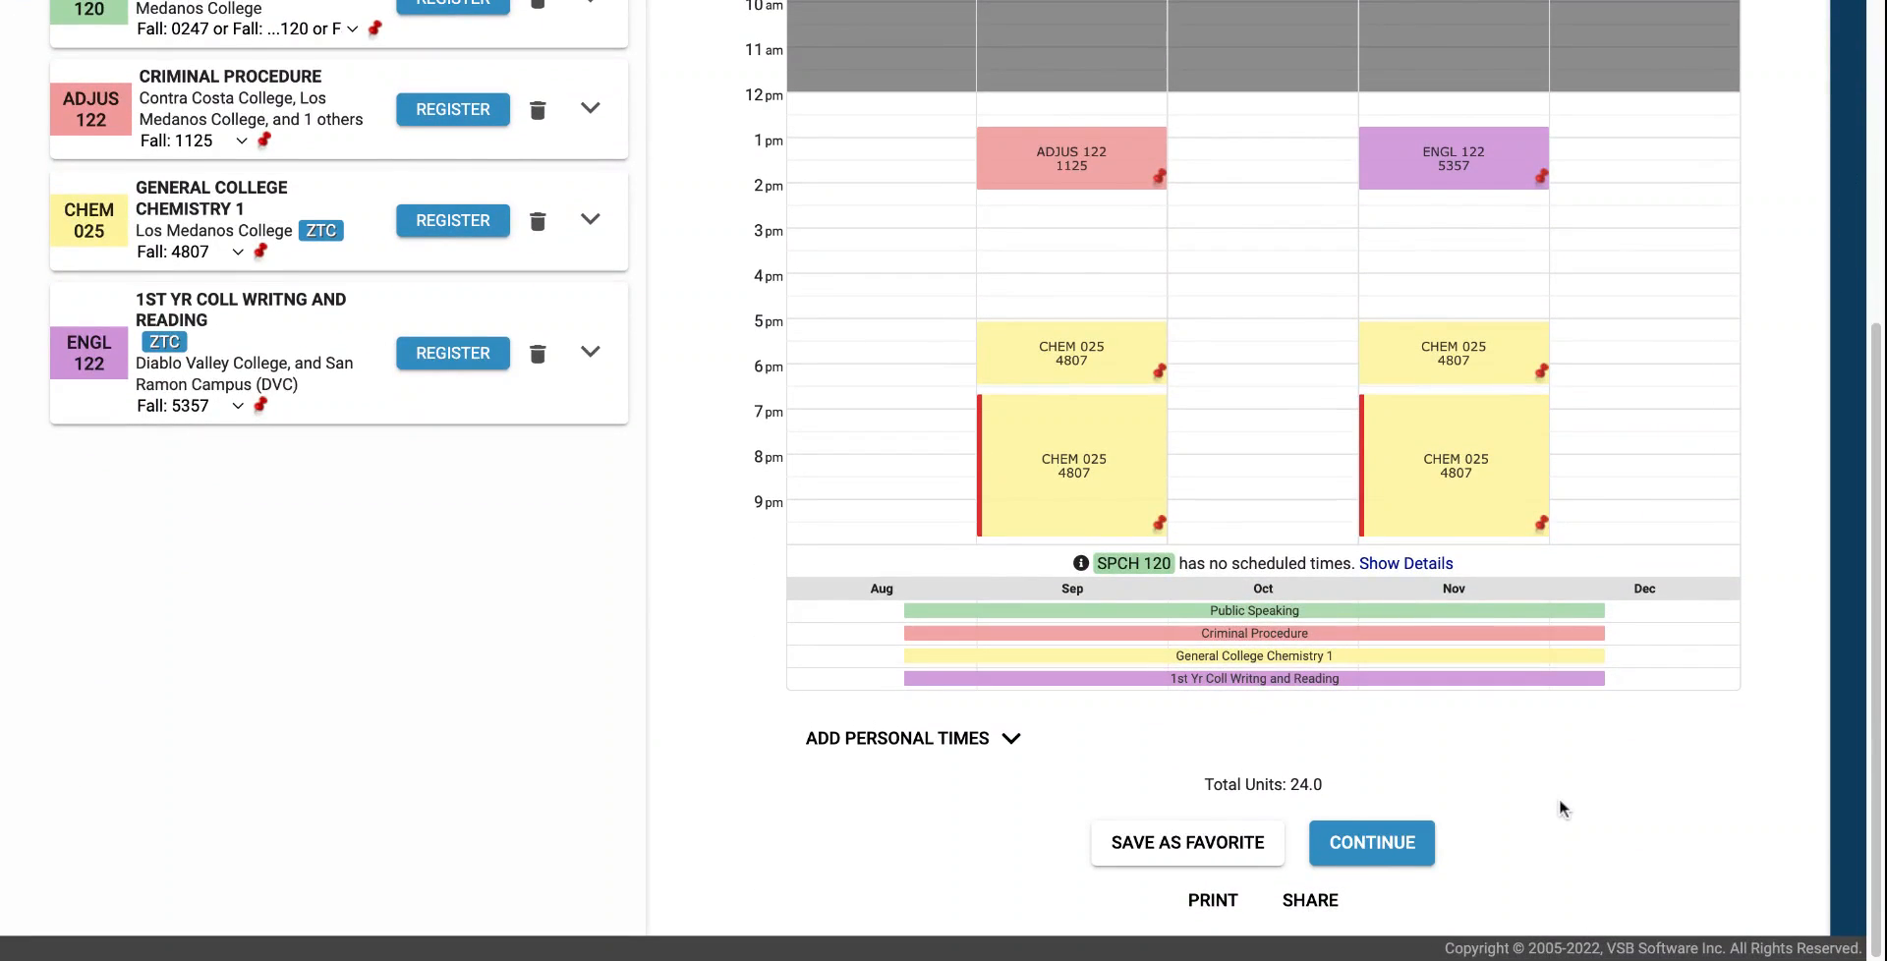
{"action": "scroll", "coordinate": [1561, 805], "scroll_direction": "up", "scroll_amount": 3}
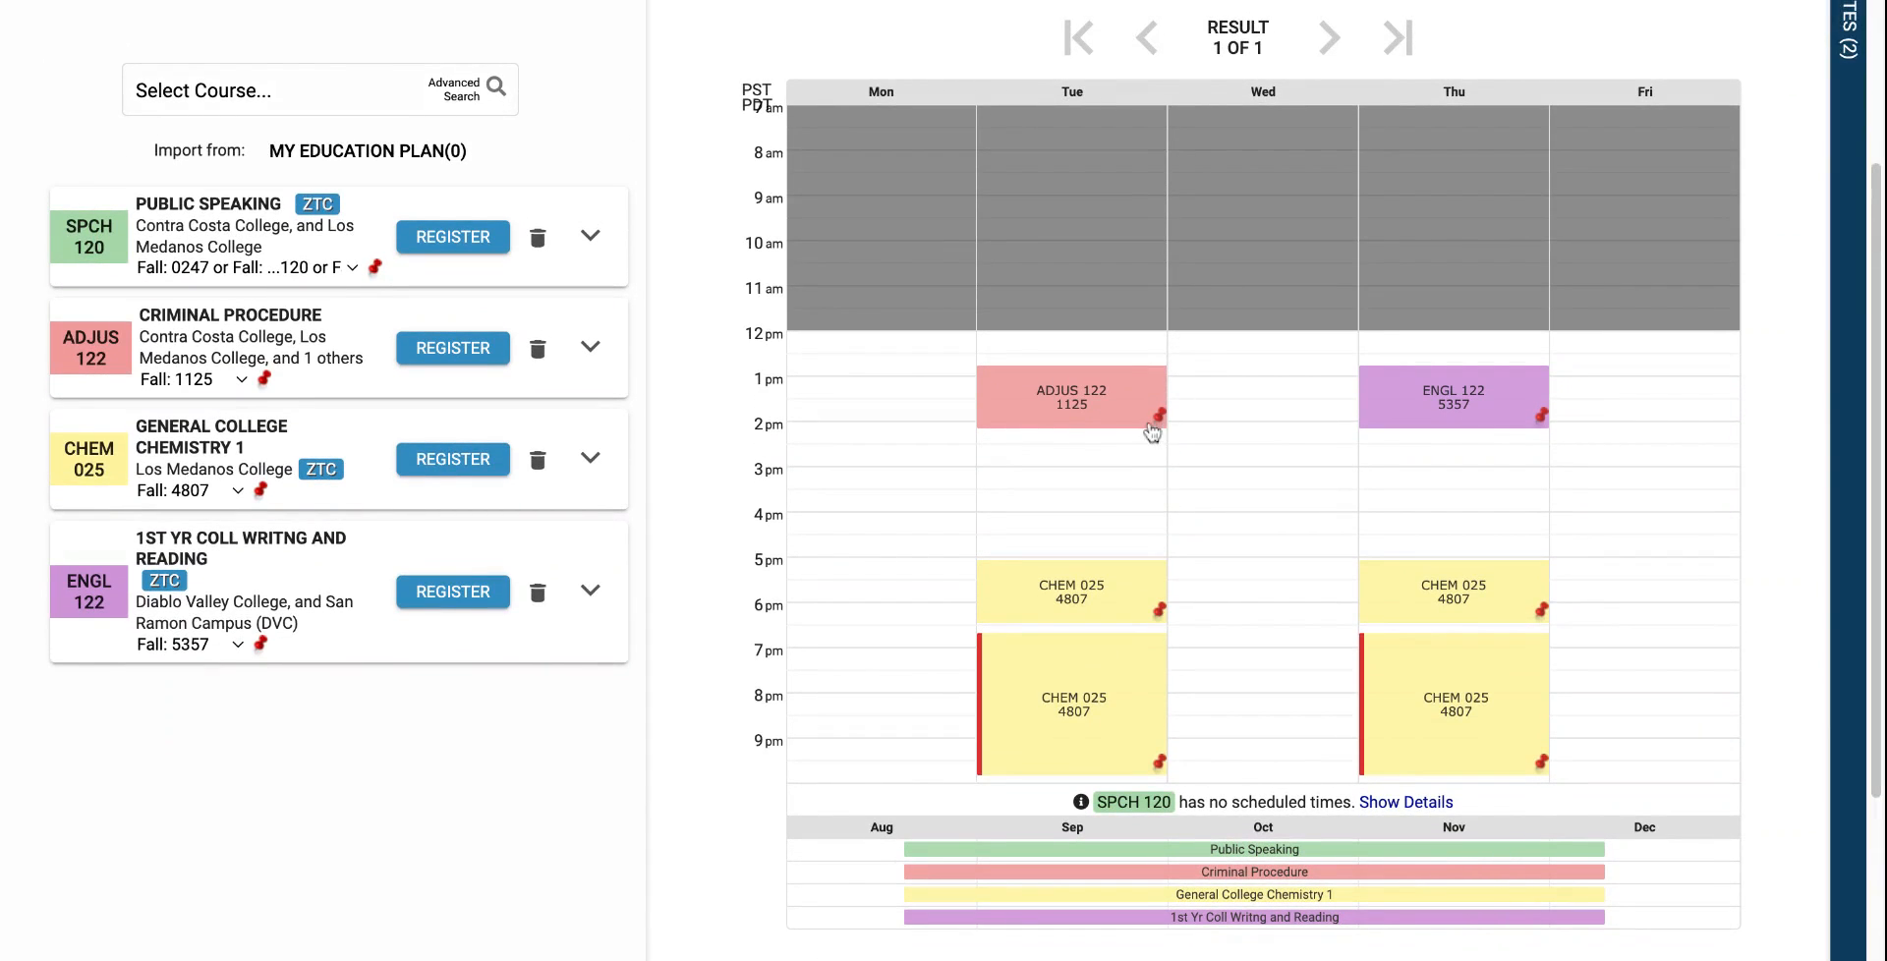
{"action": "left_click", "coordinate": [260, 644]}
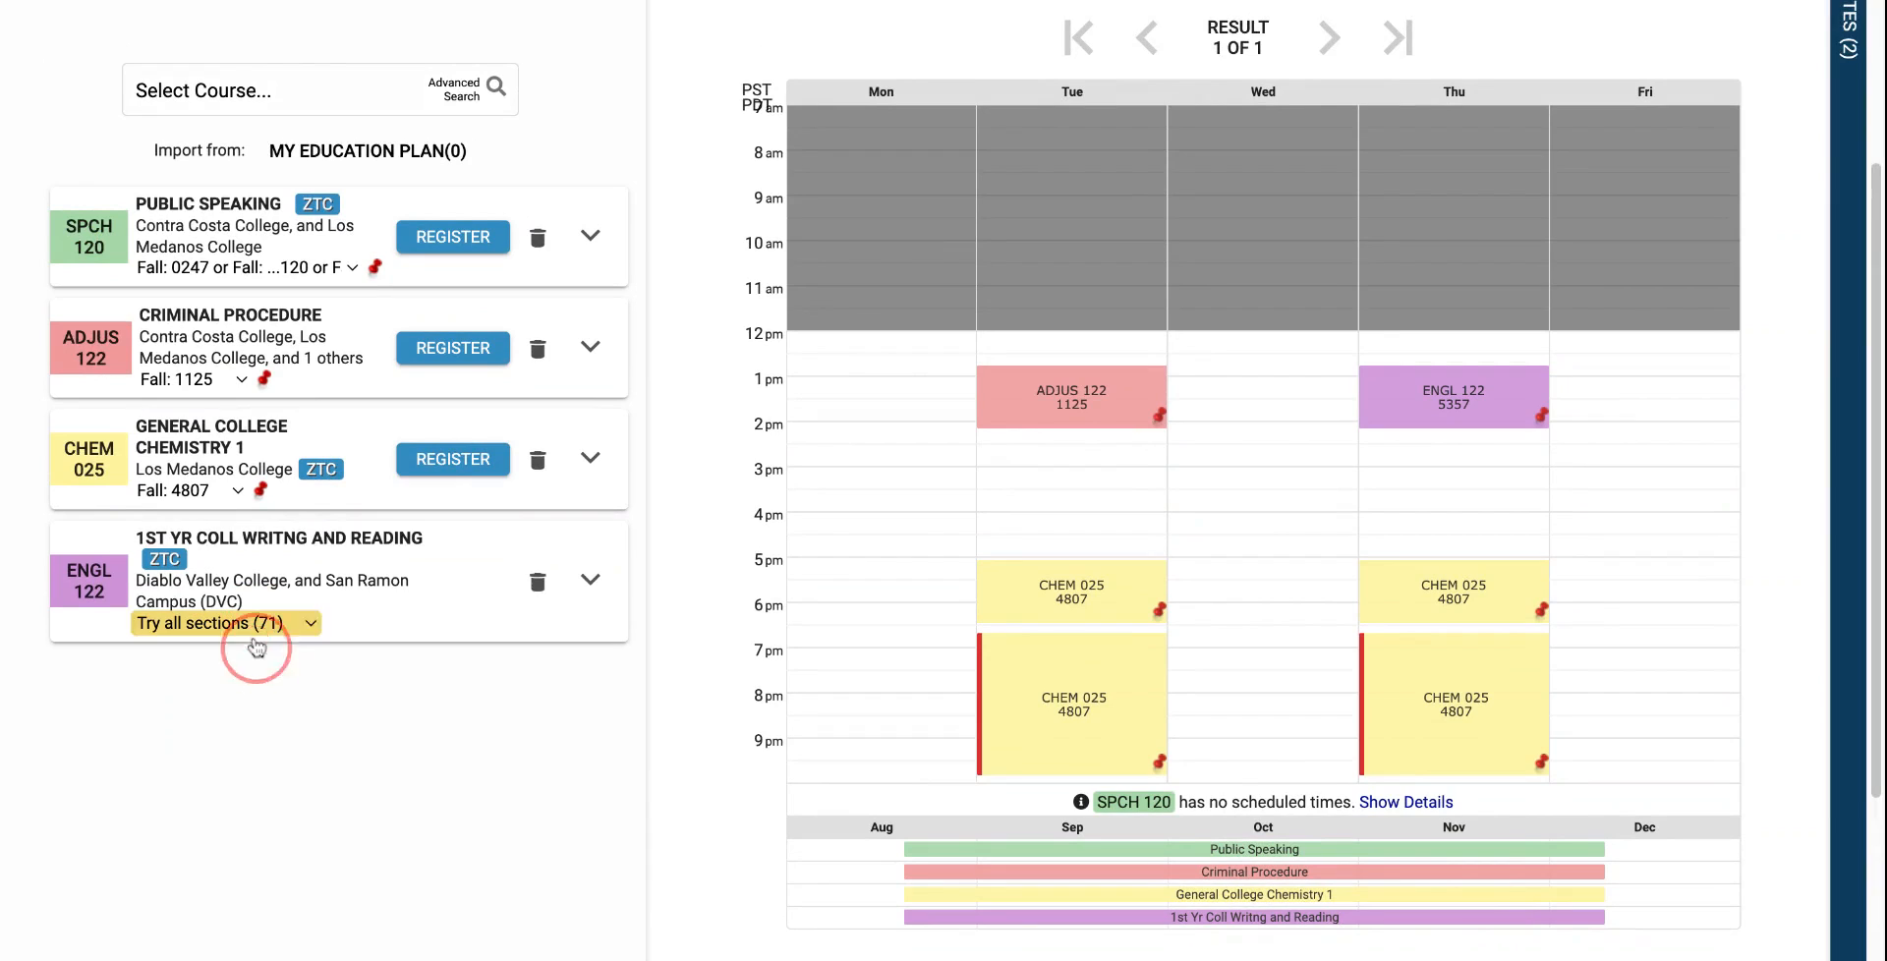
{"action": "left_click", "coordinate": [261, 489]}
{"action": "left_click", "coordinate": [263, 379]}
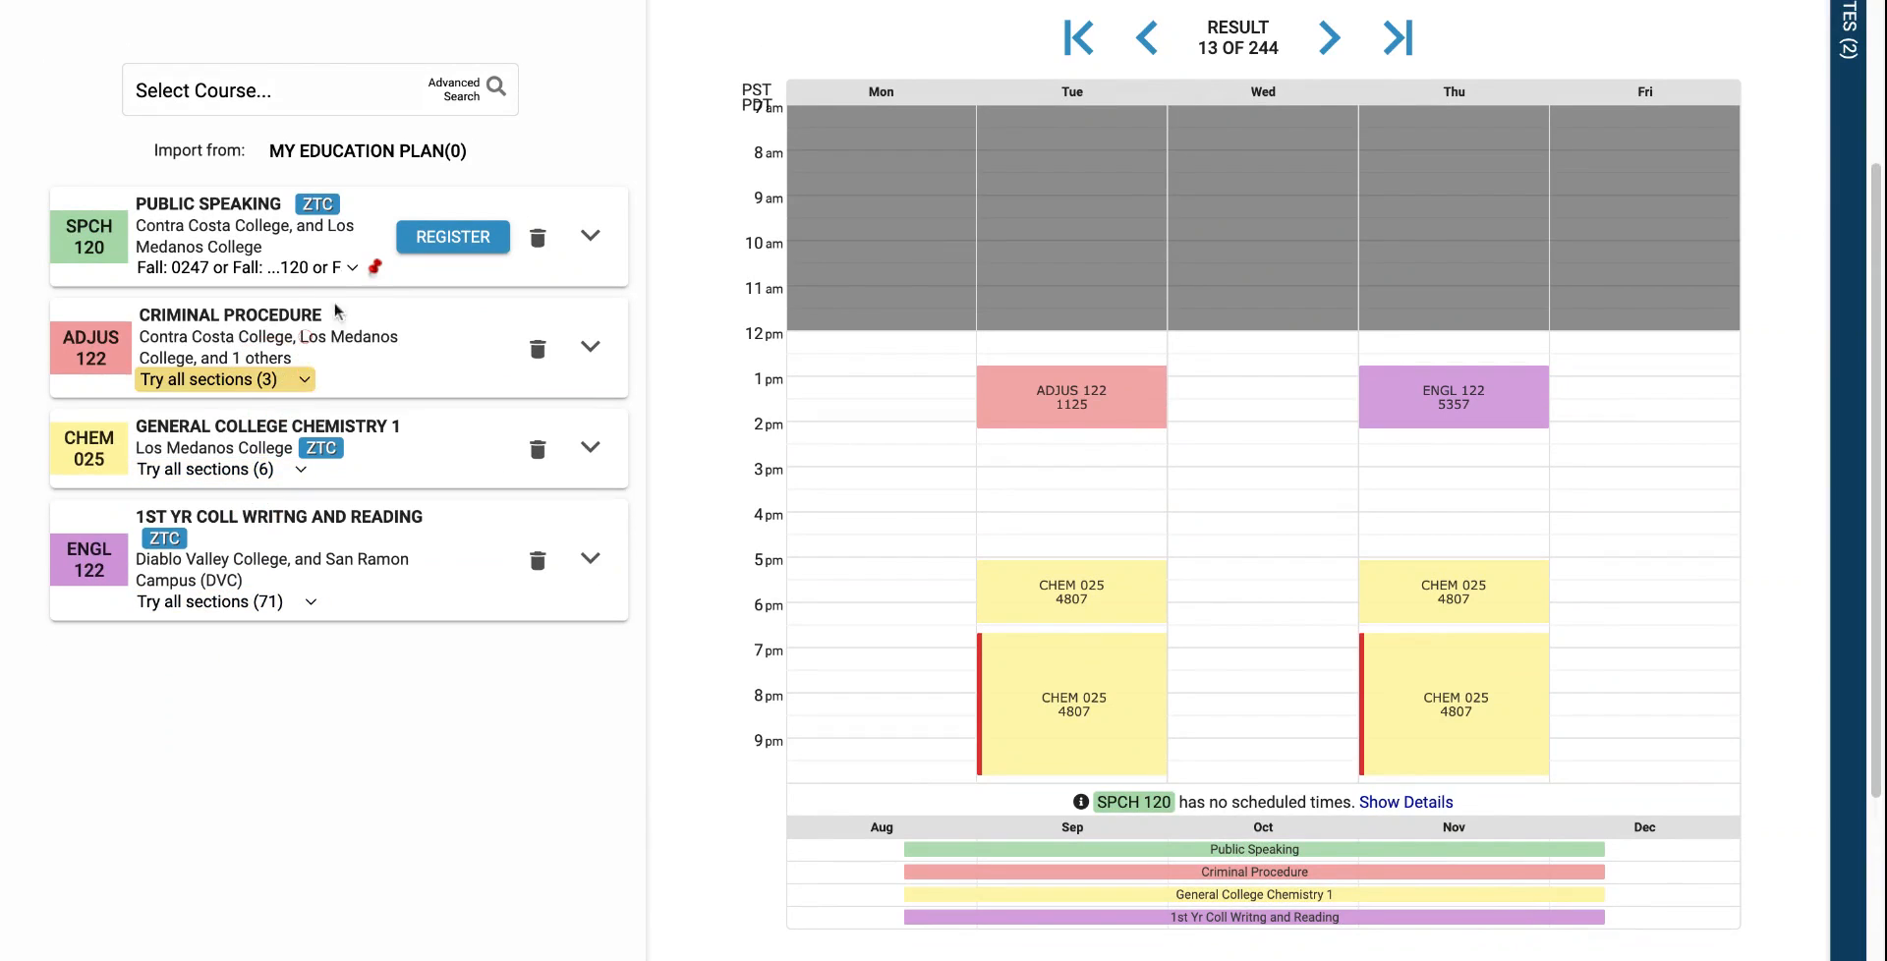
{"action": "left_click", "coordinate": [372, 267]}
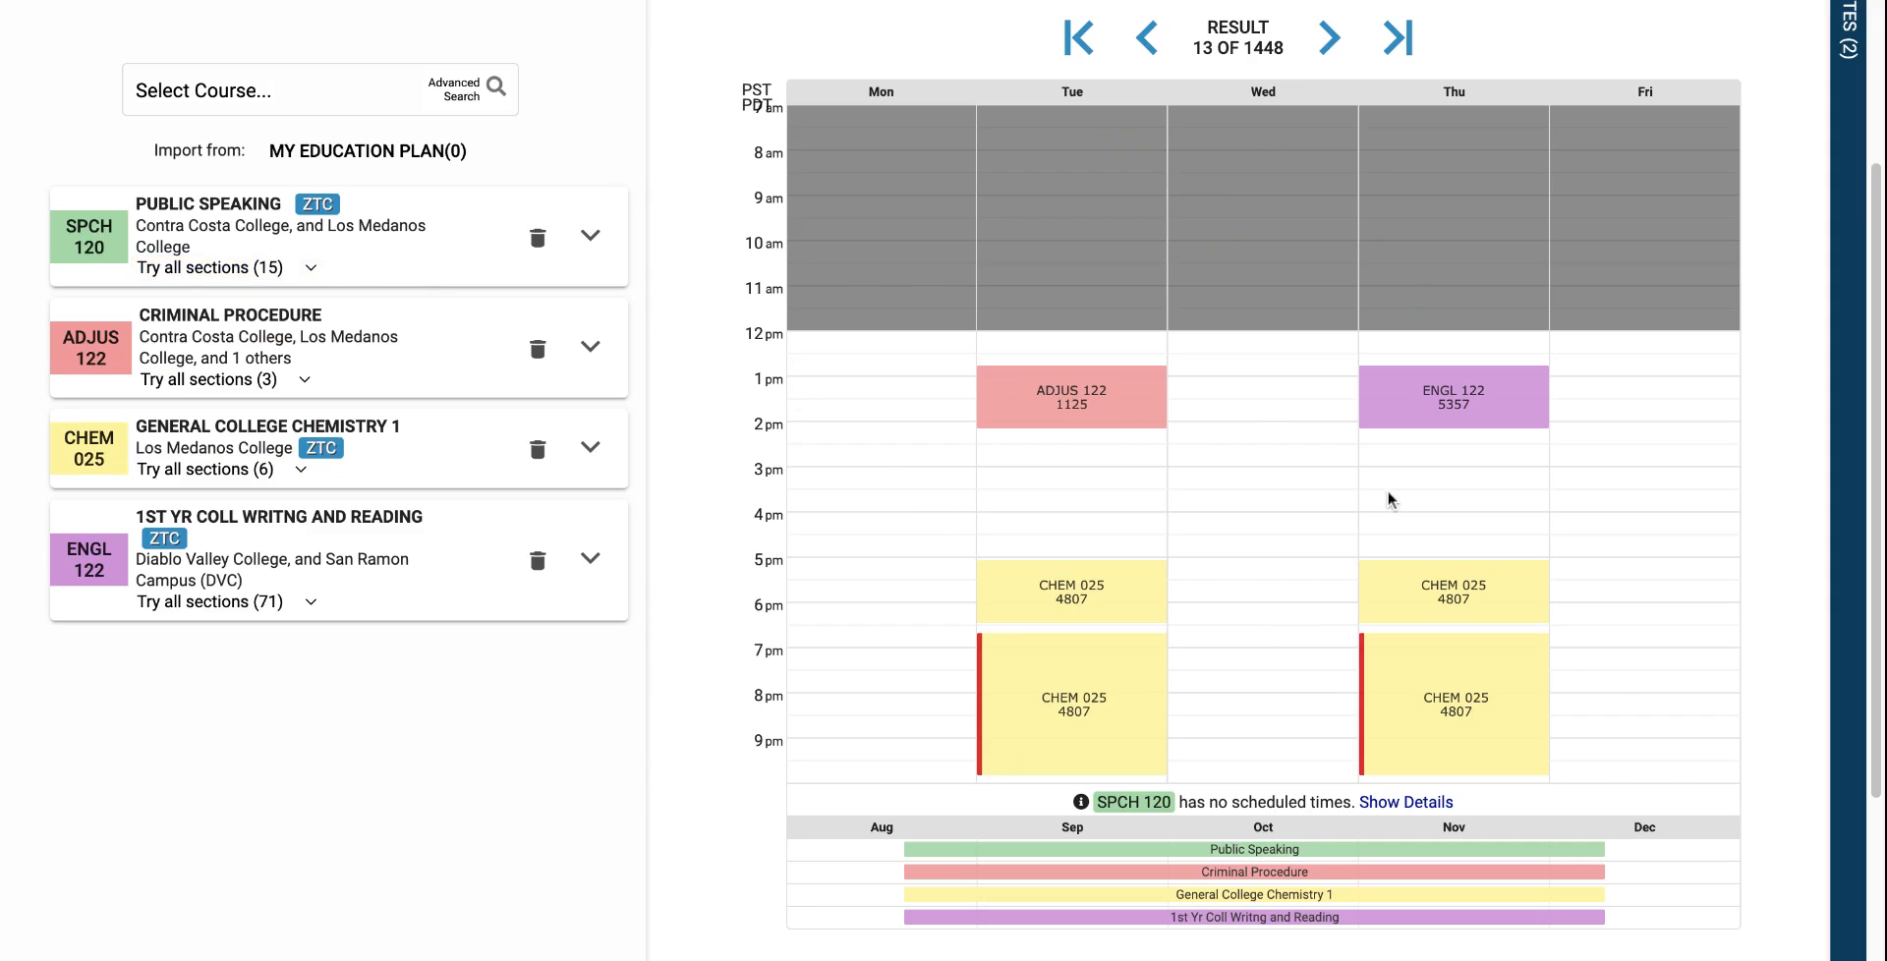
Step: Pin ADJUS 122 section 1125 on Tuesday and browse the matching schedules from result 13 to result 21
{"action": "left_click", "coordinate": [1141, 417]}
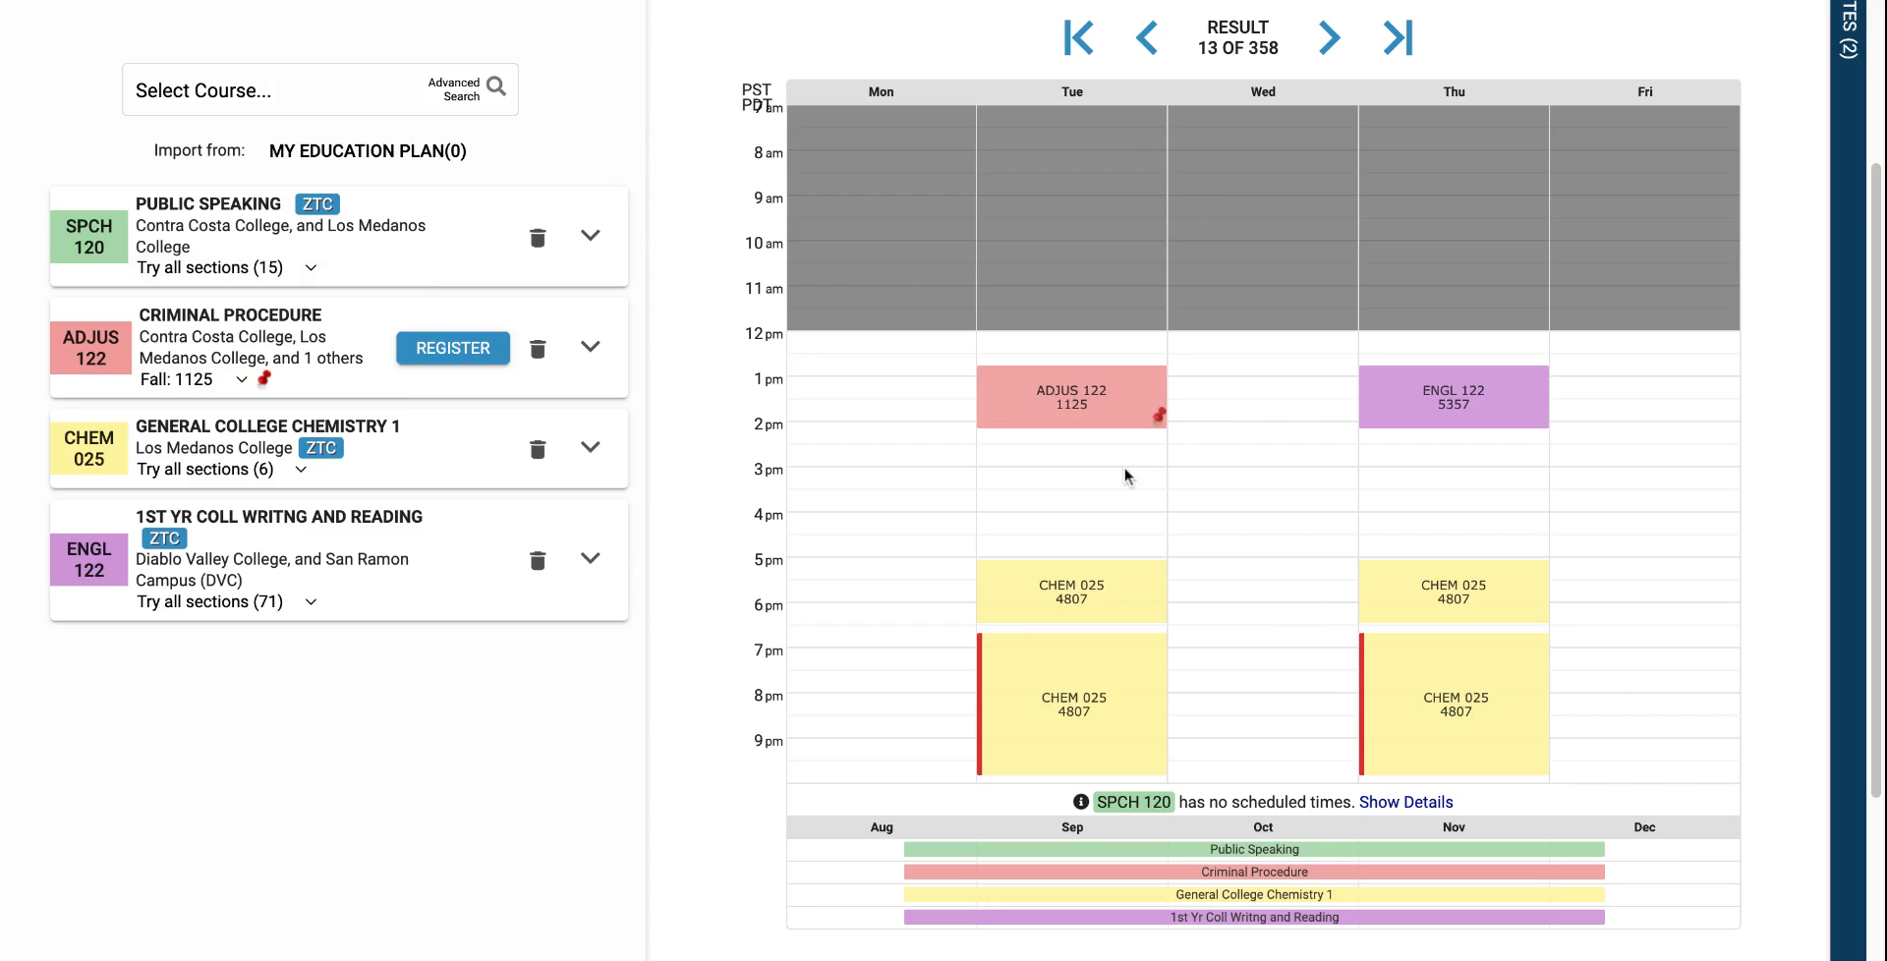
{"action": "left_click", "coordinate": [1329, 39]}
{"action": "left_click", "coordinate": [1330, 39]}
{"action": "left_click", "coordinate": [1330, 39]}
{"action": "left_click", "coordinate": [1330, 39]}
{"action": "left_click", "coordinate": [1330, 37]}
{"action": "left_click", "coordinate": [1329, 37]}
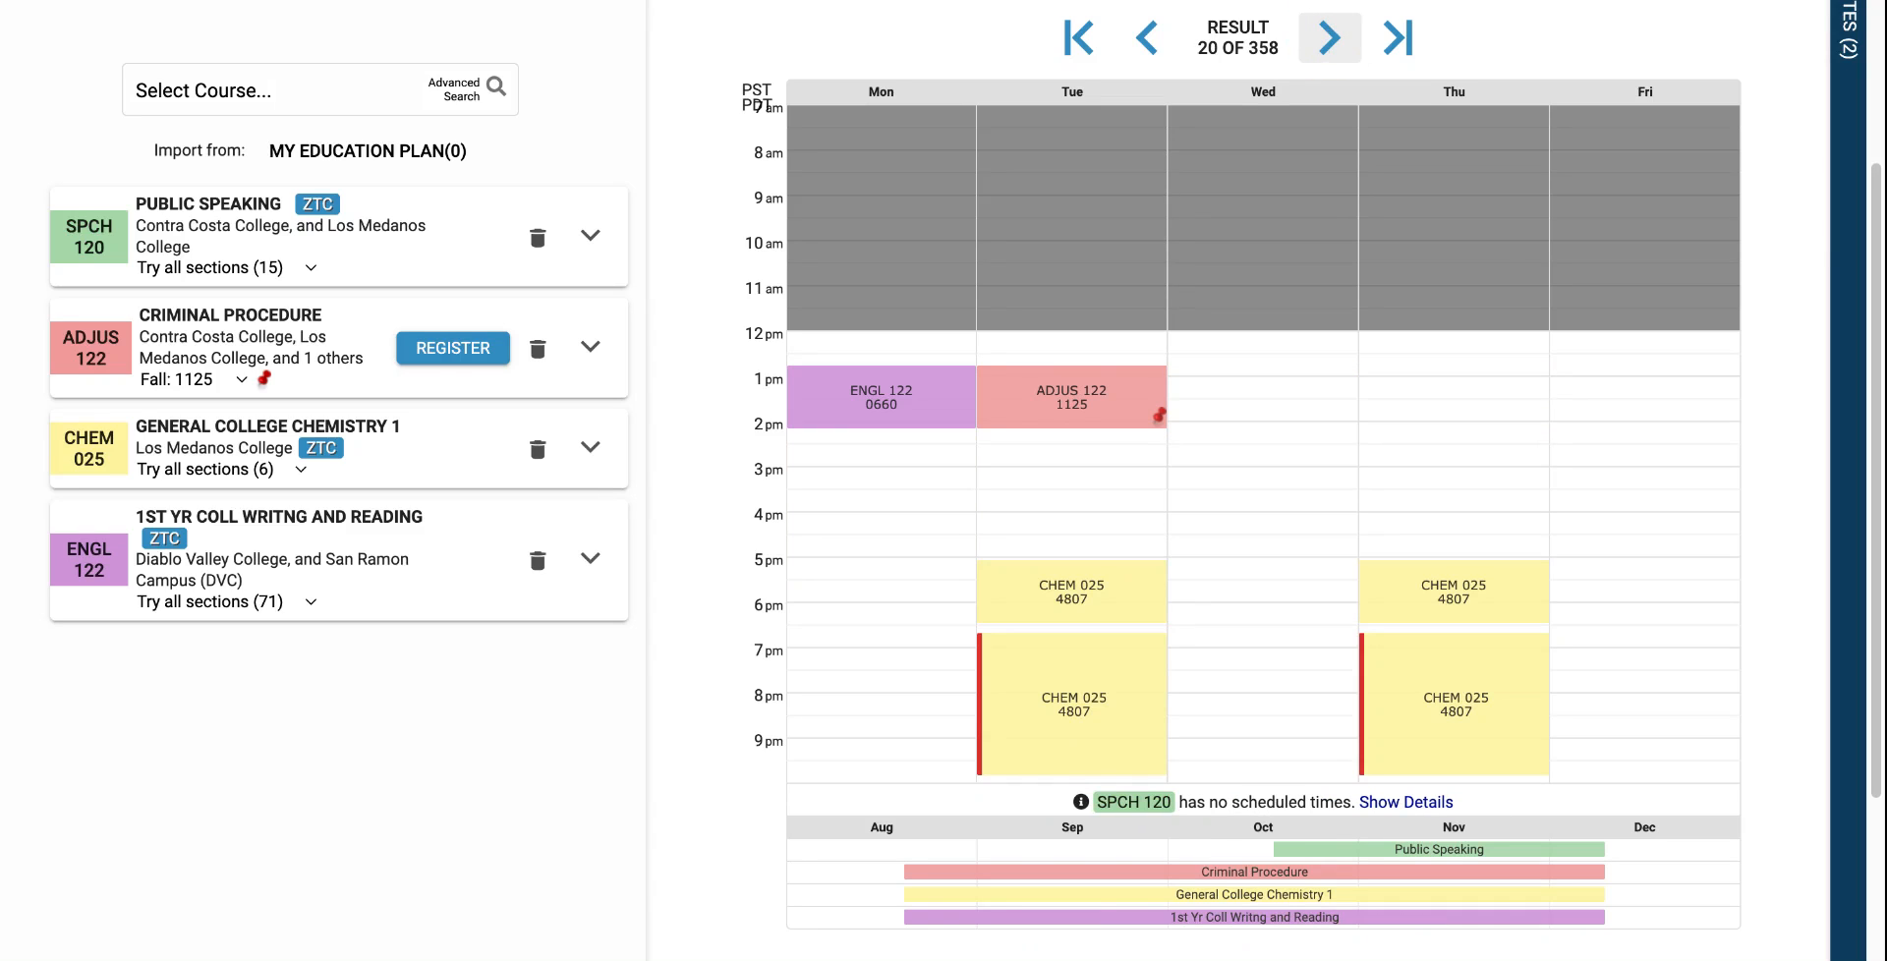
{"action": "left_click", "coordinate": [1330, 38]}
Step: Limit the course type to fully online classes and remove CHEM 025 from the selected courses
{"action": "scroll", "coordinate": [1422, 533], "scroll_direction": "up", "scroll_amount": 3}
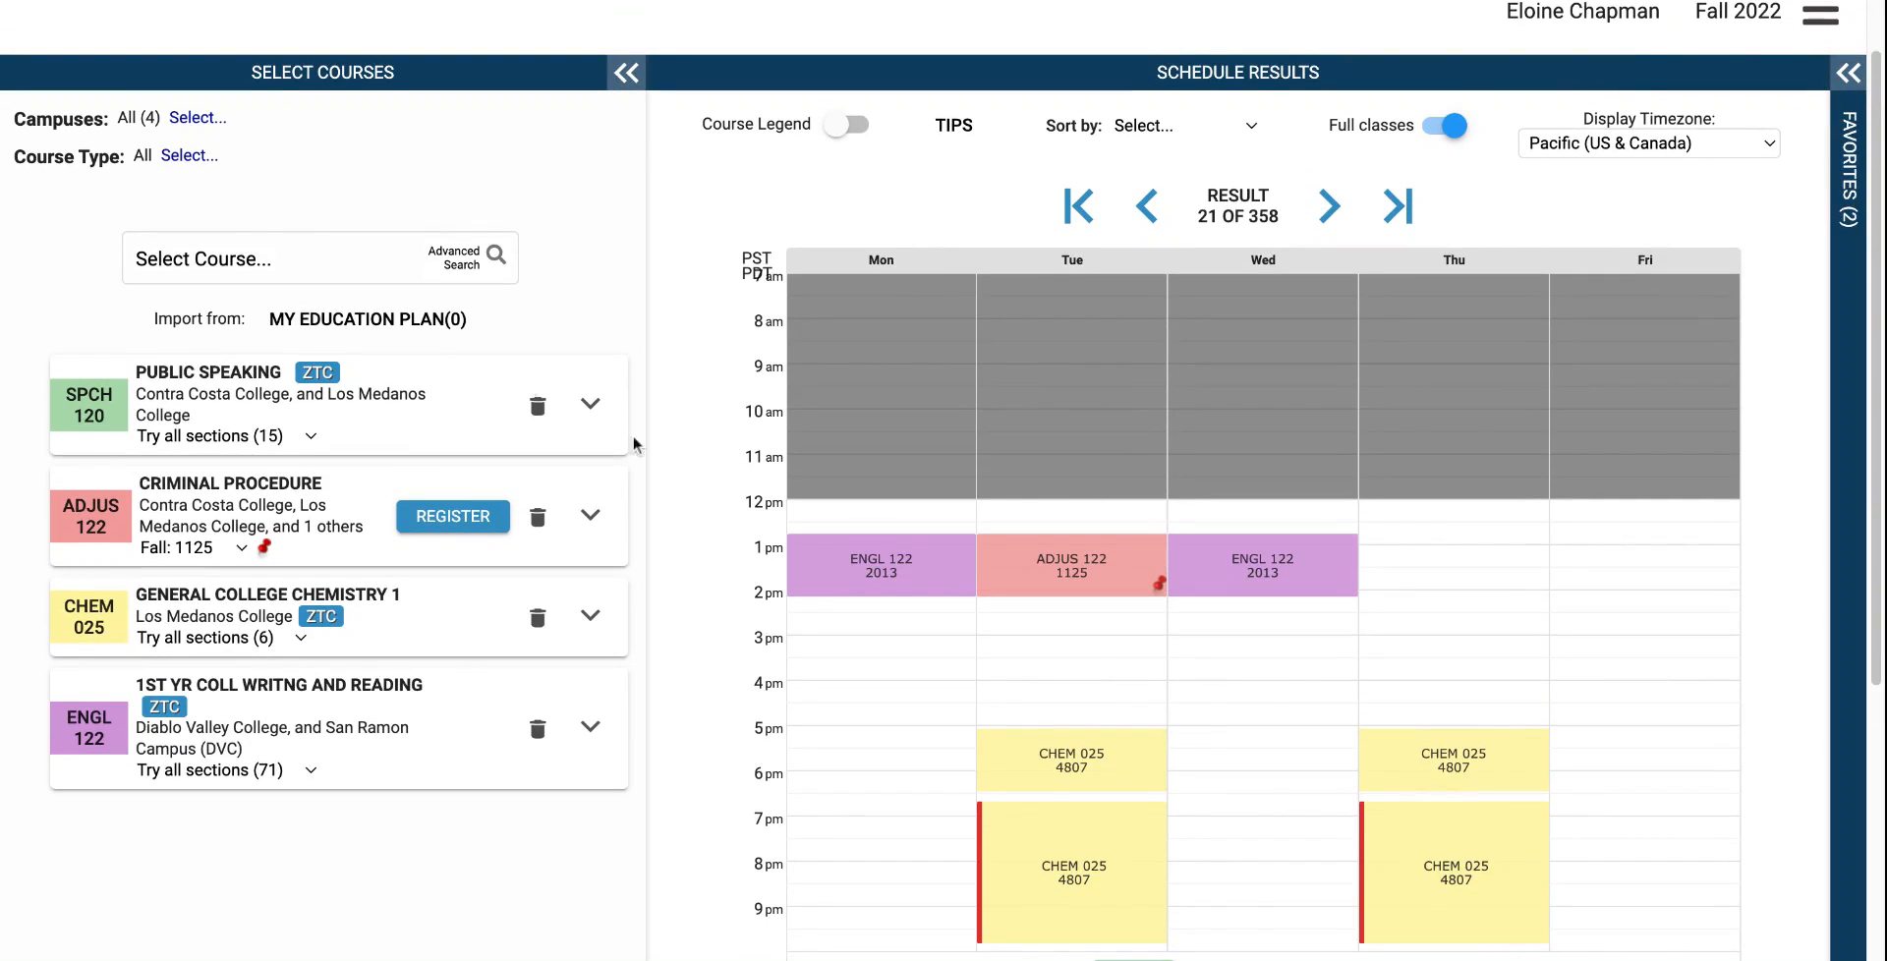
{"action": "left_click", "coordinate": [190, 156]}
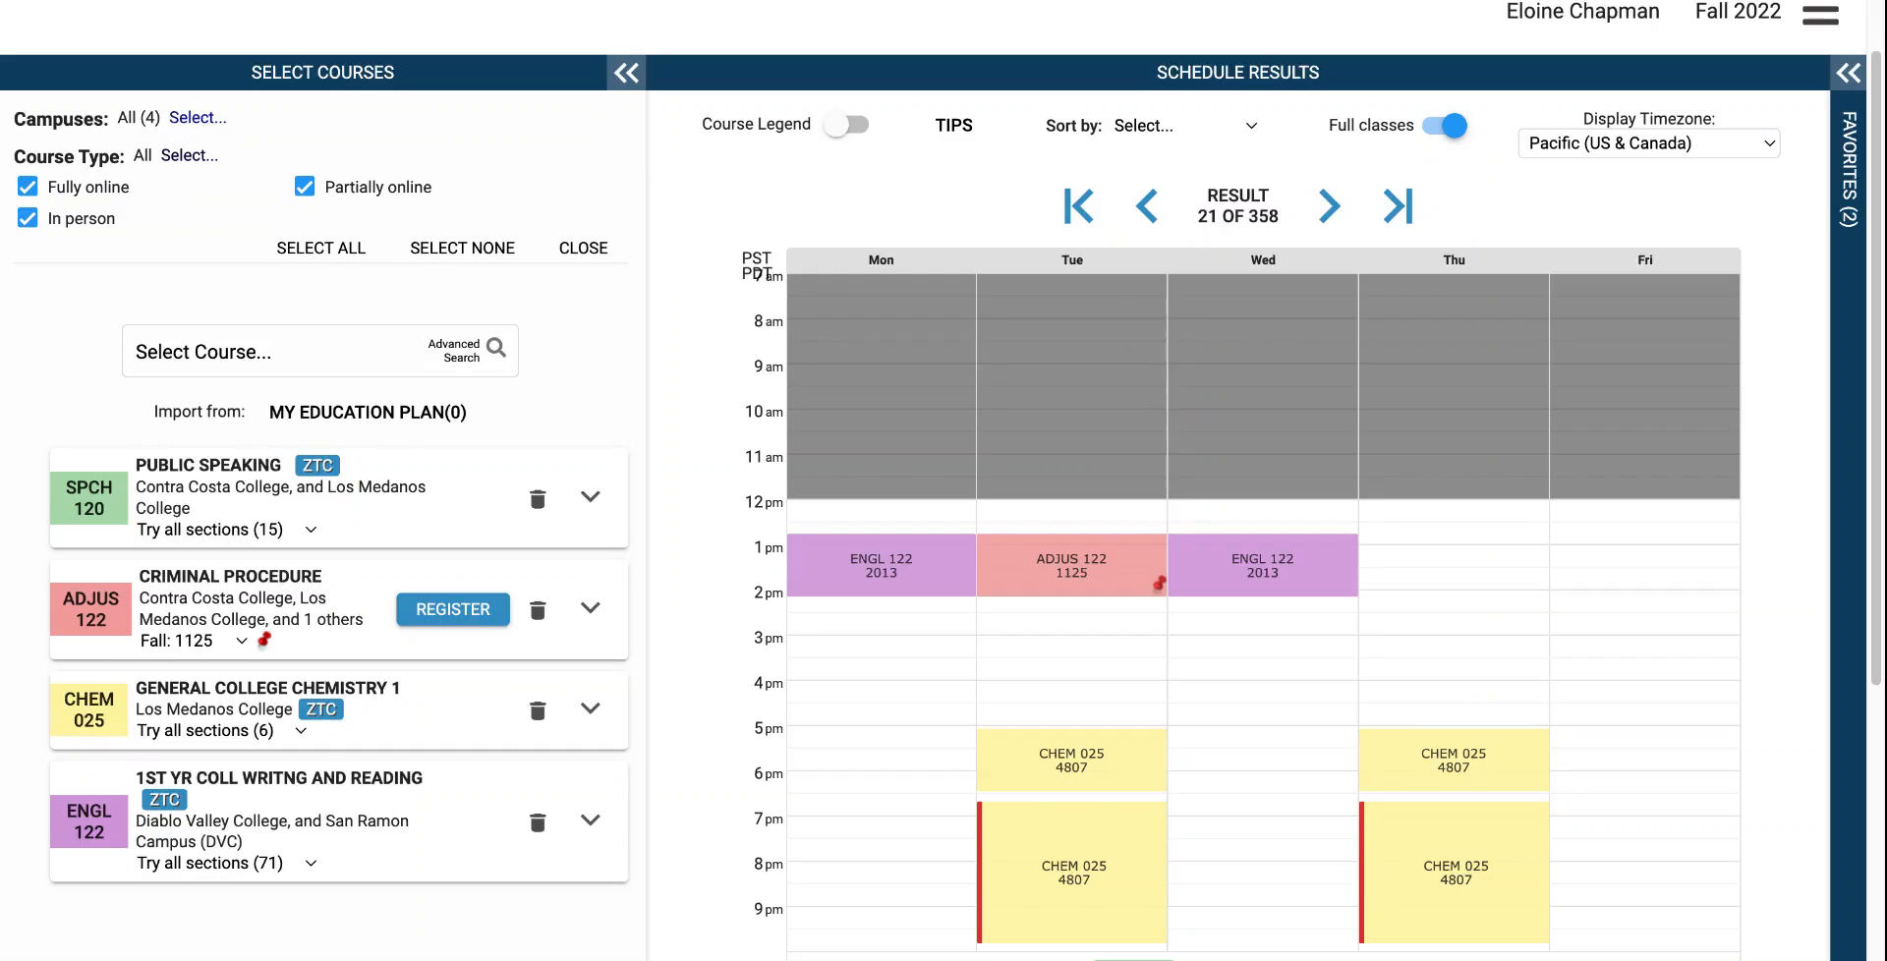
{"action": "left_click", "coordinate": [28, 219]}
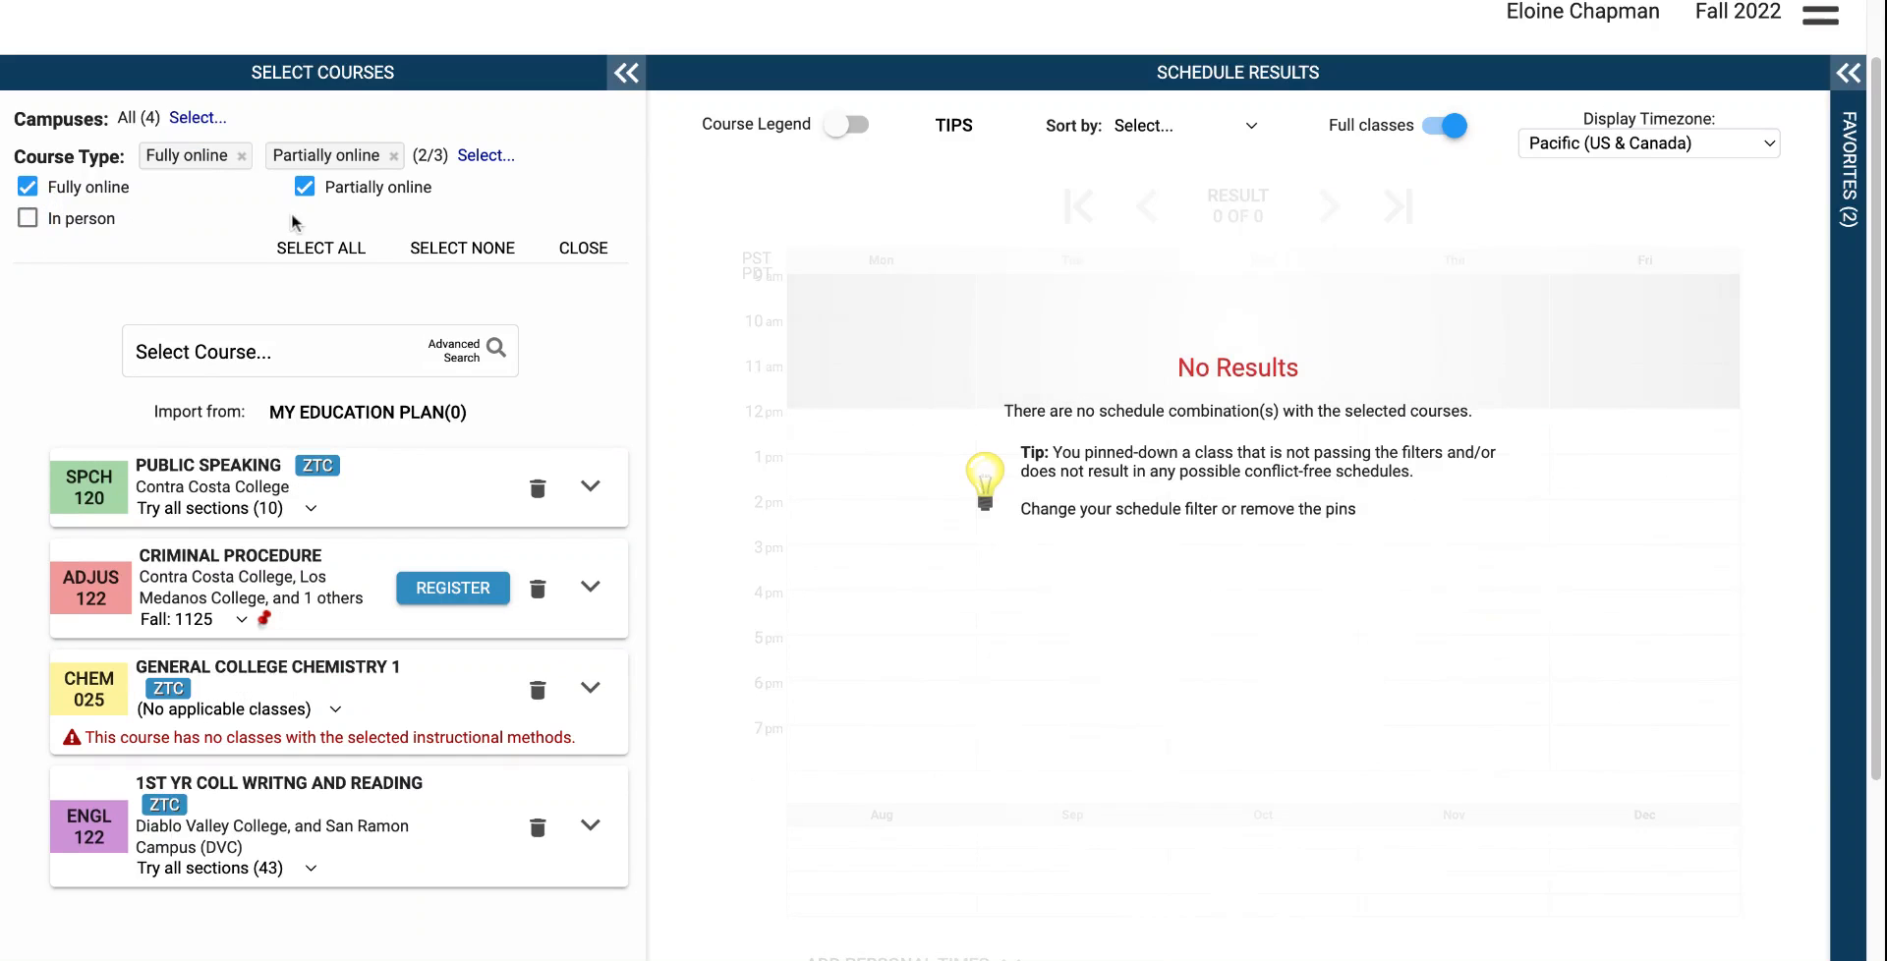
{"action": "left_click", "coordinate": [304, 188]}
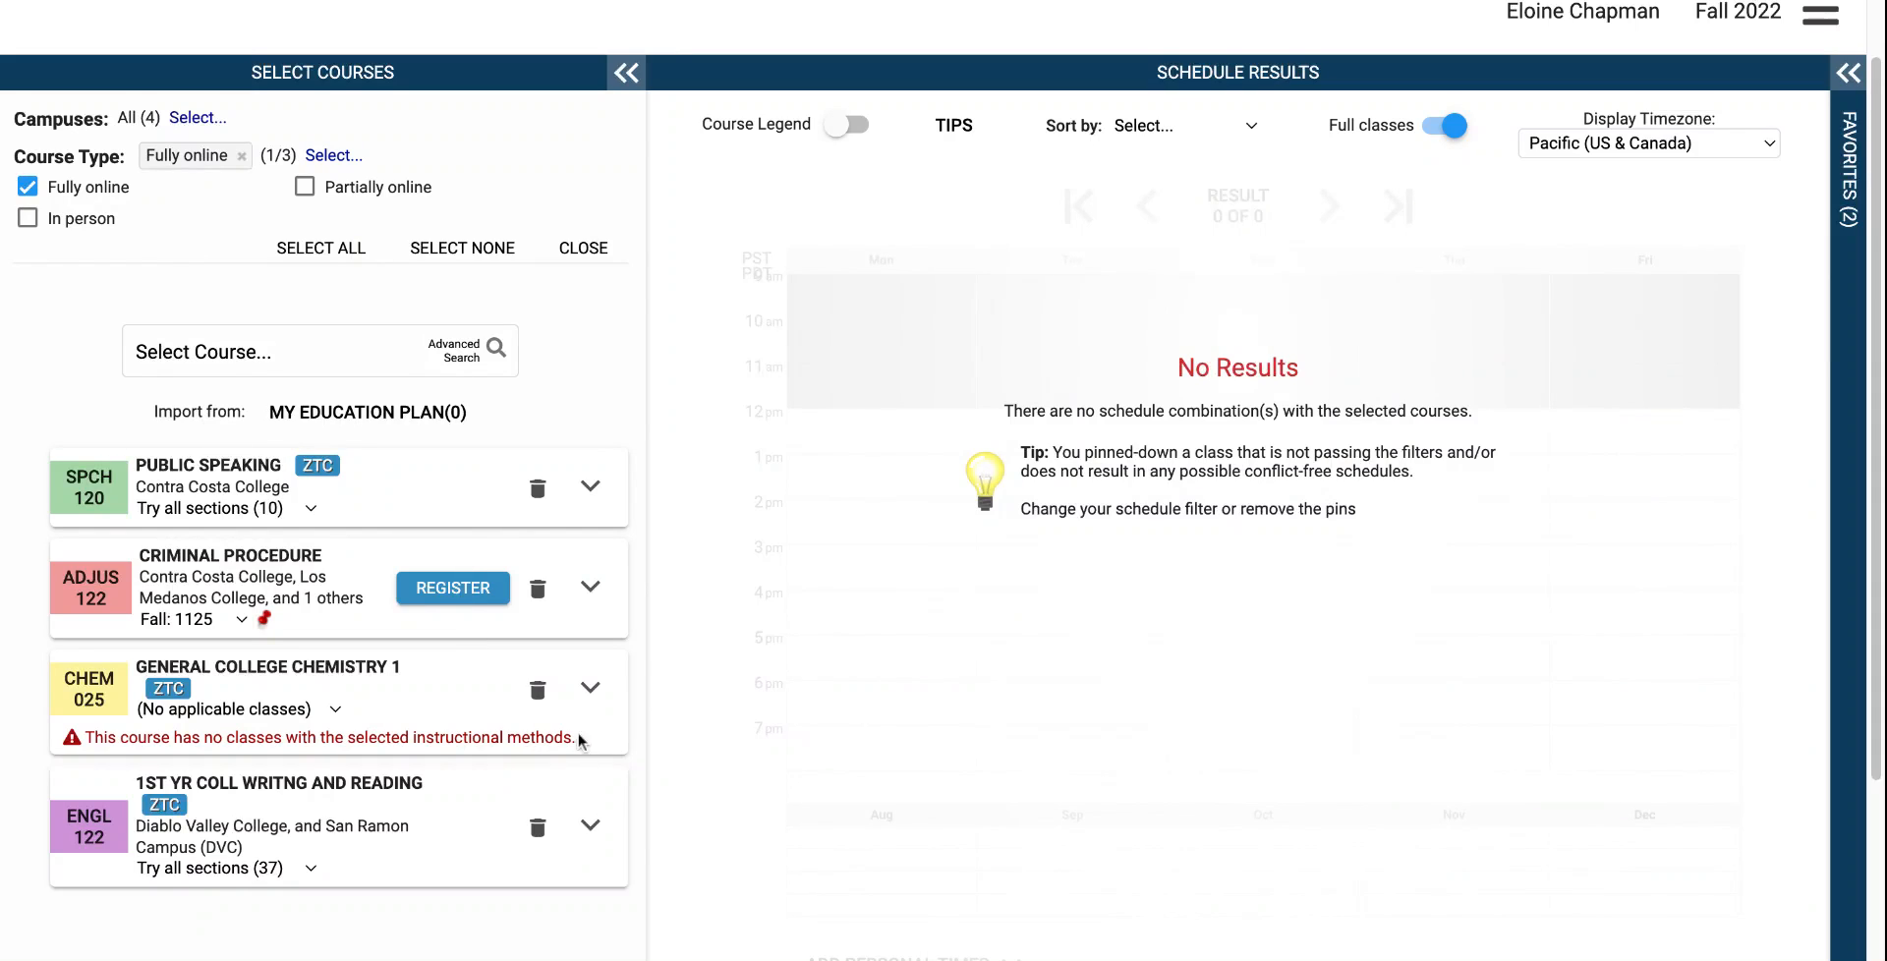
{"action": "left_click", "coordinate": [537, 691]}
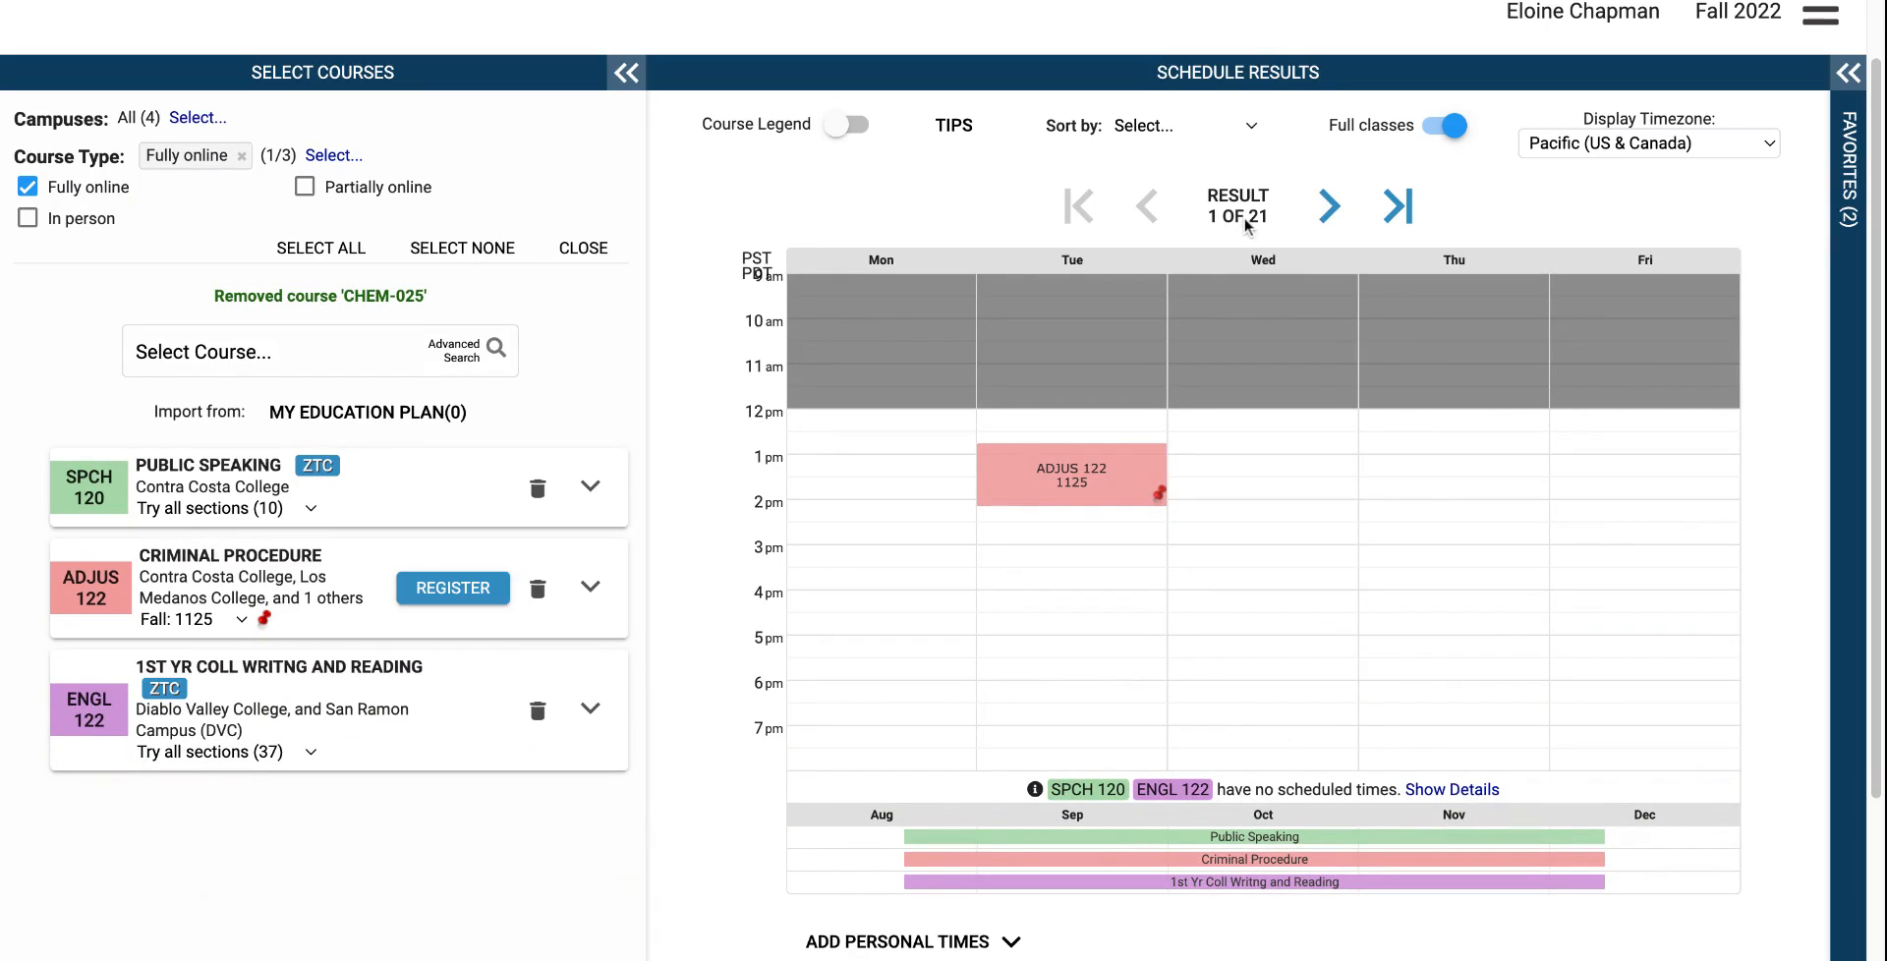
Step: Browse the schedules for the remaining three courses, advancing from result 1 to result 6
{"action": "left_click", "coordinate": [1332, 206]}
{"action": "left_click", "coordinate": [1331, 207]}
{"action": "left_click", "coordinate": [1332, 206]}
{"action": "left_click", "coordinate": [1332, 206]}
{"action": "left_click", "coordinate": [1329, 207]}
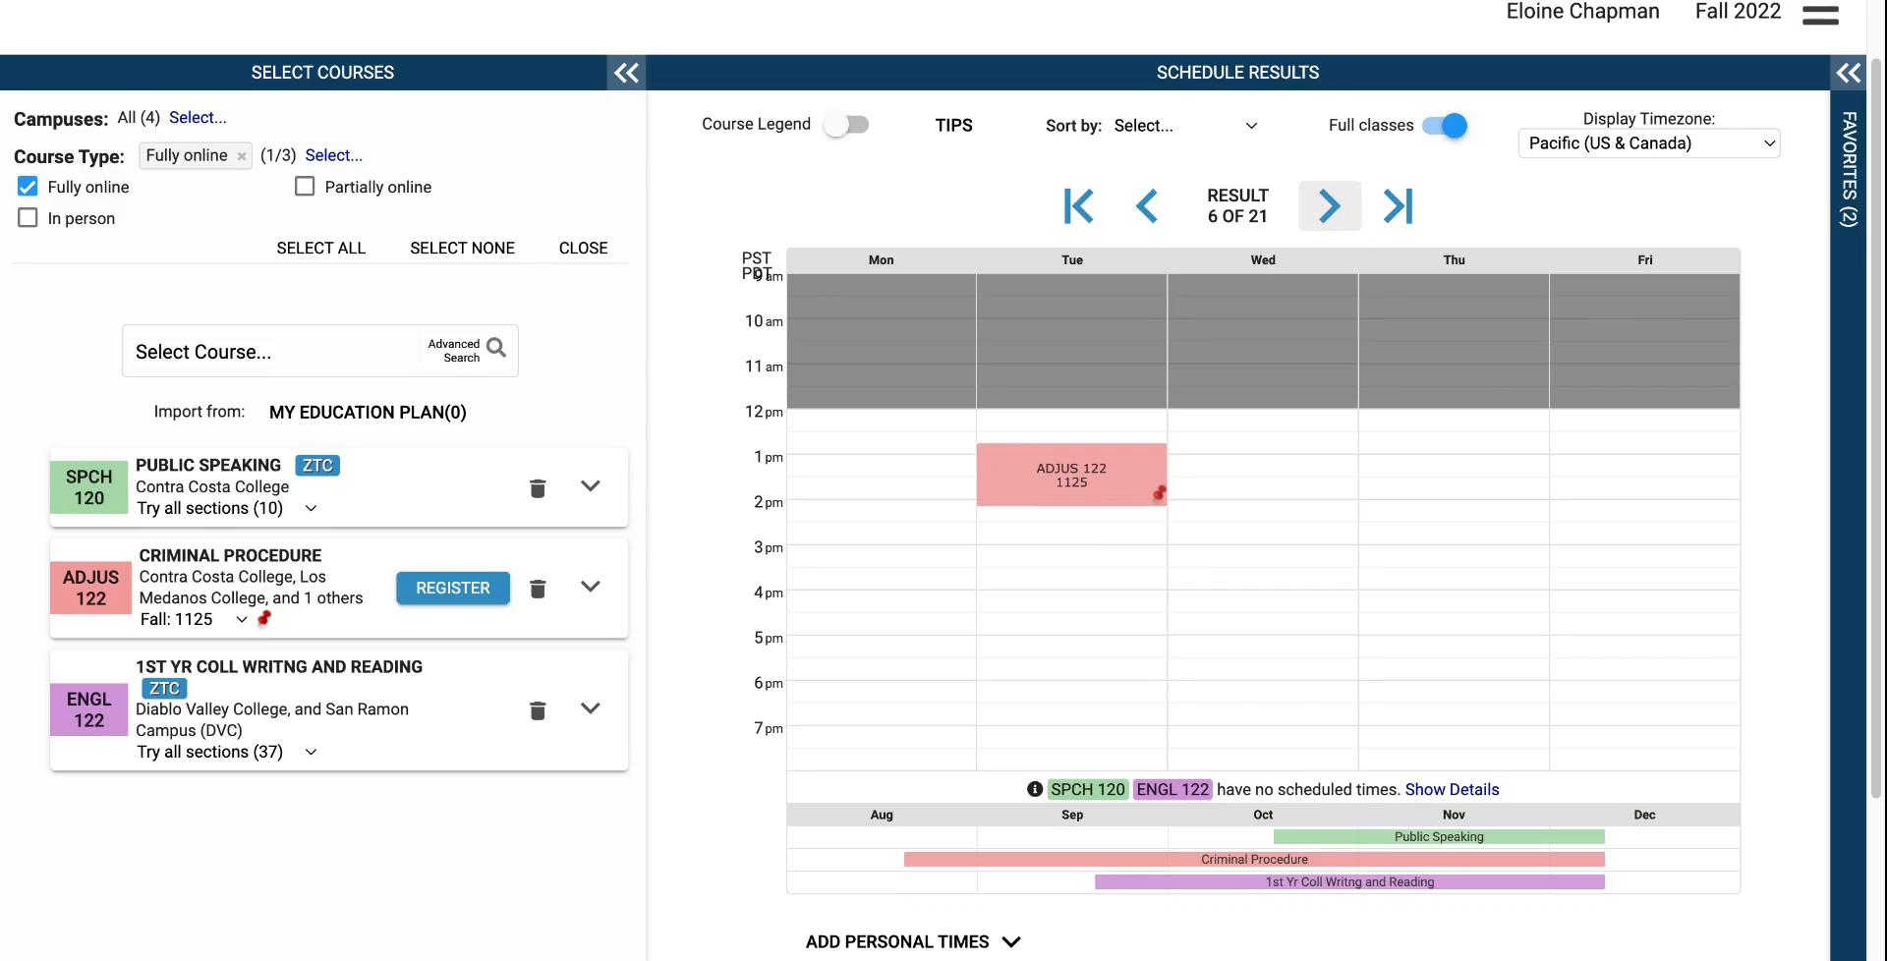